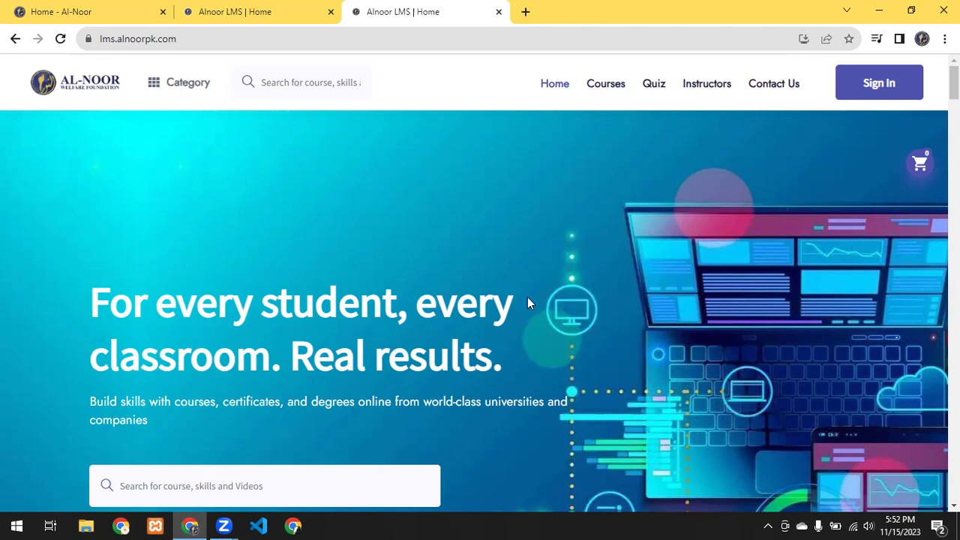
# Step: Scroll the home page to the Top Online Courses section showing The Prophetic Mission Course card
pyautogui.scroll(-8, 463, 251)
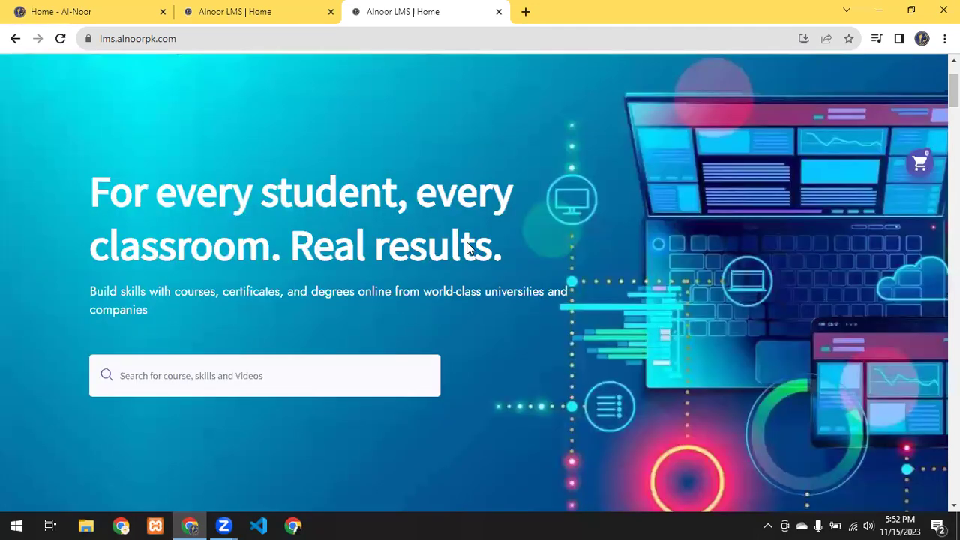
pyautogui.scroll(-5, 471, 246)
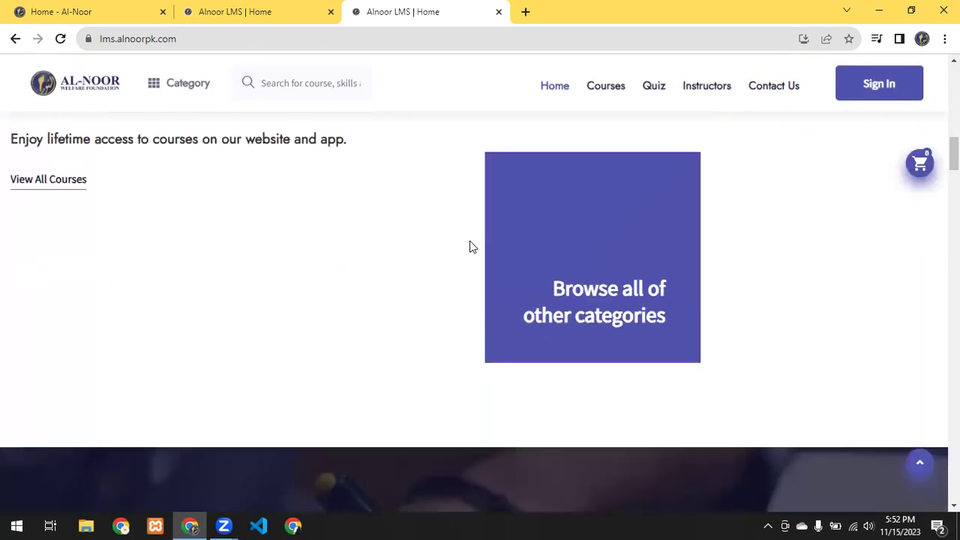
pyautogui.scroll(-5, 472, 247)
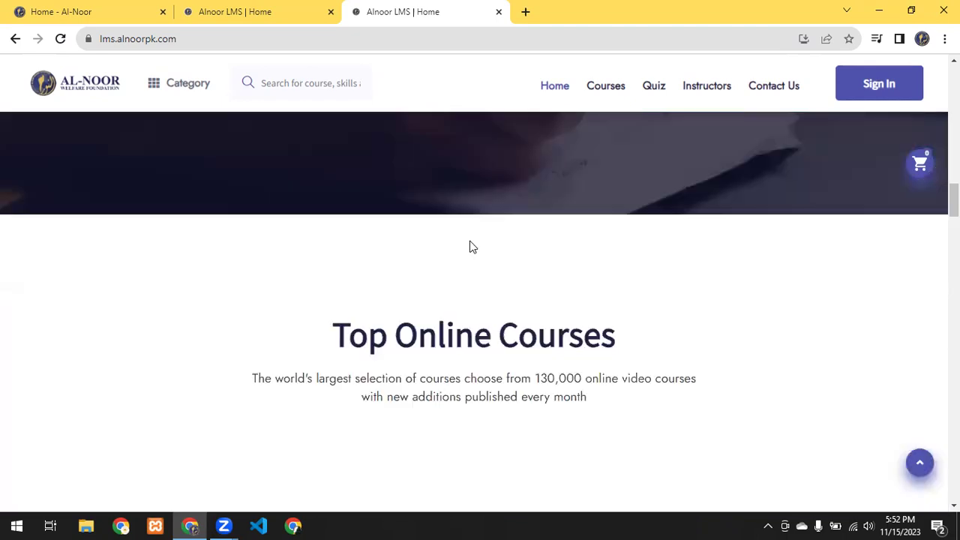
pyautogui.scroll(-5, 285, 272)
pyautogui.scroll(3, 113, 368)
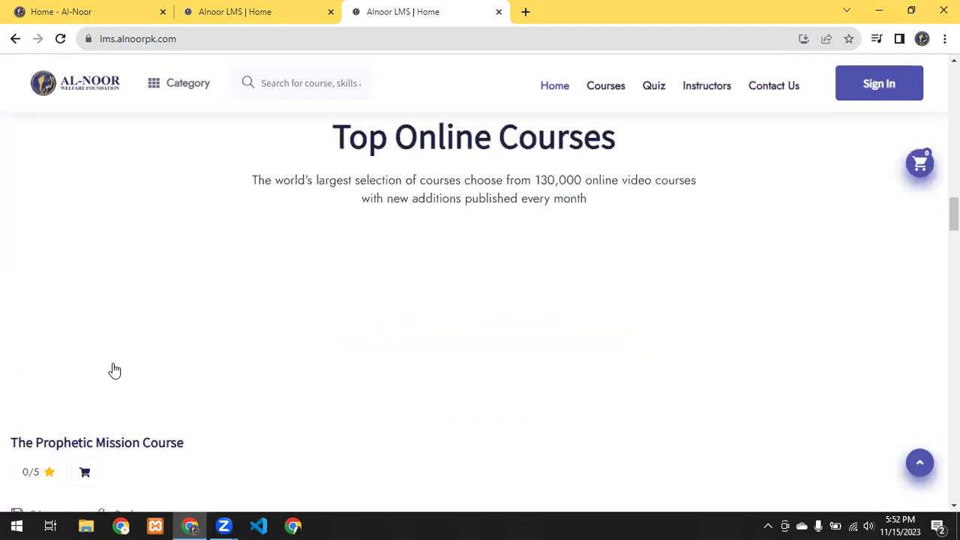
# Step: Open the Courses catalogue and The Prophetic Mission Course details in a new tab
pyautogui.click(627, 85)
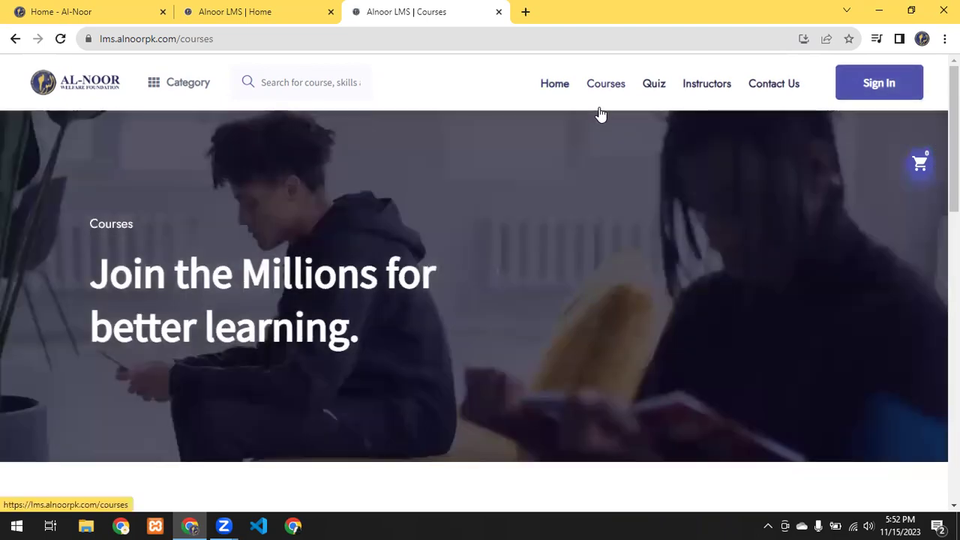
pyautogui.scroll(-7, 600, 113)
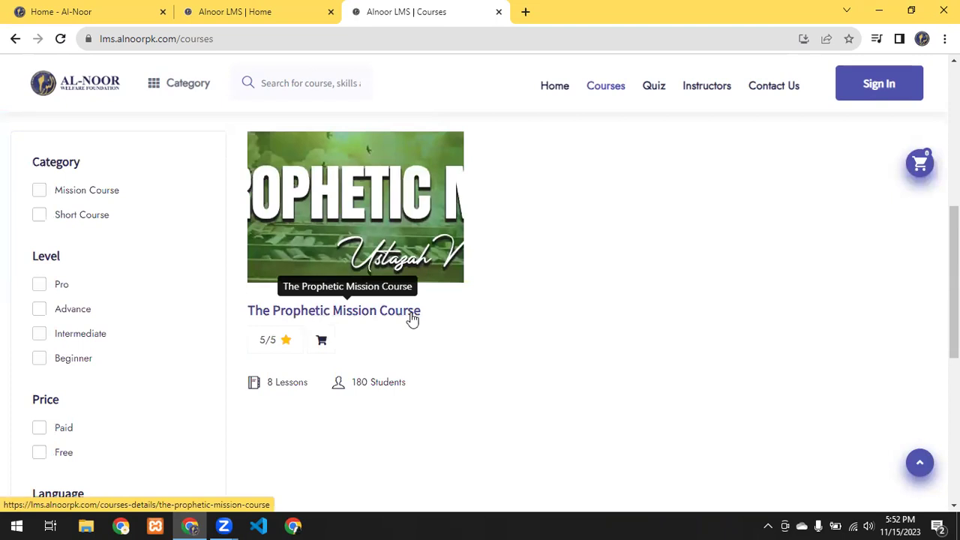
pyautogui.click(403, 206)
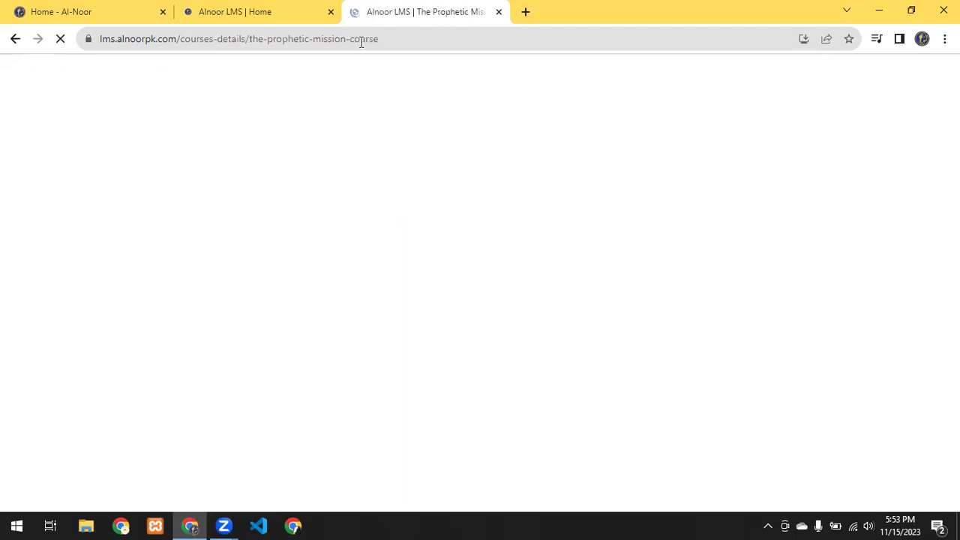
# Step: Load the catalogue in the first tab, then return to The Prophetic Mission Course tab
pyautogui.click(325, 6)
pyautogui.click(609, 88)
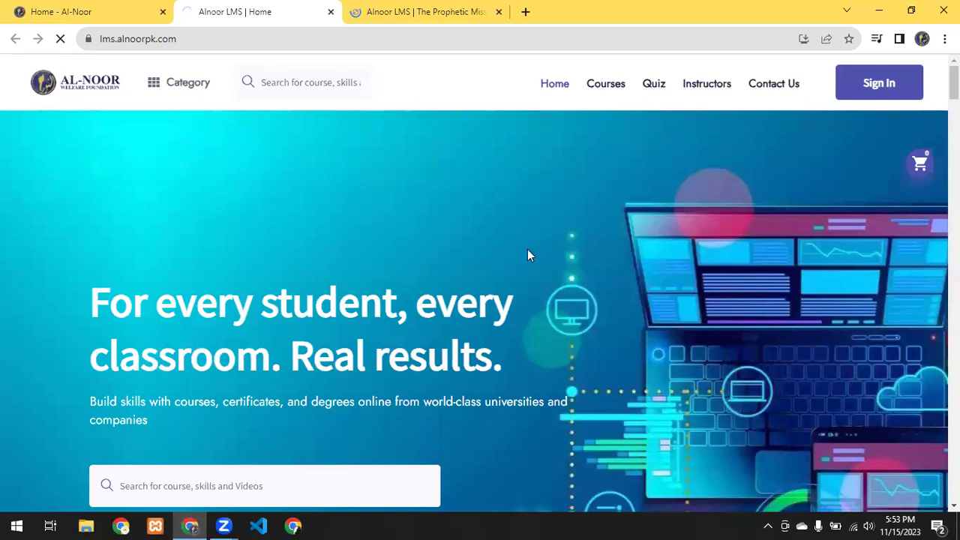
pyautogui.click(437, 8)
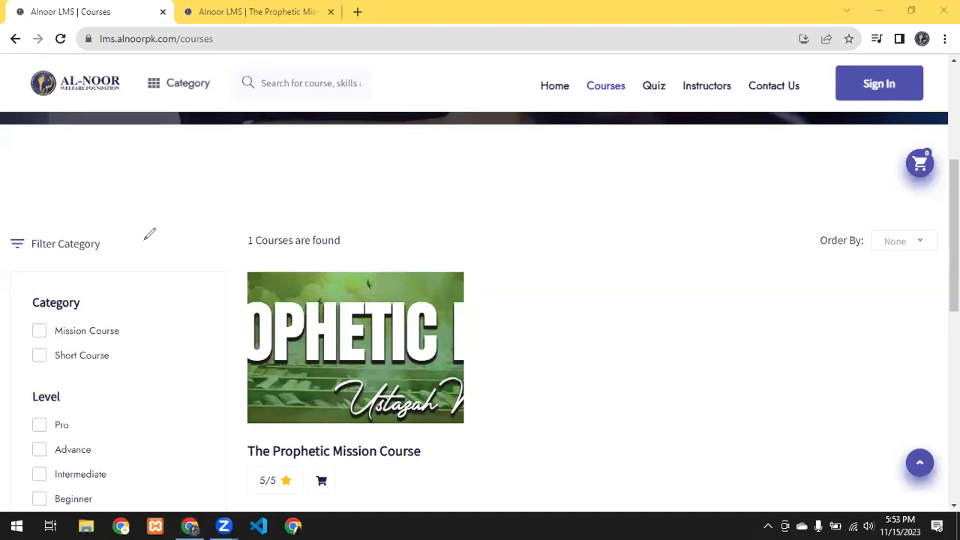
pyautogui.moveTo(99, 233)
pyautogui.mouseDown()
pyautogui.moveTo(63, 254)
pyautogui.moveTo(125, 223)
pyautogui.mouseUp()
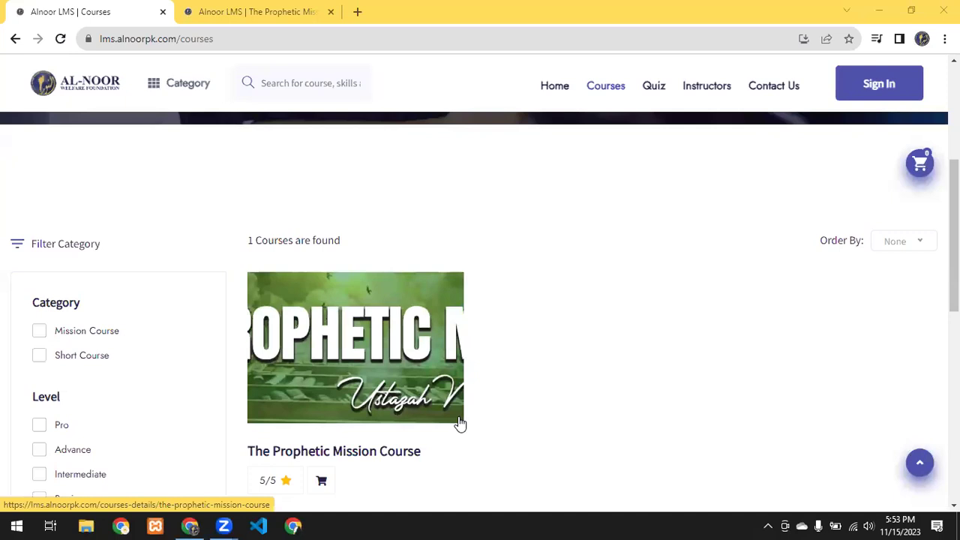
pyautogui.scroll(4, 655, 240)
pyautogui.scroll(1, 653, 240)
pyautogui.click(315, 9)
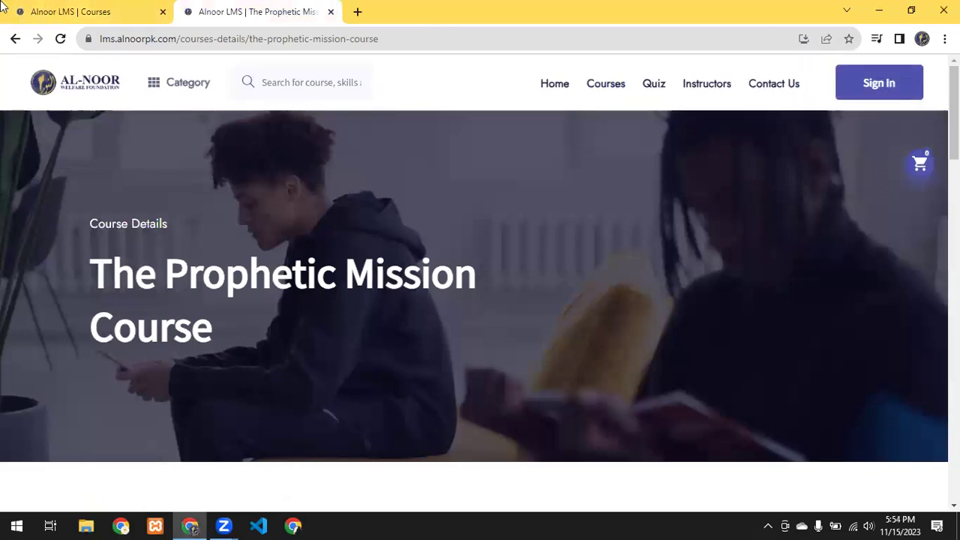
# Step: From the Courses tab, go to the Sign In page and focus its email and password fields
pyautogui.click(41, 8)
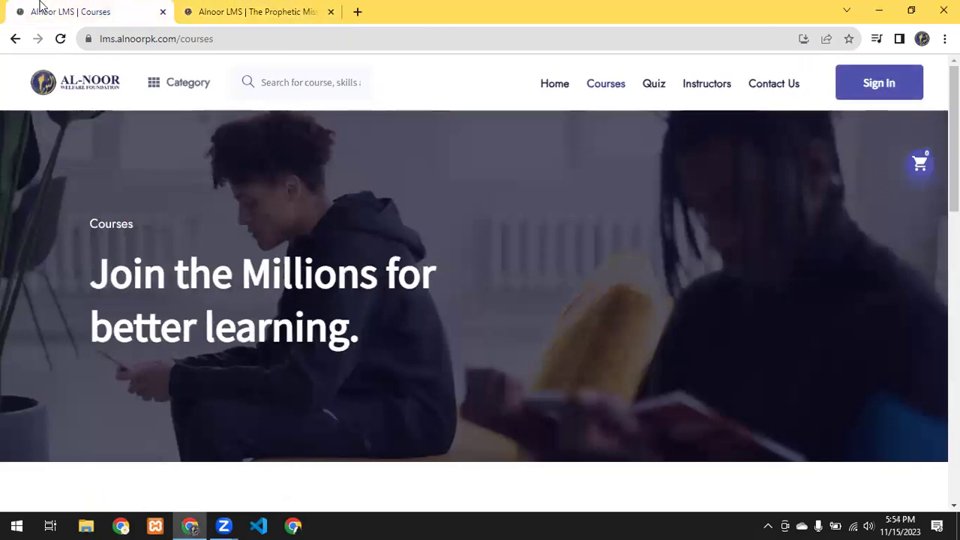
pyautogui.click(854, 96)
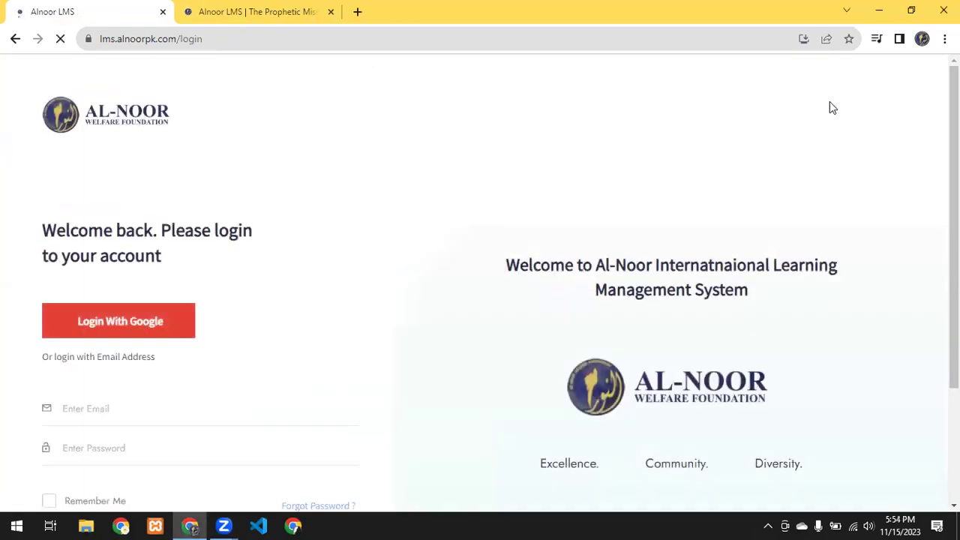
pyautogui.scroll(-3, 313, 357)
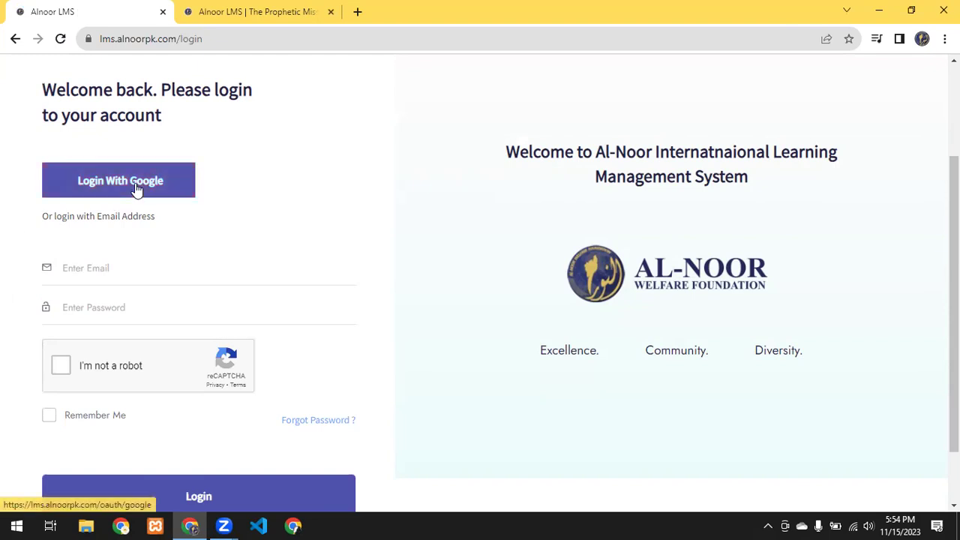
pyautogui.click(102, 268)
pyautogui.click(90, 319)
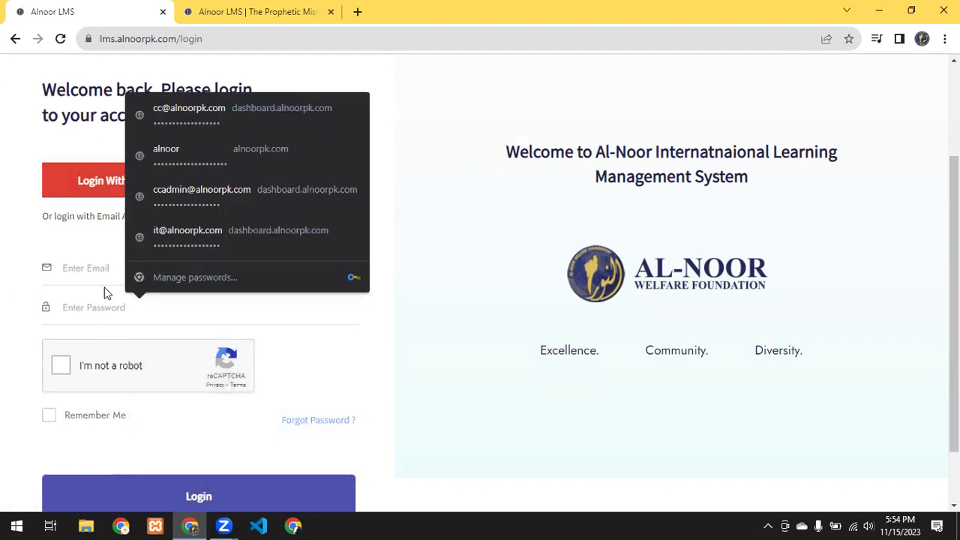
# Step: Follow the Register link to the Sign Up Details form and focus the full name field
pyautogui.scroll(-1, 311, 391)
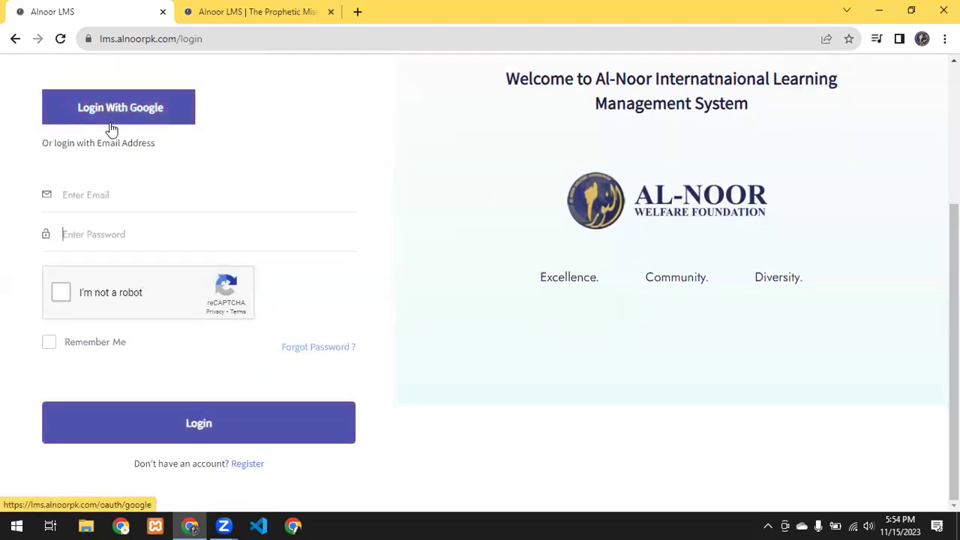
pyautogui.click(256, 470)
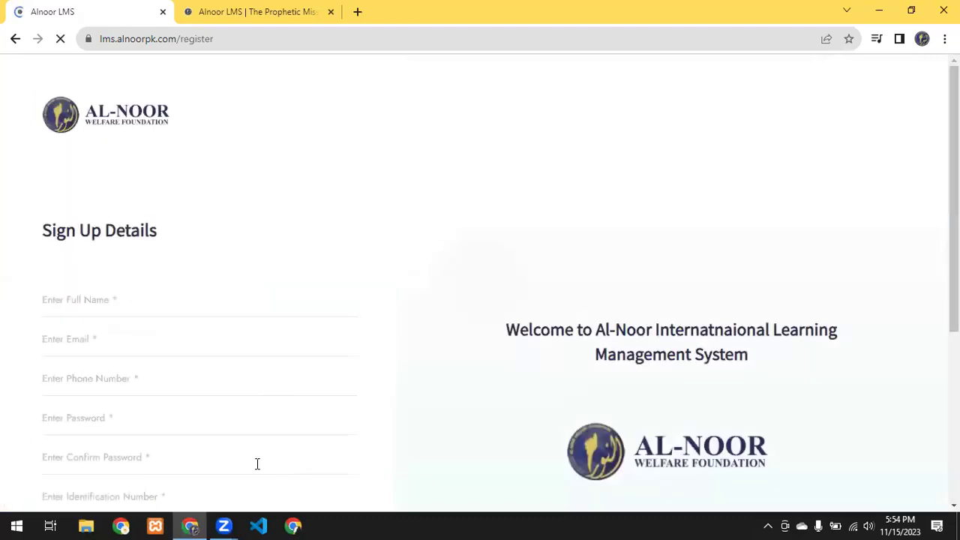
pyautogui.click(166, 314)
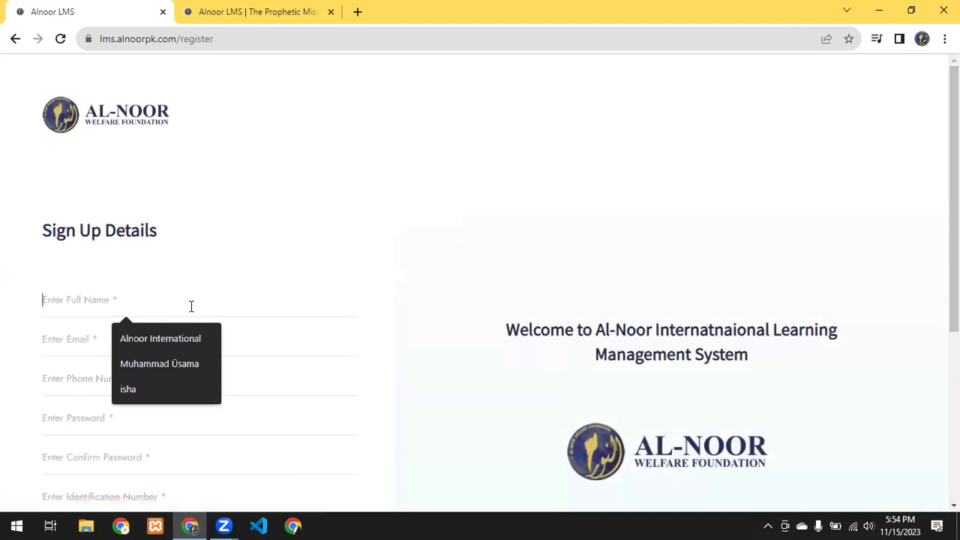
# Step: Enter the student's name and pick the suggested e-mail address
pyautogui.write('studeb')
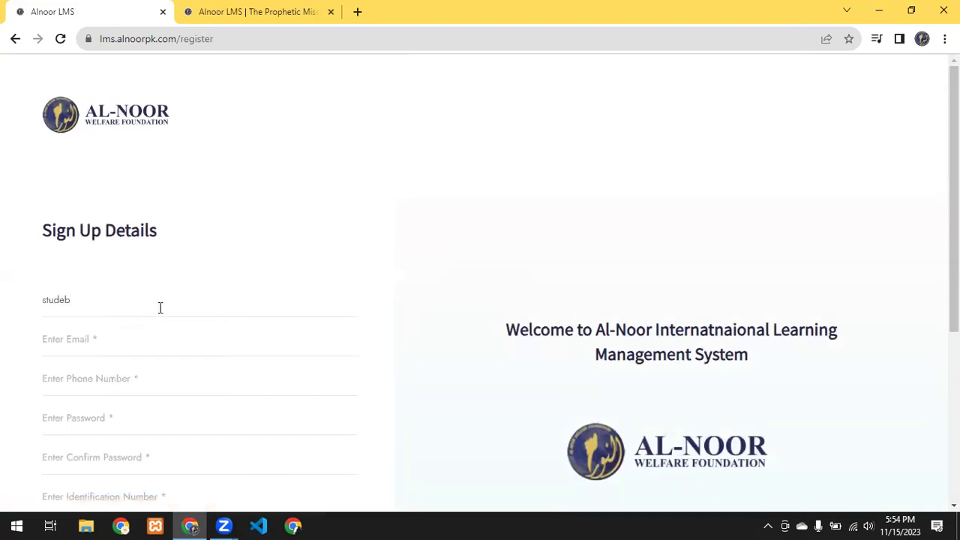
pyautogui.press('BackSpace')
pyautogui.write('nt1')
pyautogui.click(75, 346)
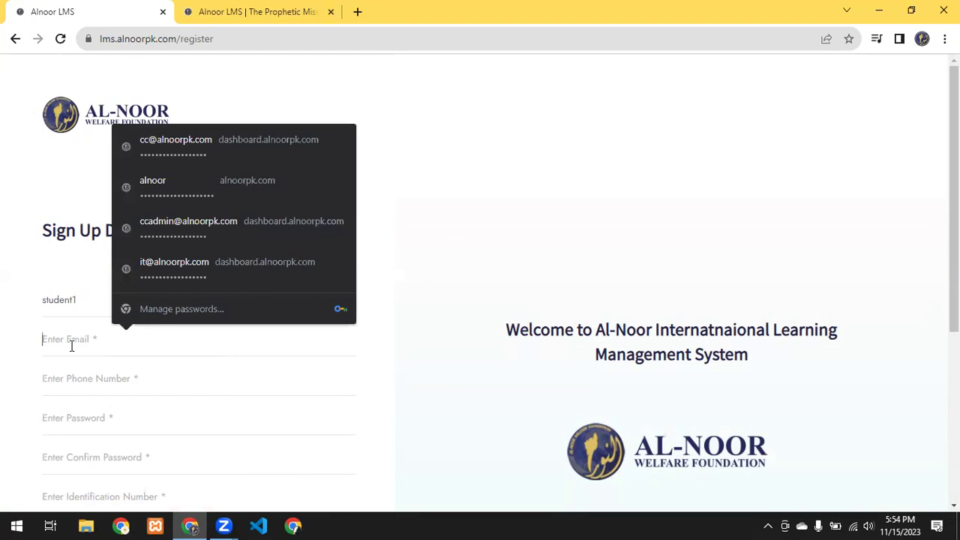
pyautogui.write('isga')
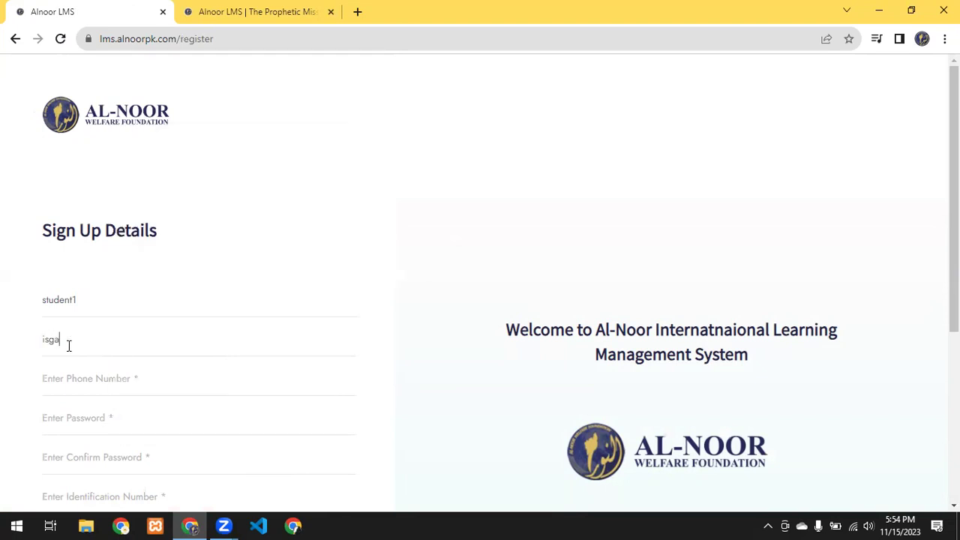
pyautogui.press('BackSpace')
pyautogui.press('BackSpace')
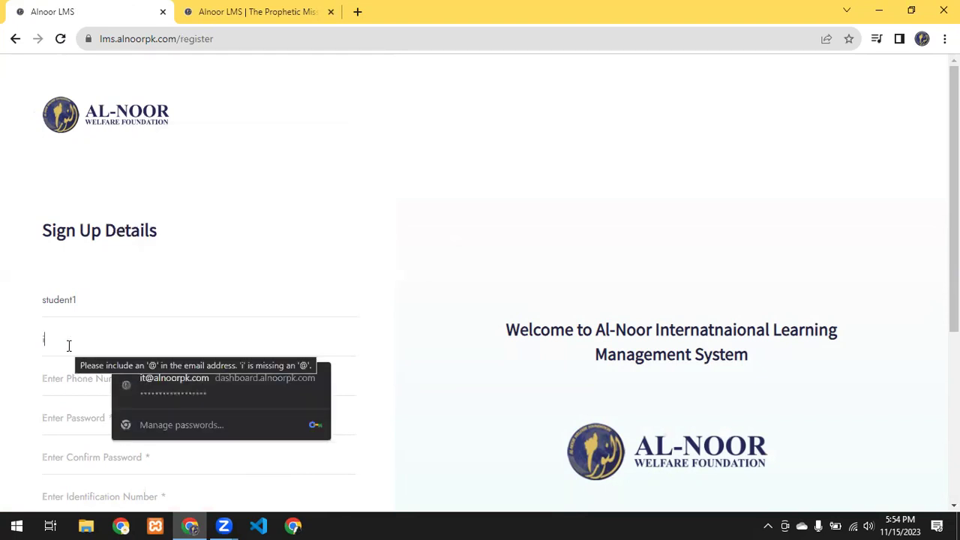
pyautogui.press('BackSpace')
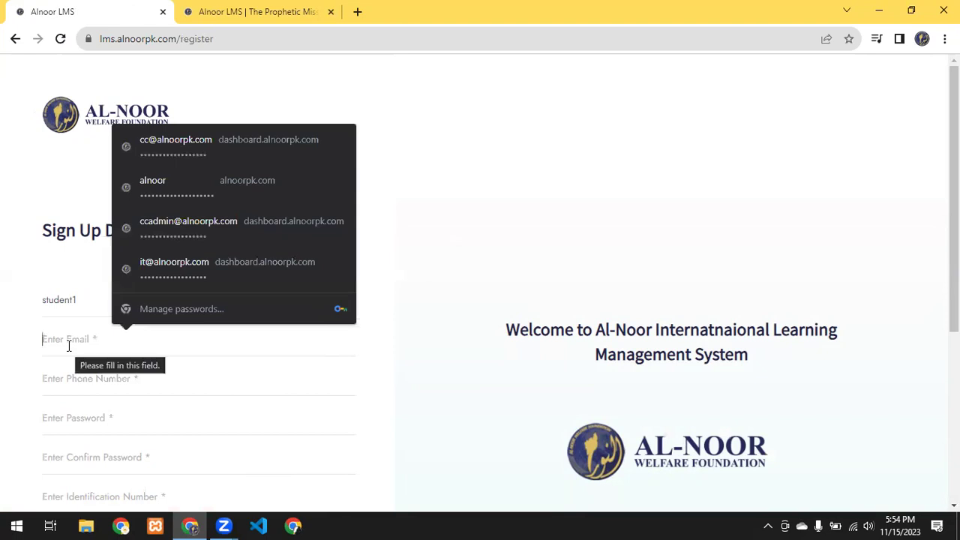
pyautogui.write('isha')
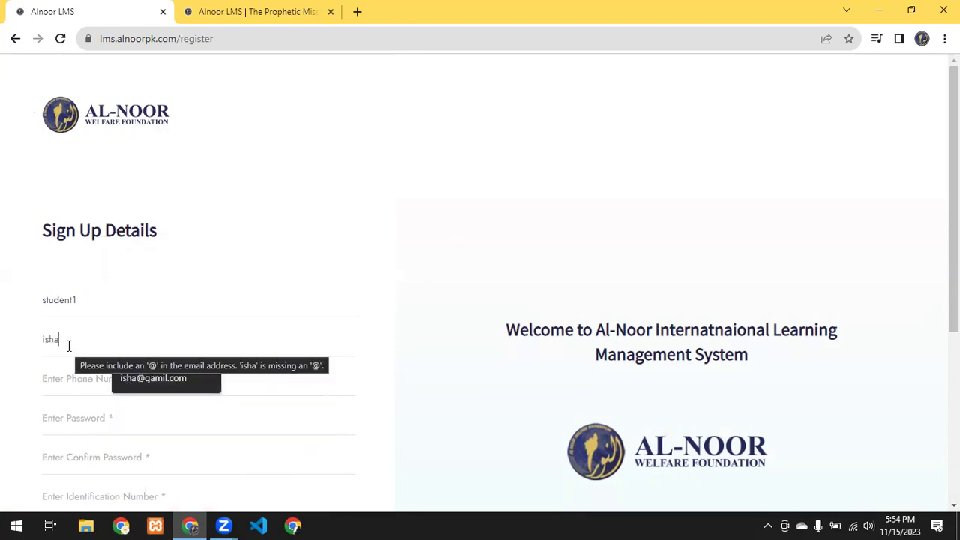
pyautogui.press('Down')
pyautogui.press('Return')
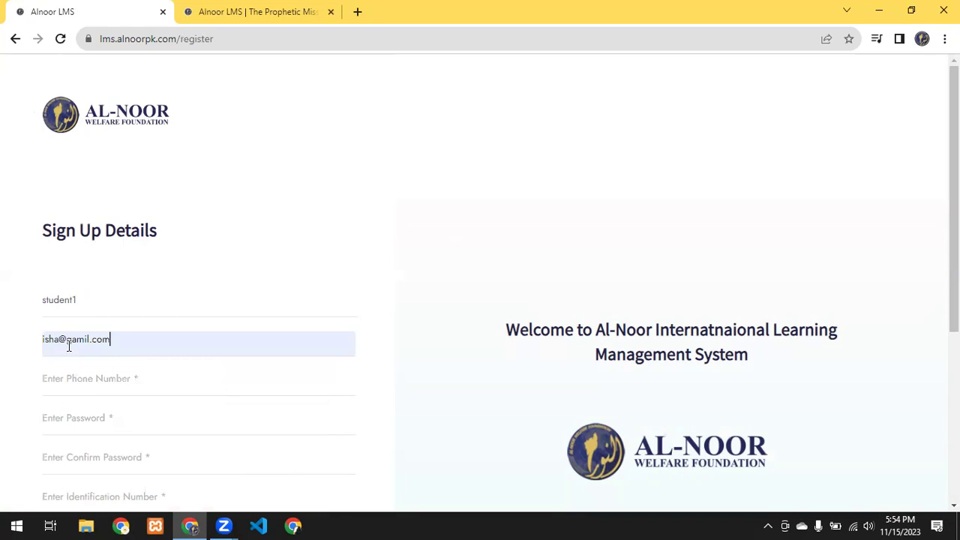
# Step: Fill in the phone number, the account password and its matching confirmation
pyautogui.click(113, 378)
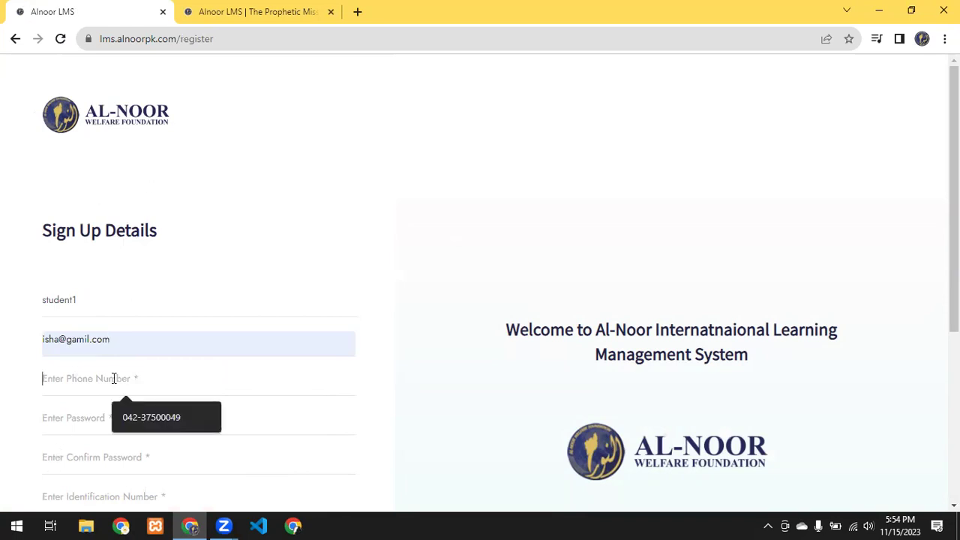
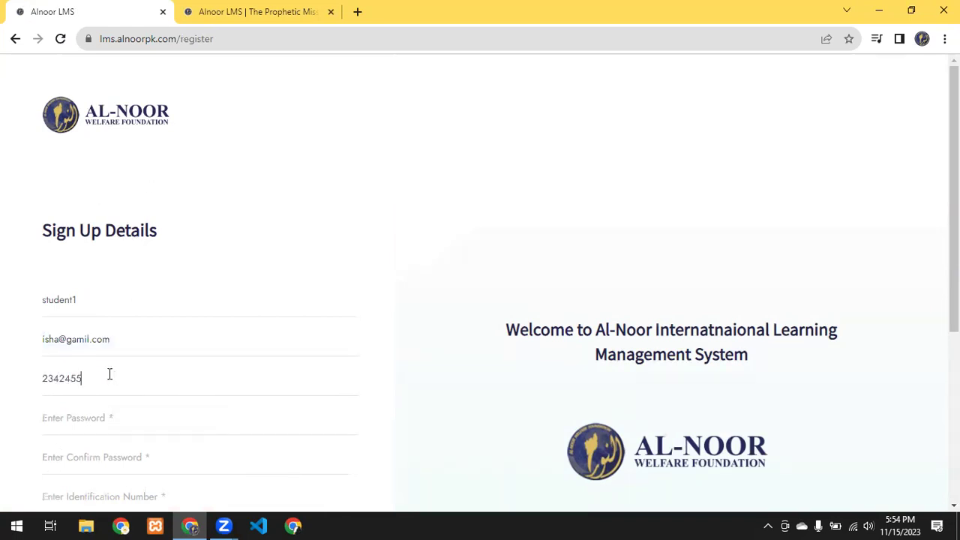
pyautogui.click(130, 420)
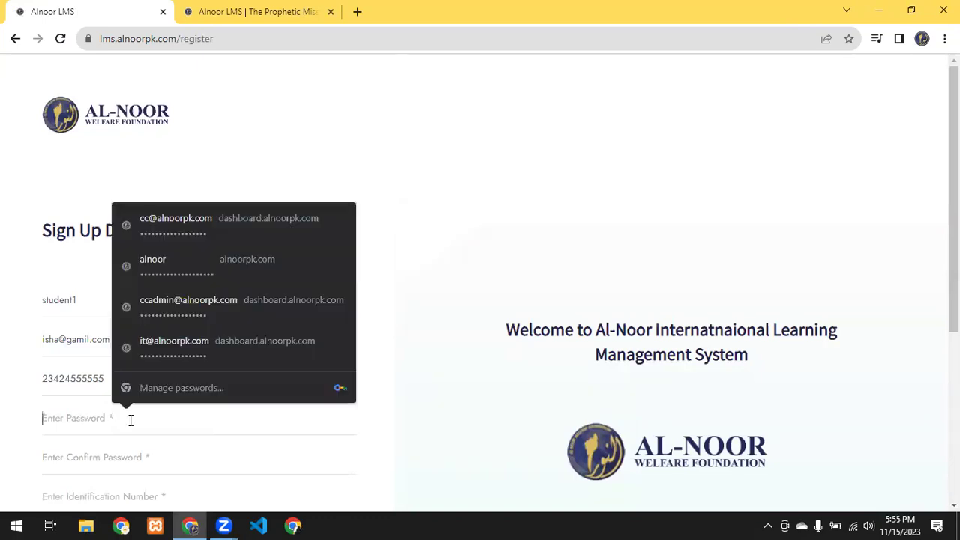
pyautogui.write('12345')
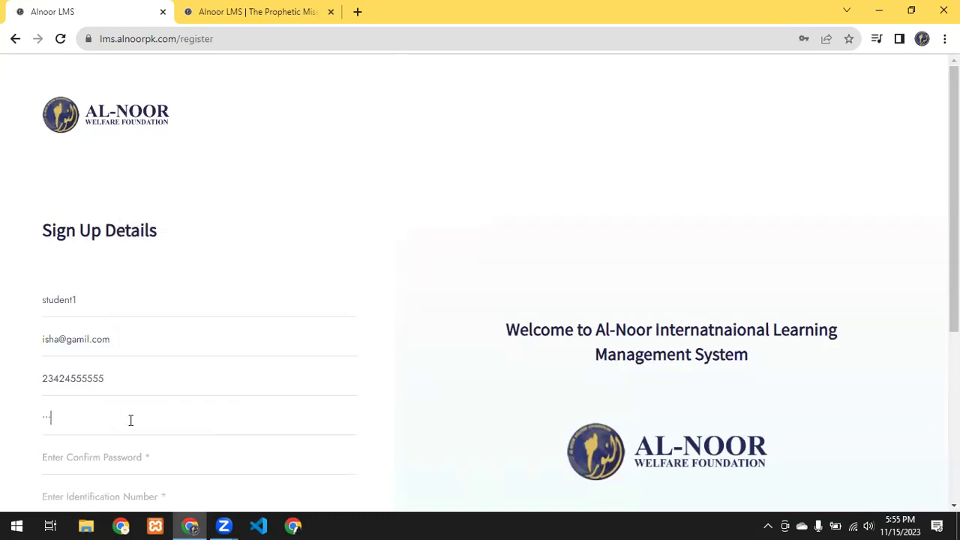
pyautogui.write('678')
pyautogui.click(138, 453)
pyautogui.write('123456')
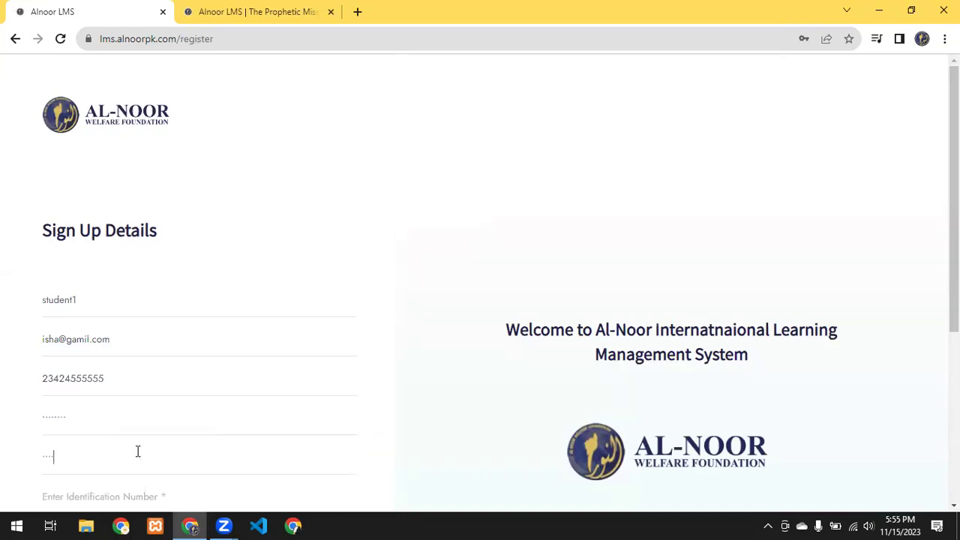
pyautogui.write('78')
pyautogui.scroll(-1, 138, 450)
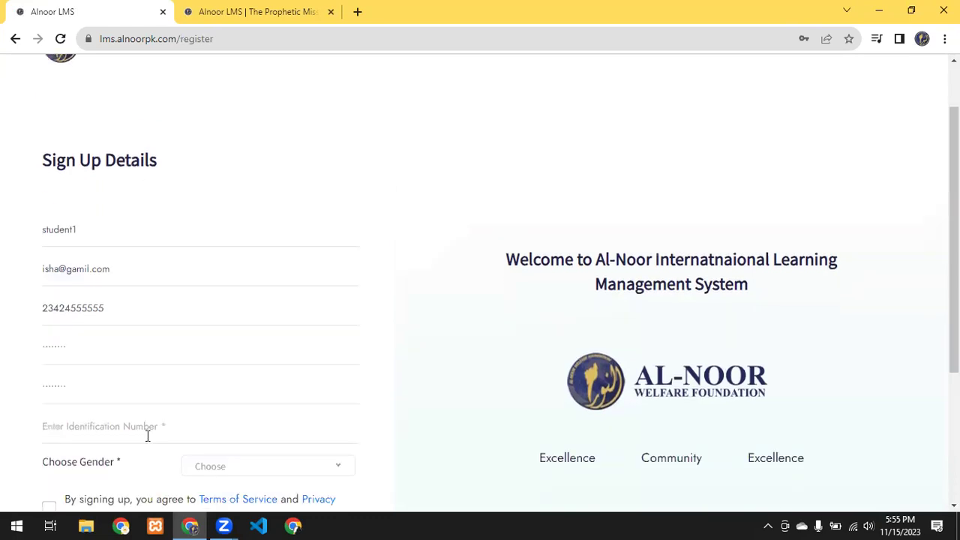
# Step: Enter the student's identification number
pyautogui.click(148, 437)
pyautogui.click(150, 435)
pyautogui.scroll(-1, 154, 435)
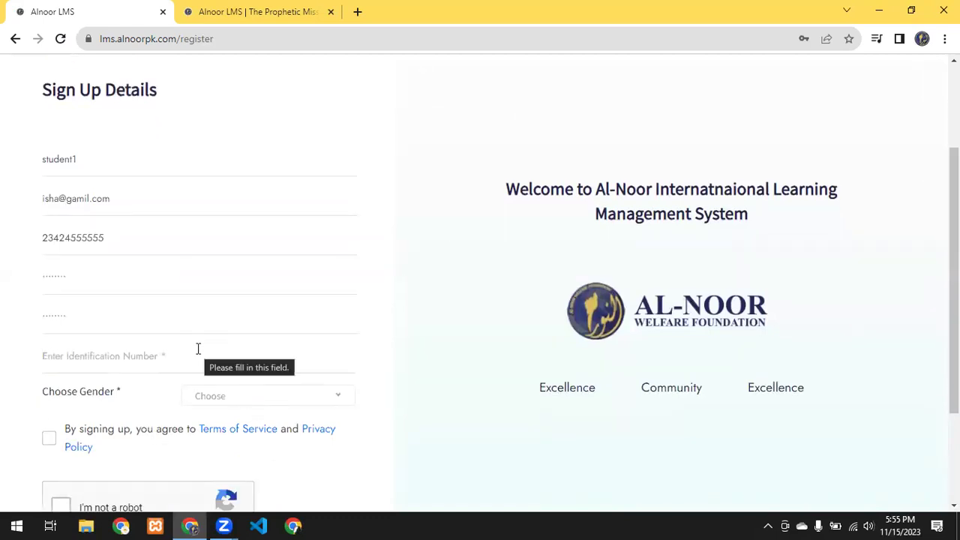
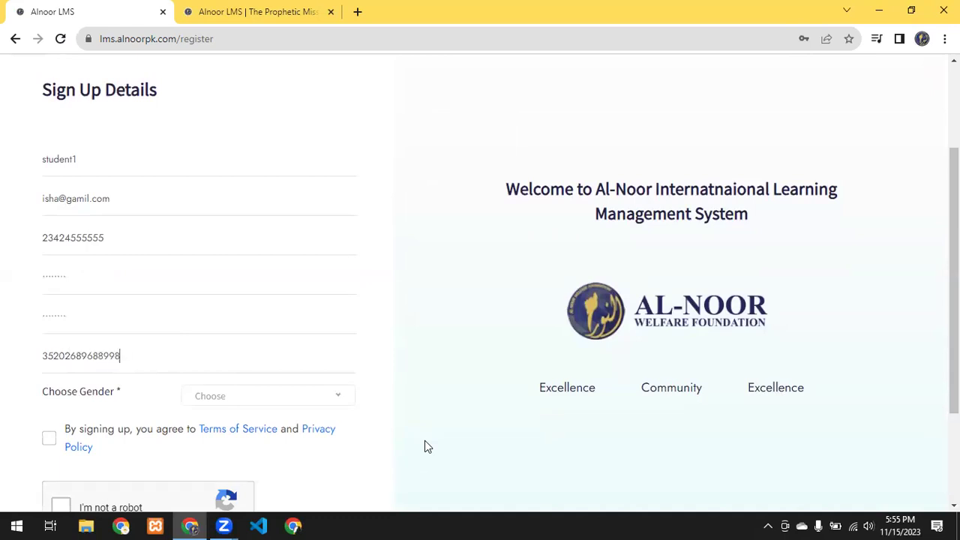
# Step: Choose Female gender, accept the terms, pass the reCAPTCHA and submit the registration
pyautogui.click(342, 399)
pyautogui.scroll(-2, 255, 462)
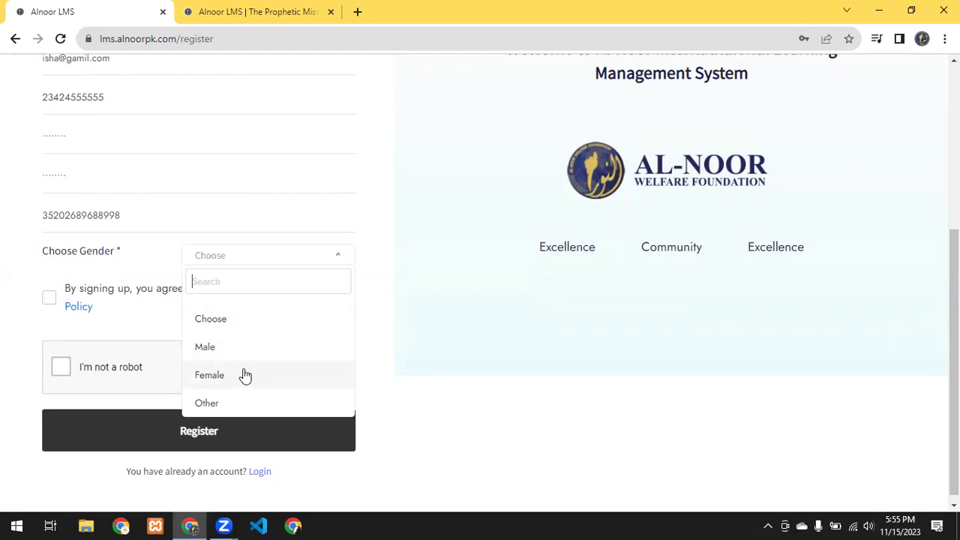
pyautogui.click(245, 375)
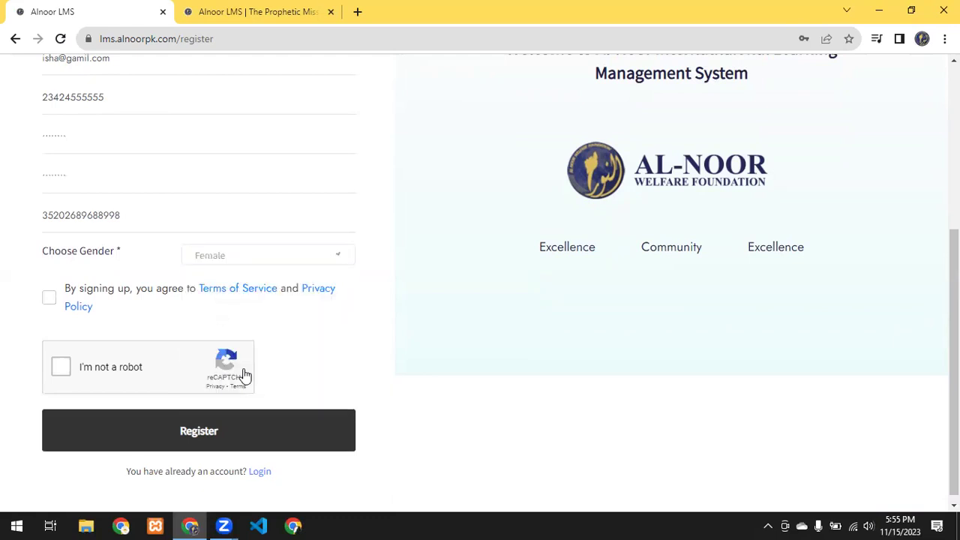
pyautogui.click(50, 297)
pyautogui.click(63, 368)
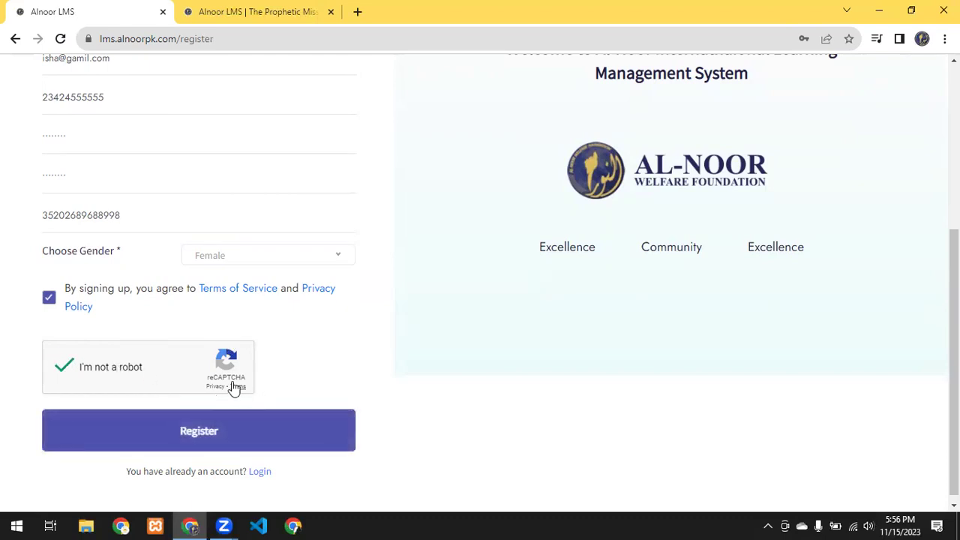
pyautogui.click(233, 441)
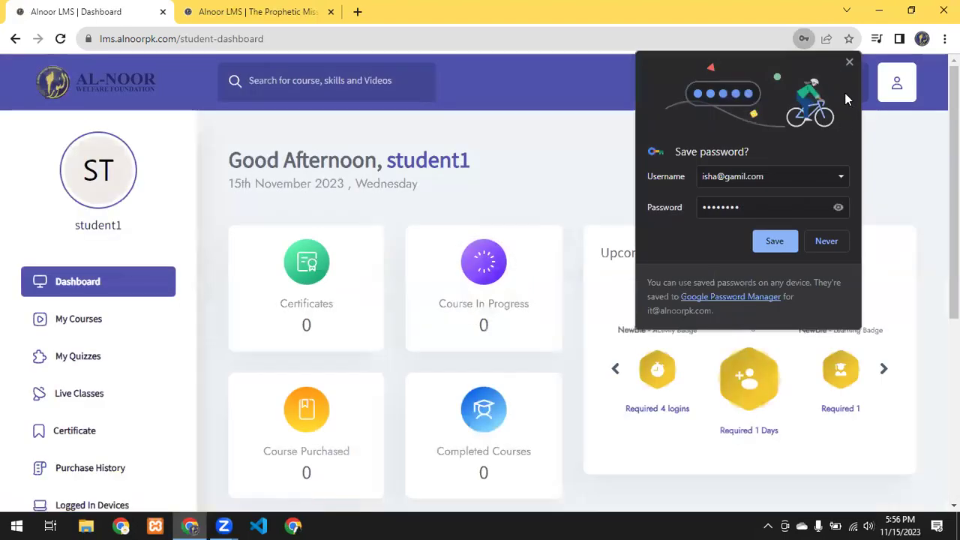
# Step: Close Chrome's save-password bubble, confirm the password warning with OK, and close the bubble again
pyautogui.click(853, 64)
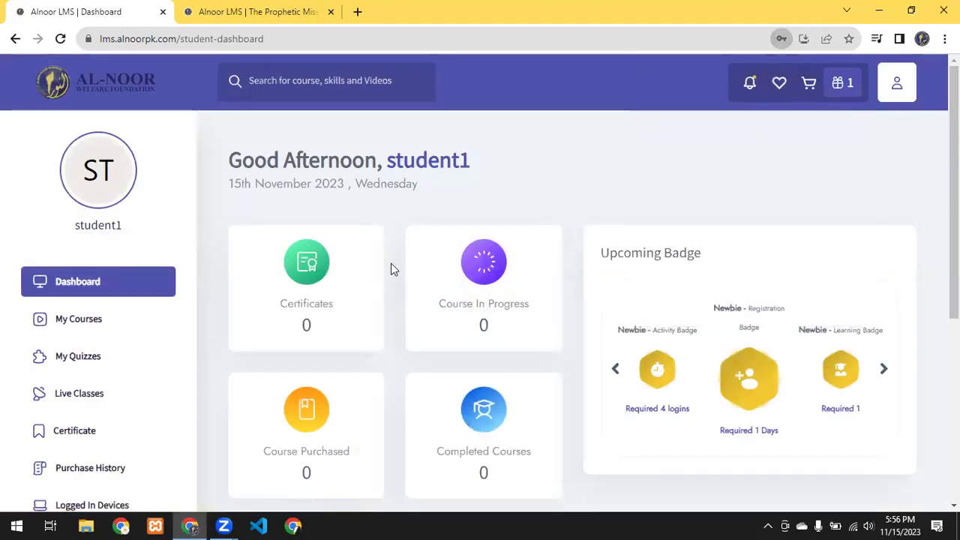
pyautogui.click(604, 229)
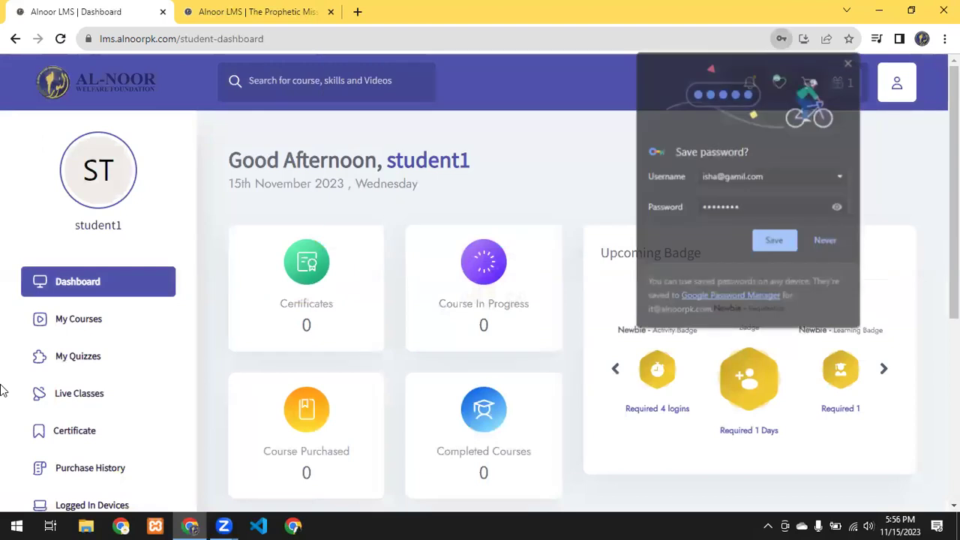
pyautogui.click(849, 62)
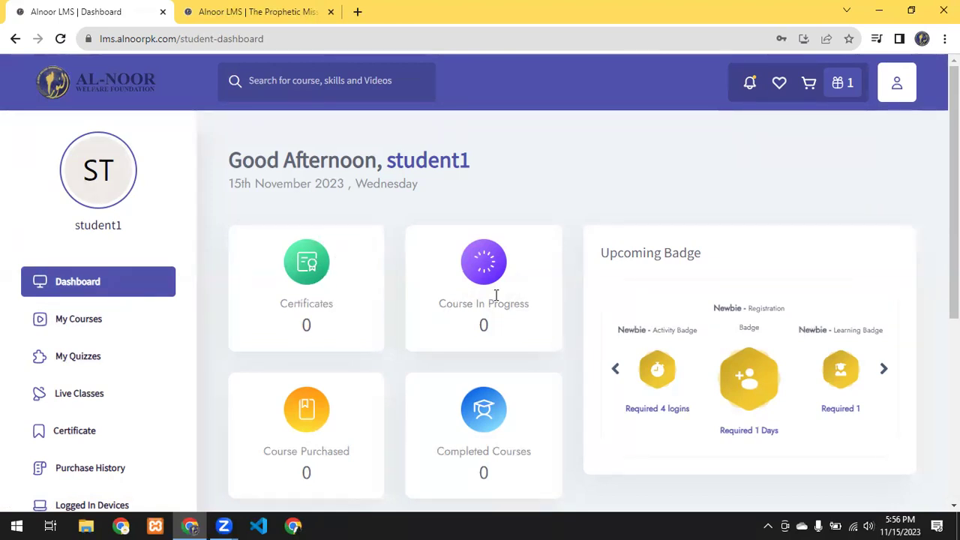
# Step: Select the dashboard stat counts, move the Upcoming Badge carousel forward twice, then open My Courses
pyautogui.scroll(-1, 495, 294)
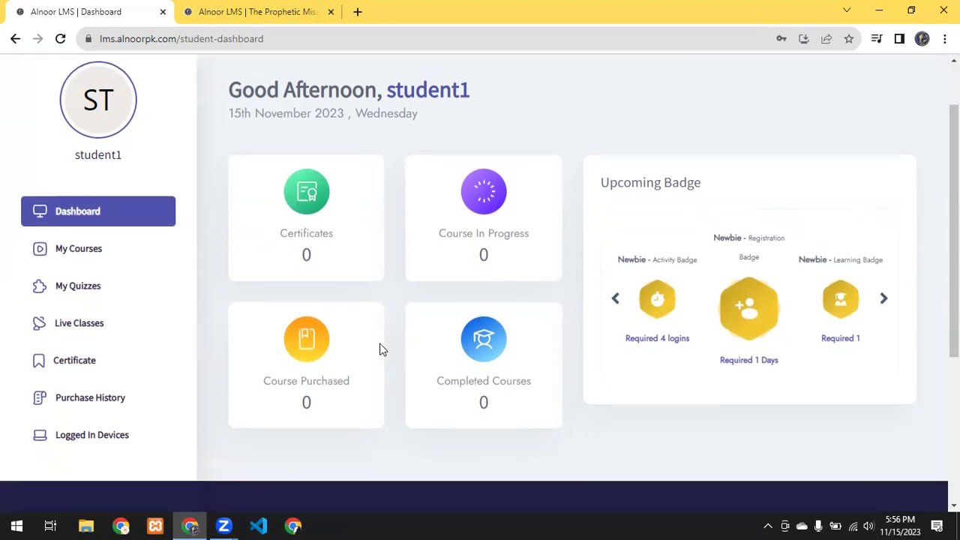
pyautogui.doubleClick(308, 404)
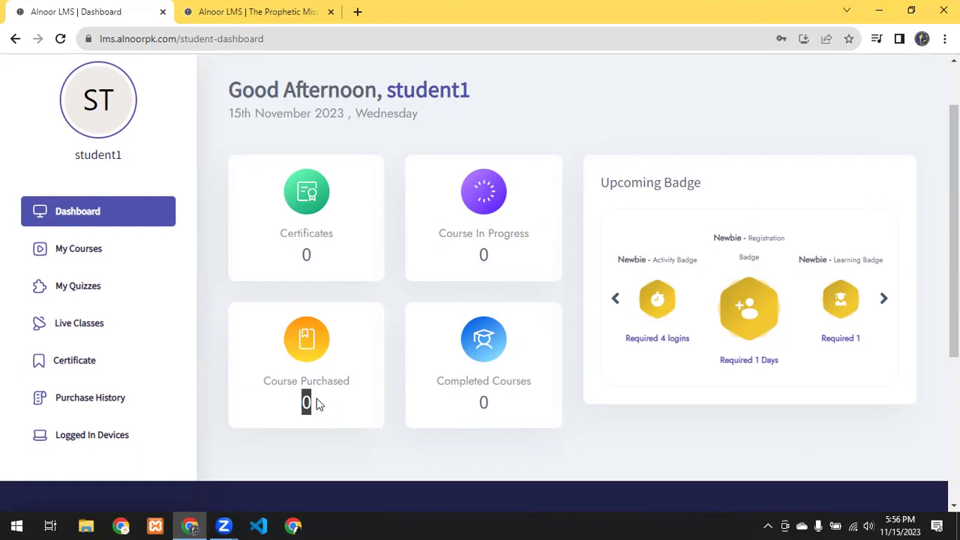
pyautogui.click(322, 410)
pyautogui.moveTo(495, 409); pyautogui.dragTo(446, 409)
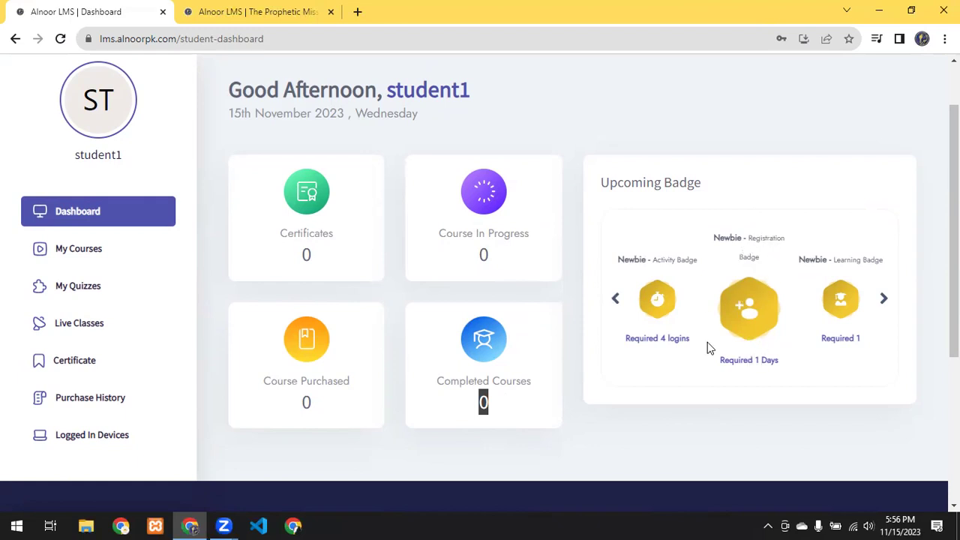
pyautogui.click(884, 298)
pyautogui.click(884, 298)
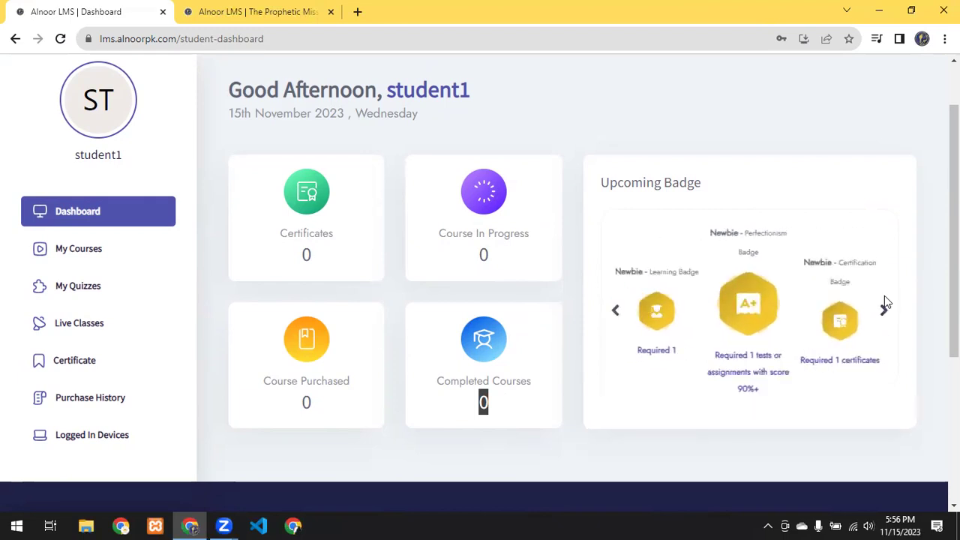
pyautogui.click(126, 256)
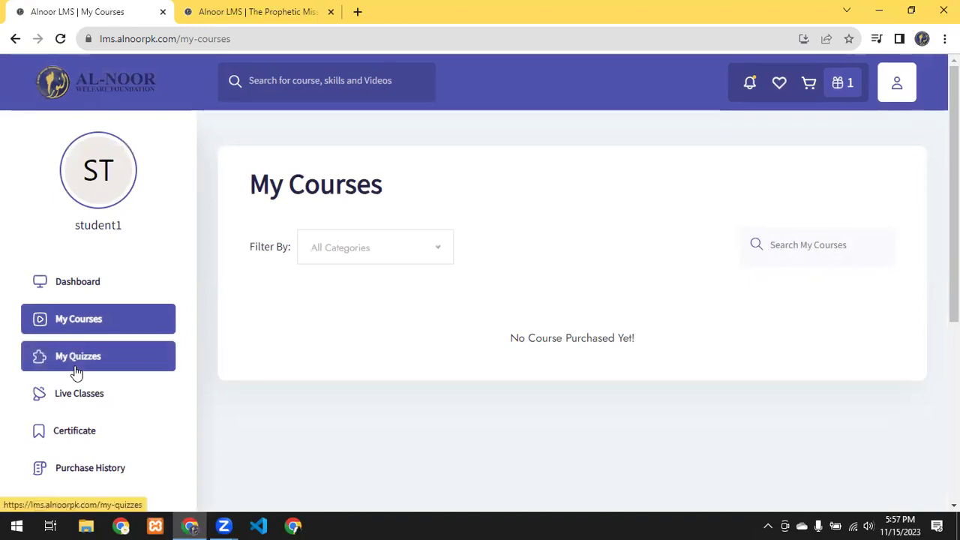
# Step: View My Quizzes, briefly check the course tab, then open Live Classes
pyautogui.click(122, 363)
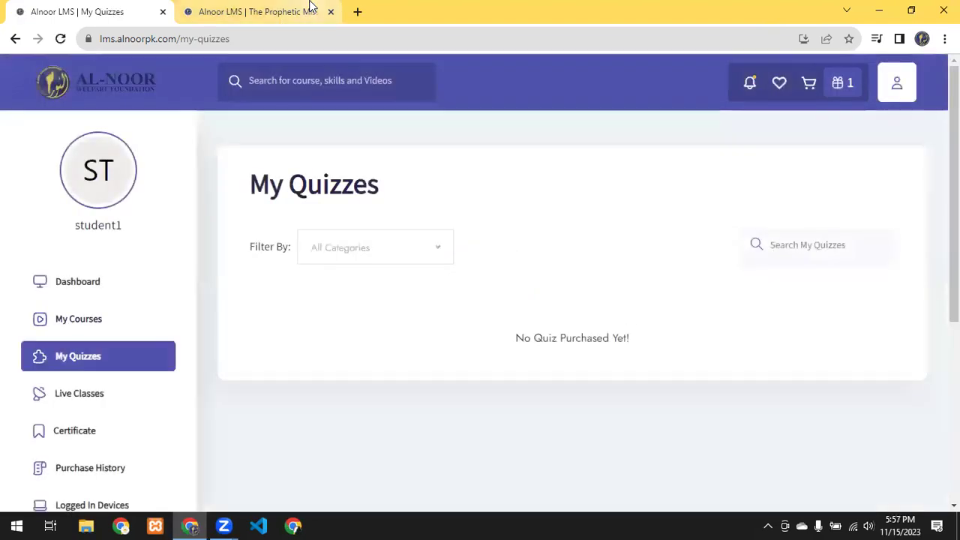
pyautogui.click(311, 9)
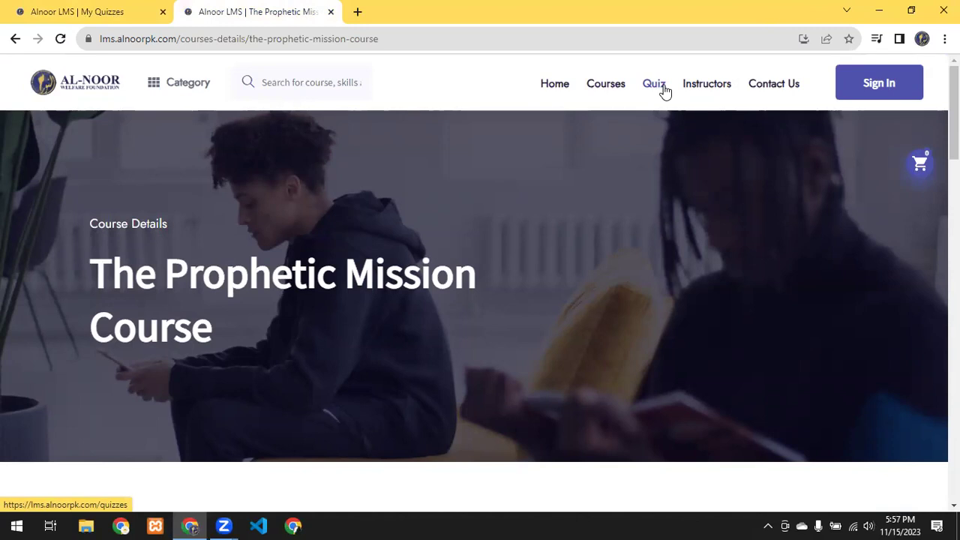
pyautogui.click(75, 13)
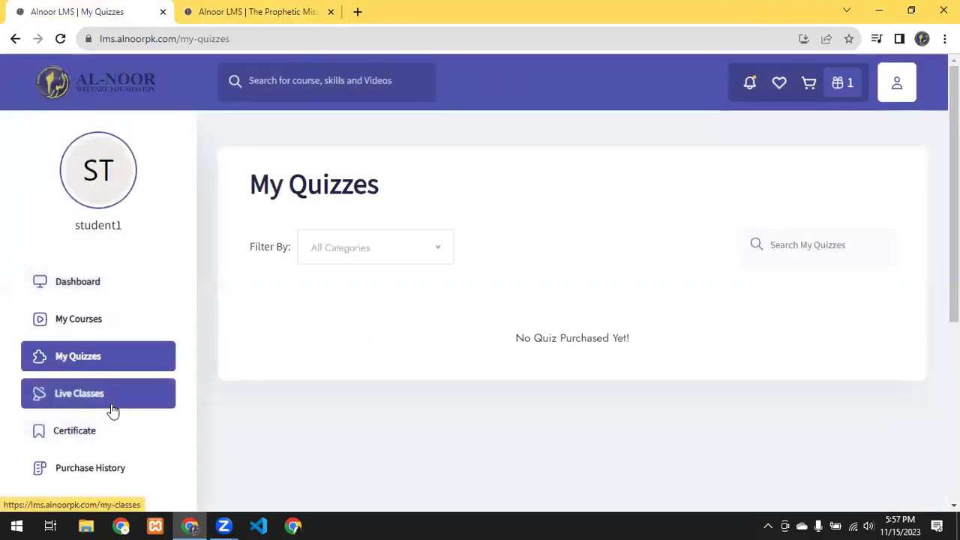
pyautogui.scroll(-1, 112, 411)
pyautogui.click(112, 328)
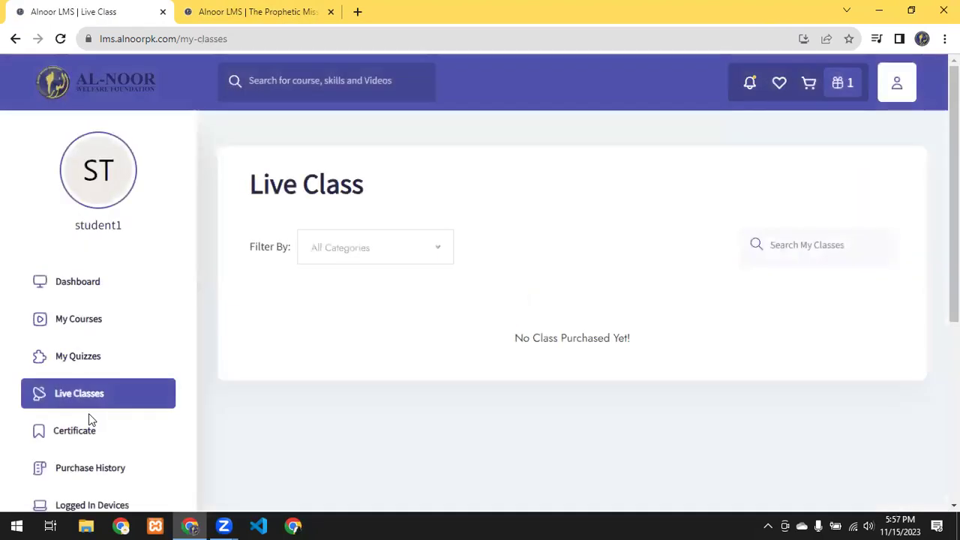
# Step: View Certificate and Purchase History, then load Logged In Devices showing the active Chrome session
pyautogui.click(135, 439)
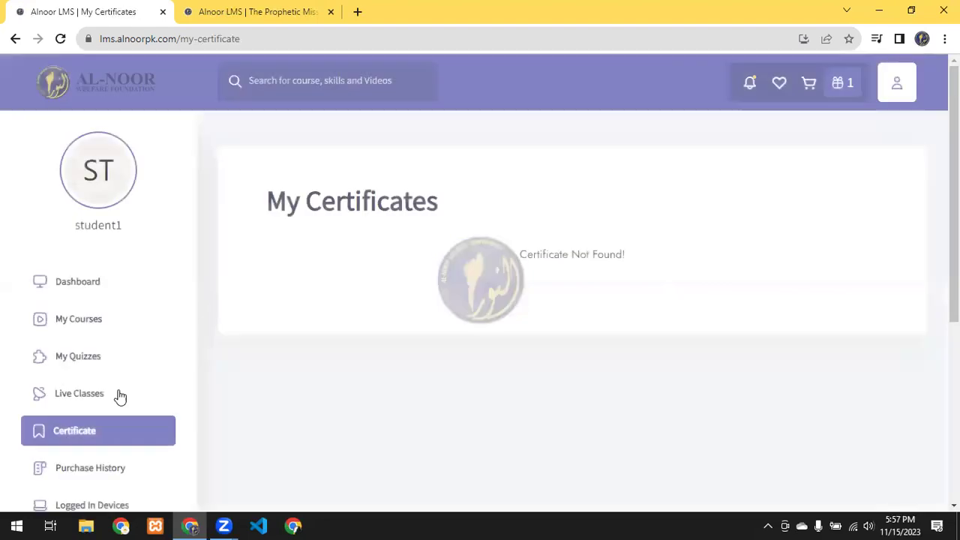
pyautogui.scroll(-1, 98, 413)
pyautogui.click(92, 398)
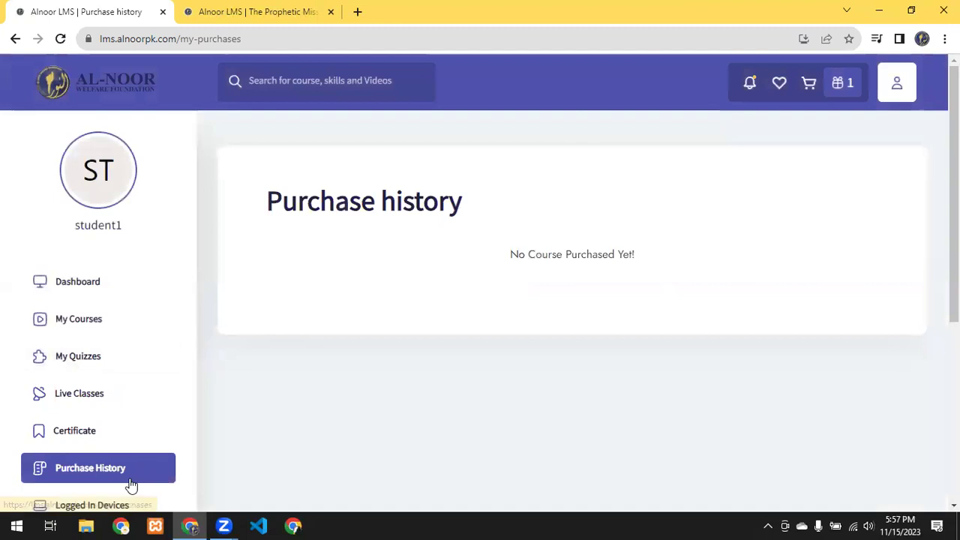
pyautogui.scroll(-1, 98, 443)
pyautogui.click(100, 441)
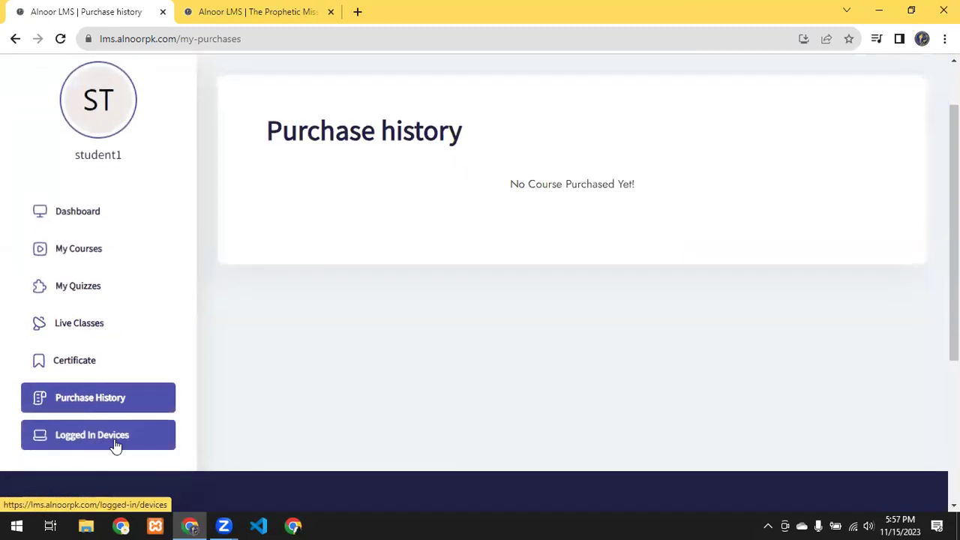
pyautogui.click(116, 445)
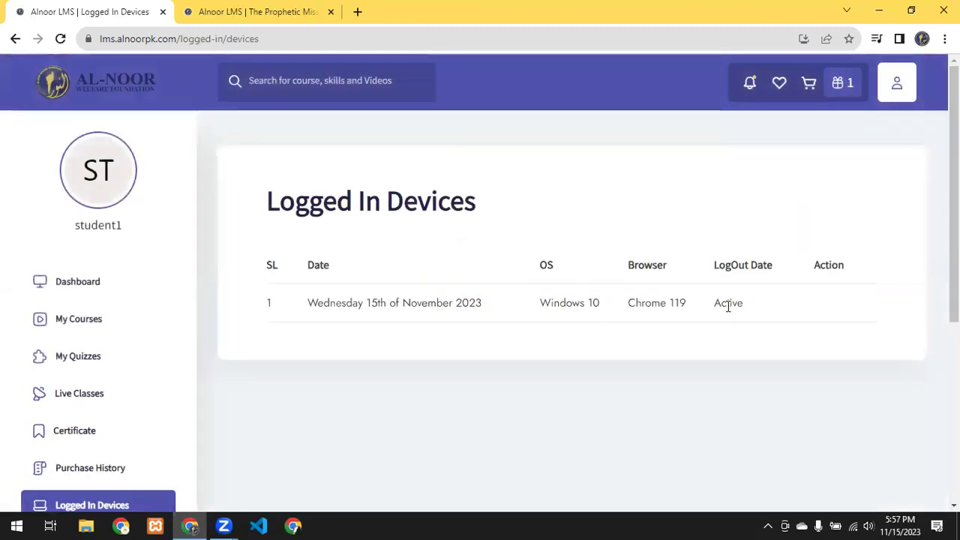
pyautogui.moveTo(805, 305); pyautogui.dragTo(687, 306)
pyautogui.click(826, 306)
# Step: Open the account settings and set the currency to PKR
pyautogui.click(897, 82)
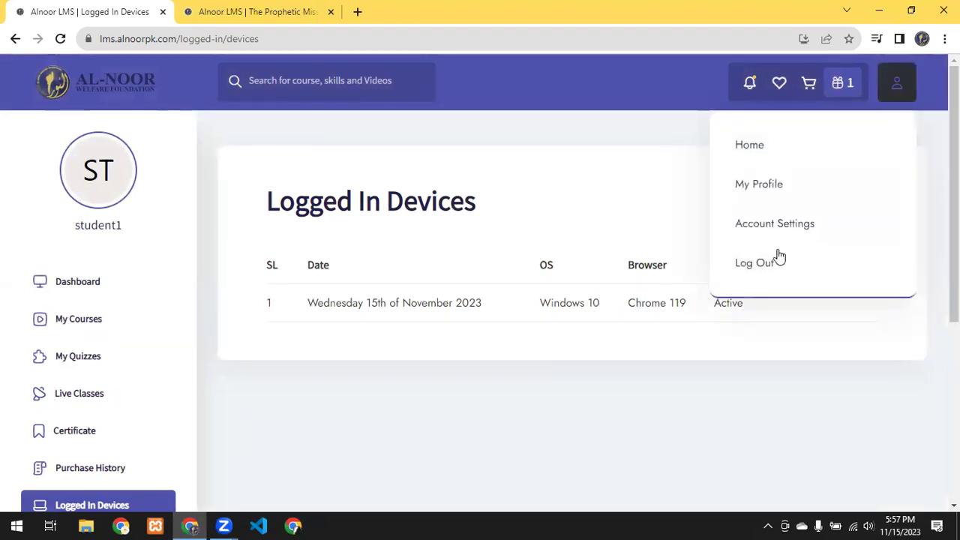
pyautogui.click(776, 218)
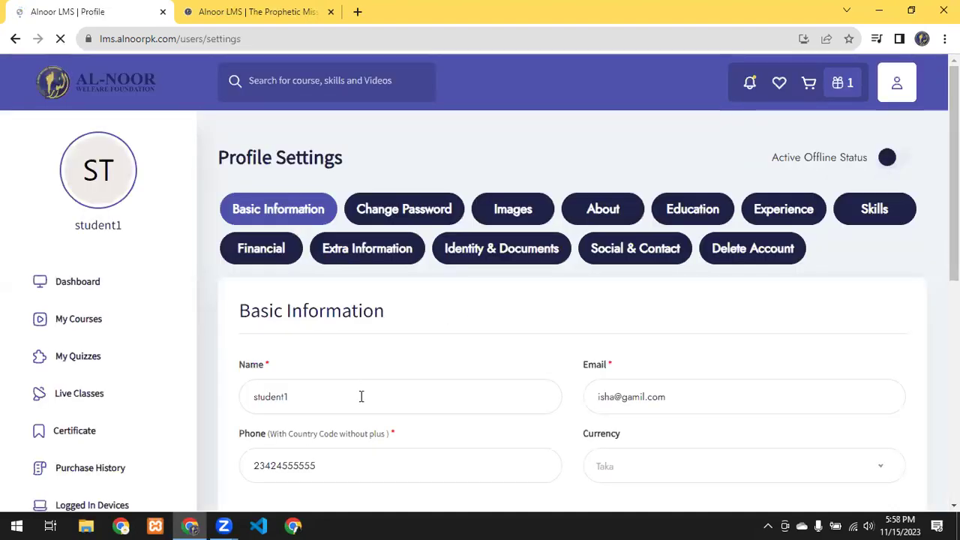
pyautogui.scroll(-1, 364, 368)
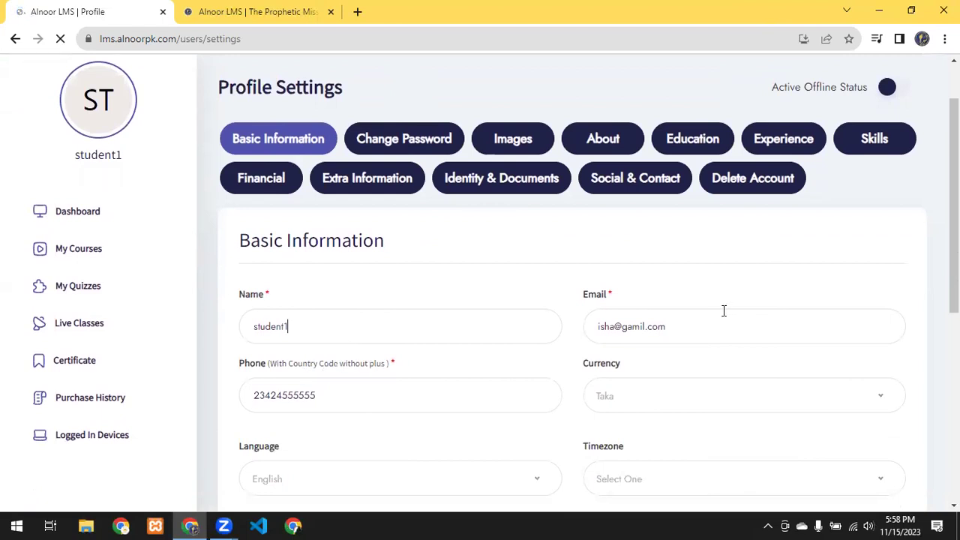
pyautogui.click(643, 400)
pyautogui.write('pkr')
pyautogui.click(664, 467)
# Step: Keep English as the language, set timezone to Asia/Karachi, and save the basic information
pyautogui.scroll(-2, 311, 360)
pyautogui.click(366, 345)
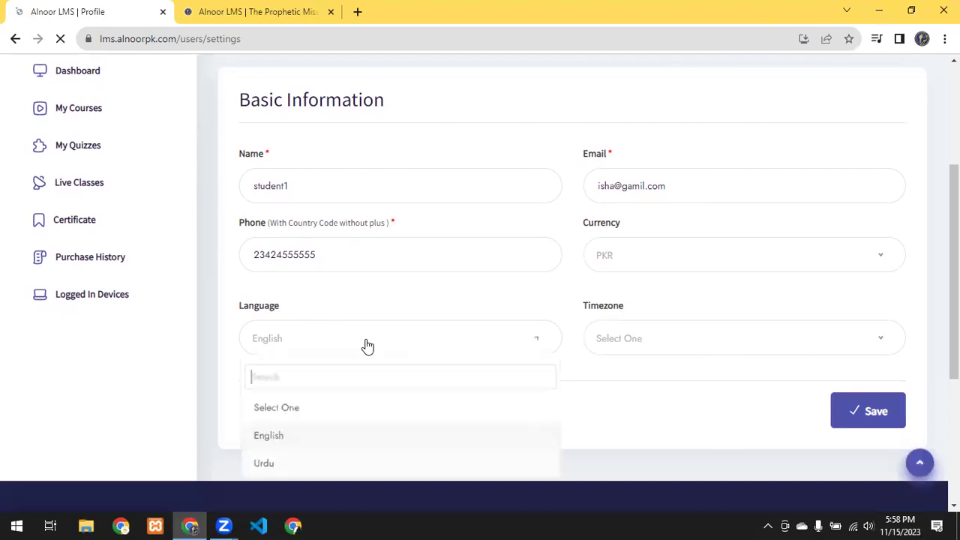
pyautogui.click(658, 350)
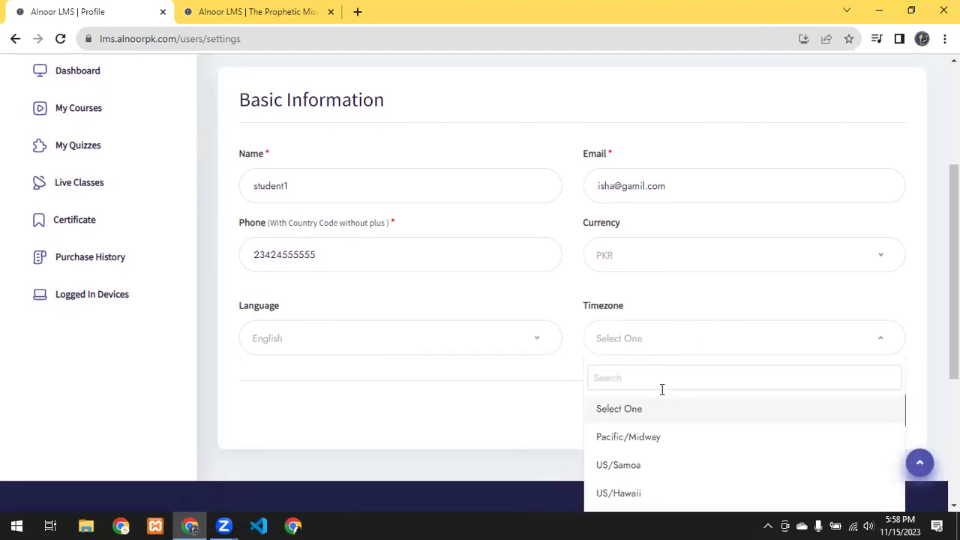
pyautogui.write('kara')
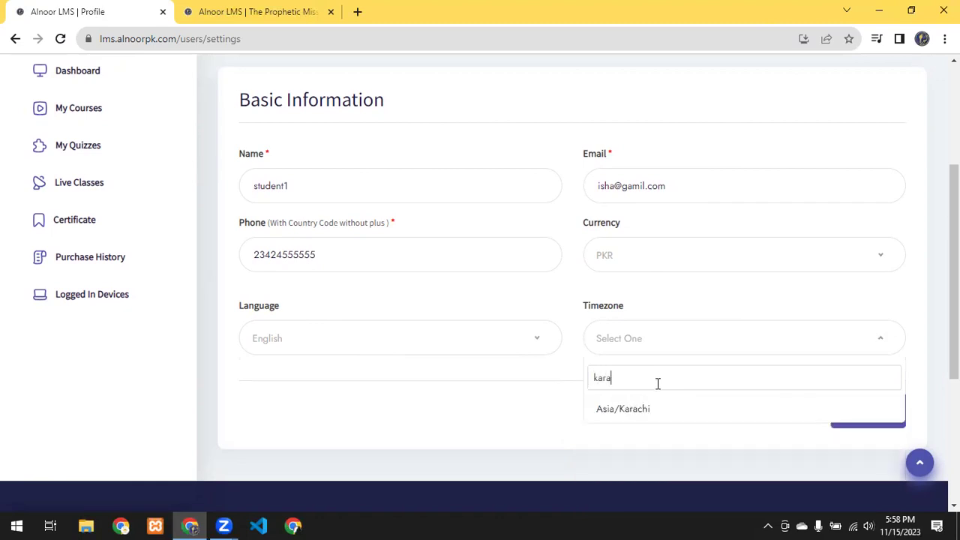
pyautogui.click(611, 418)
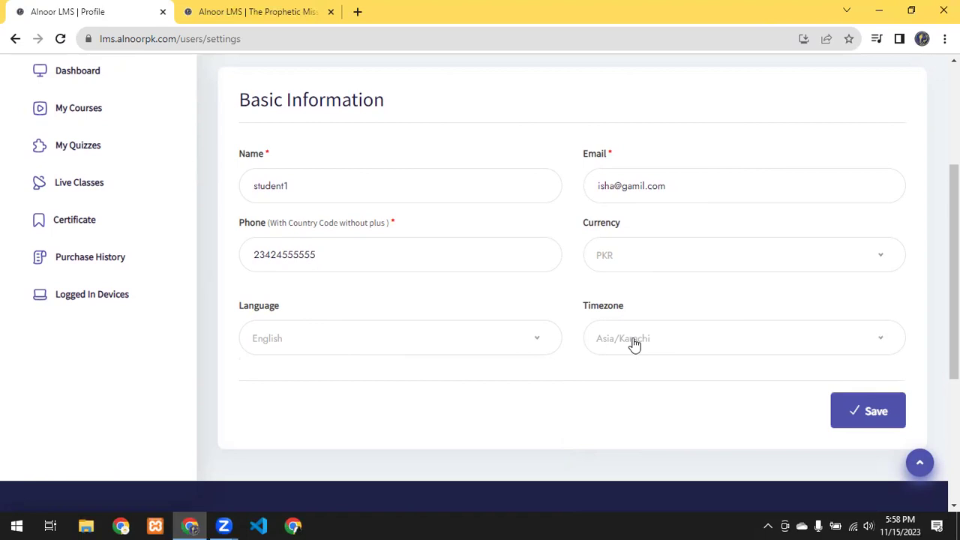
pyautogui.scroll(2, 635, 343)
pyautogui.scroll(-2, 890, 407)
pyautogui.click(877, 411)
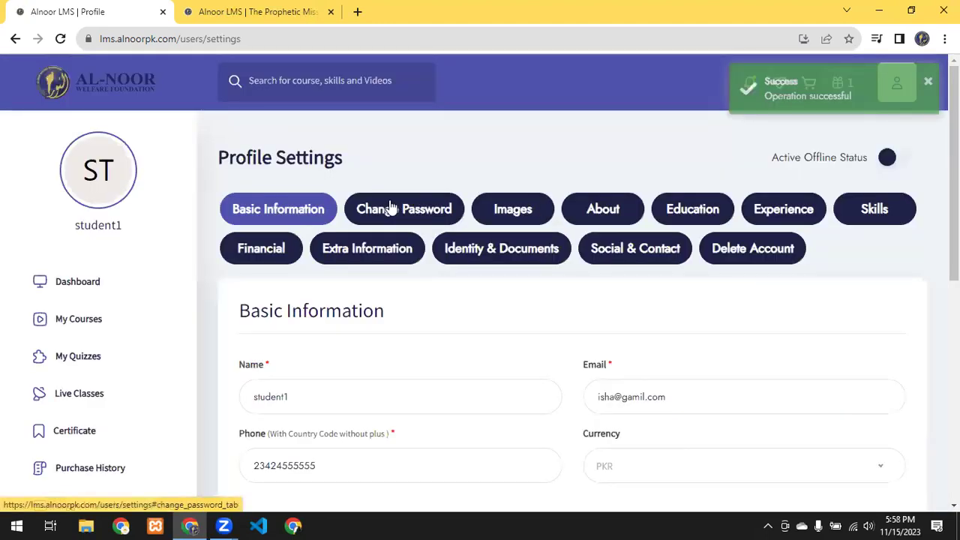
# Step: Open the Images tab and mark the 300 x 300 profile picture and cover photo recommended sizes
pyautogui.click(509, 212)
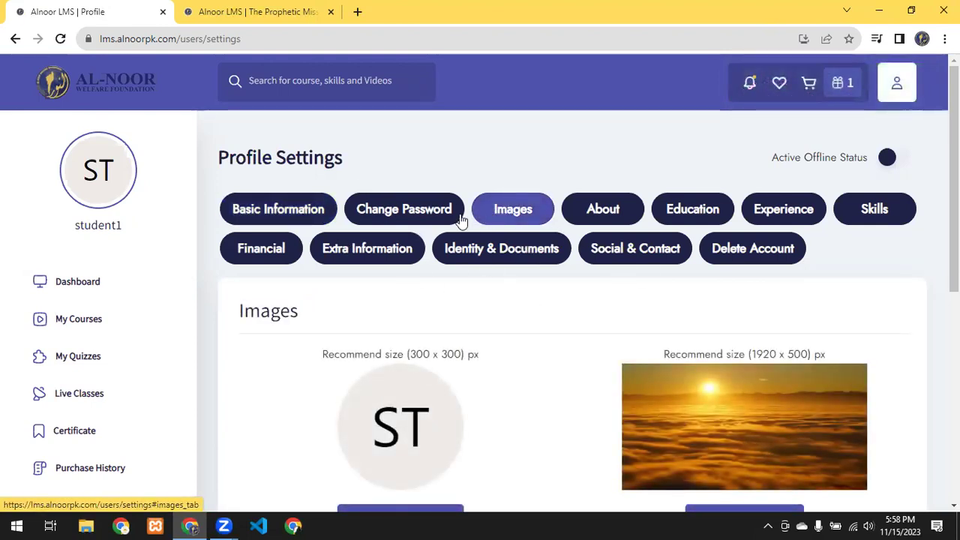
pyautogui.scroll(-2, 551, 260)
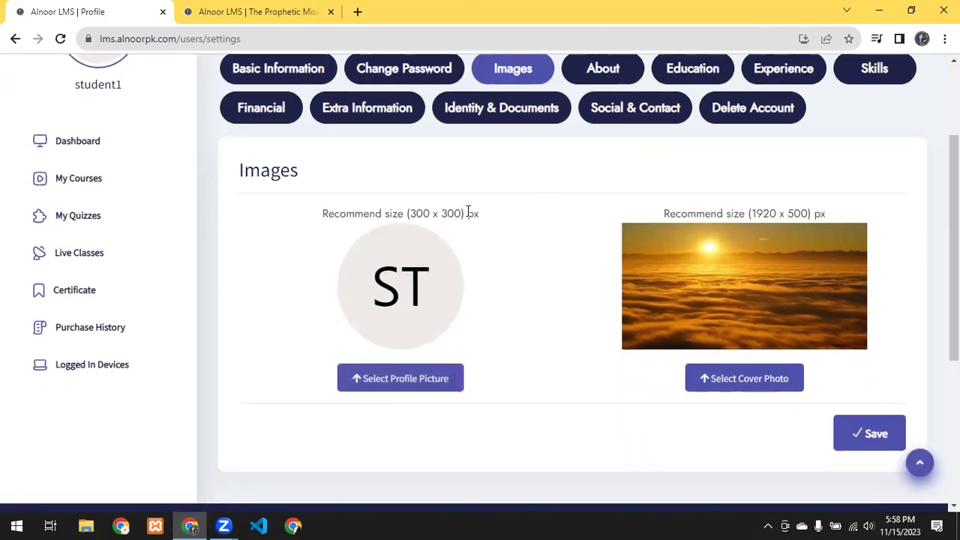
pyautogui.moveTo(463, 212); pyautogui.dragTo(412, 214)
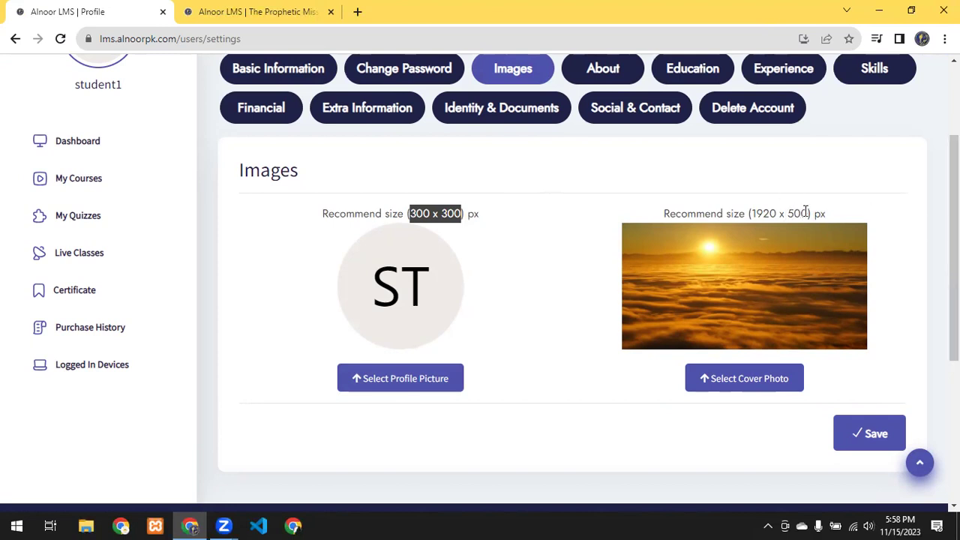
pyautogui.moveTo(809, 213); pyautogui.dragTo(756, 213)
# Step: Start choosing a new cover photo, then switch to the About section
pyautogui.click(746, 382)
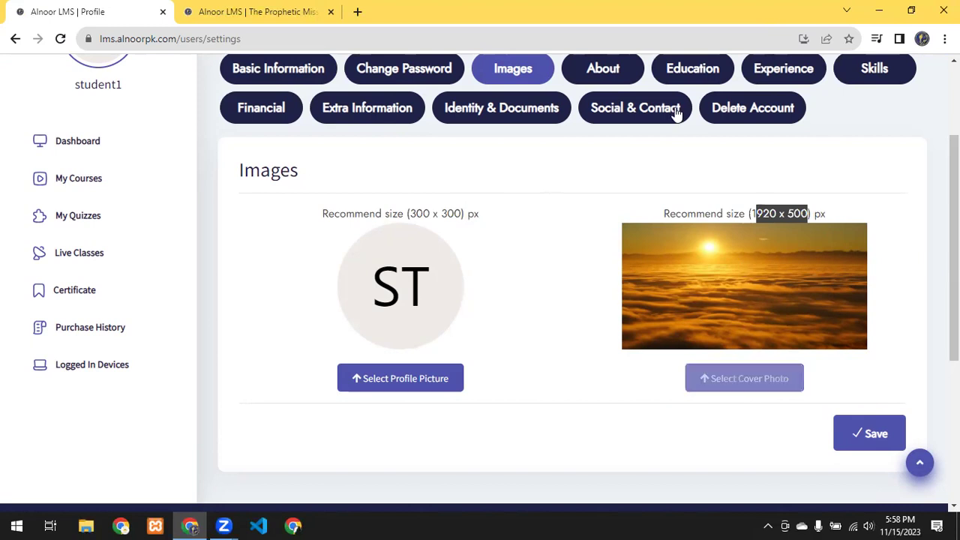
pyautogui.scroll(2, 671, 268)
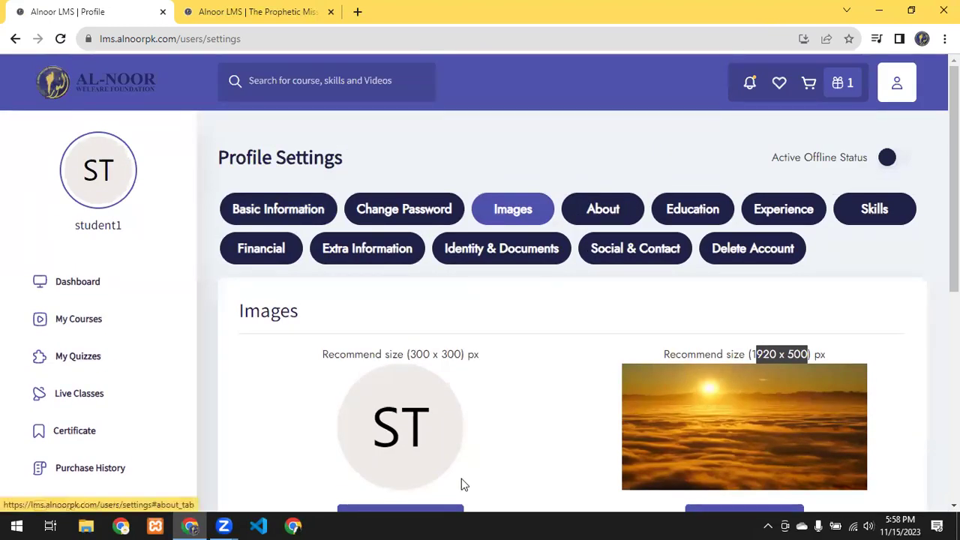
pyautogui.scroll(-1, 421, 409)
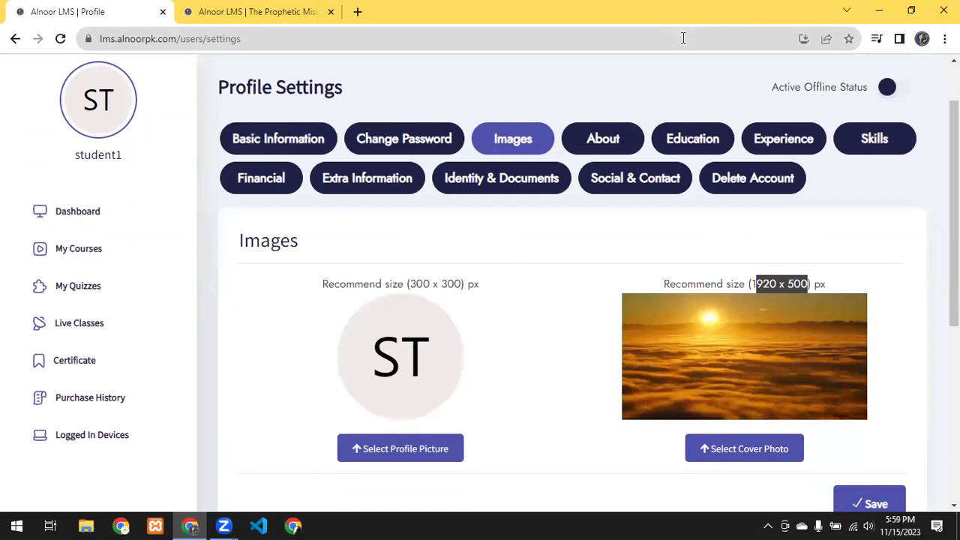
pyautogui.click(614, 146)
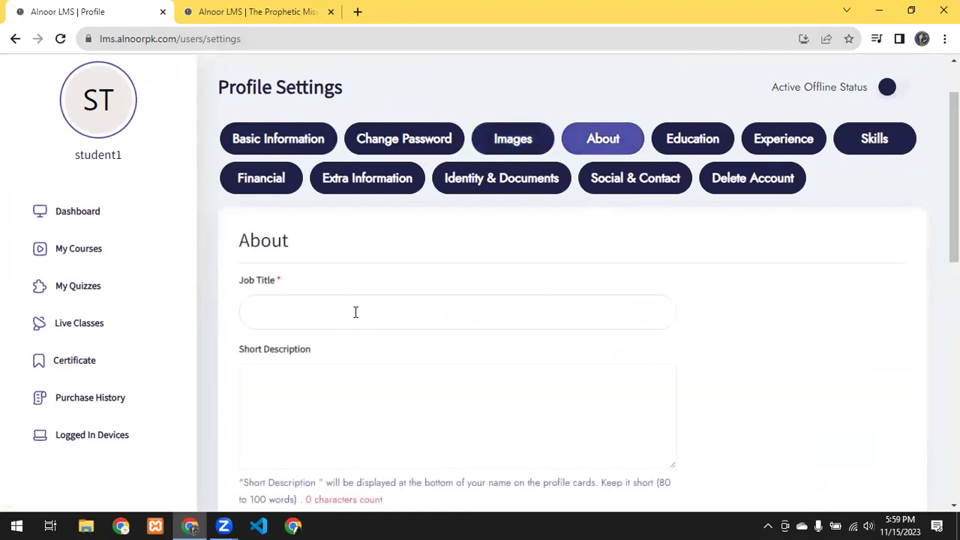
# Step: Scroll through the empty About form and its Short Description, then open the Education section
pyautogui.scroll(-1, 355, 313)
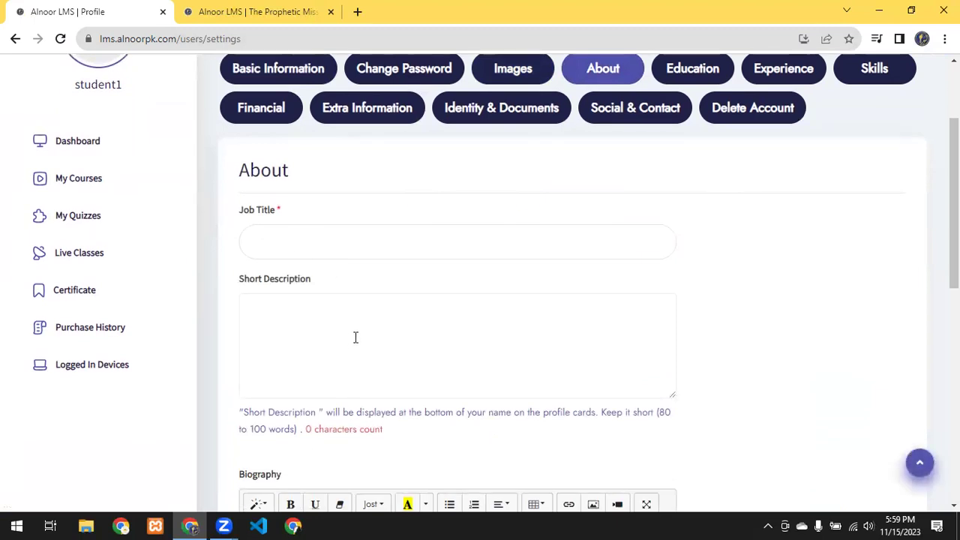
pyautogui.click(331, 303)
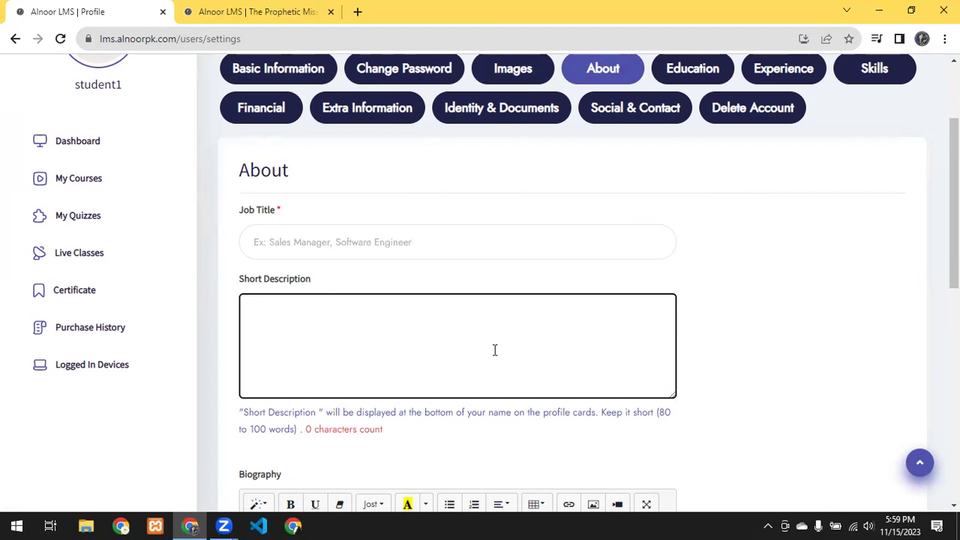
pyautogui.scroll(-1, 495, 350)
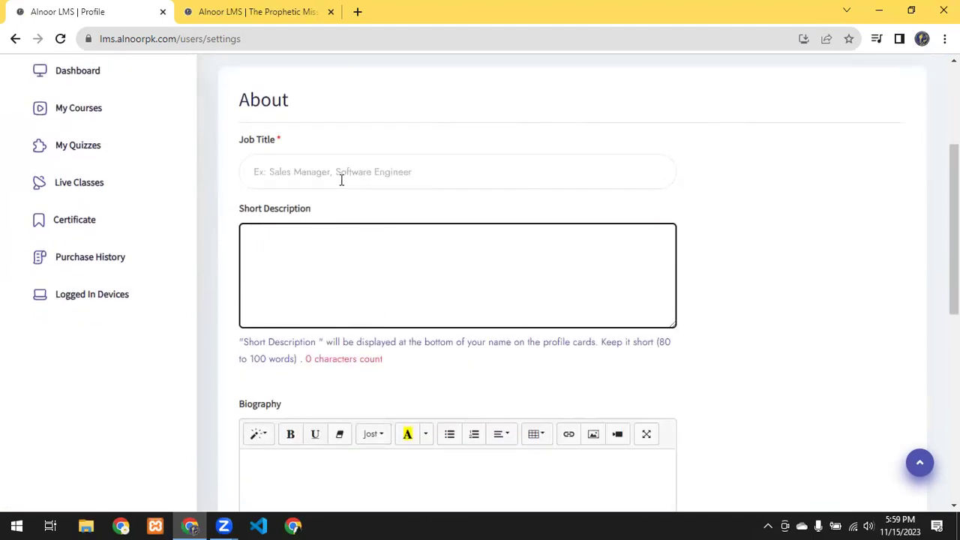
pyautogui.scroll(-2, 285, 375)
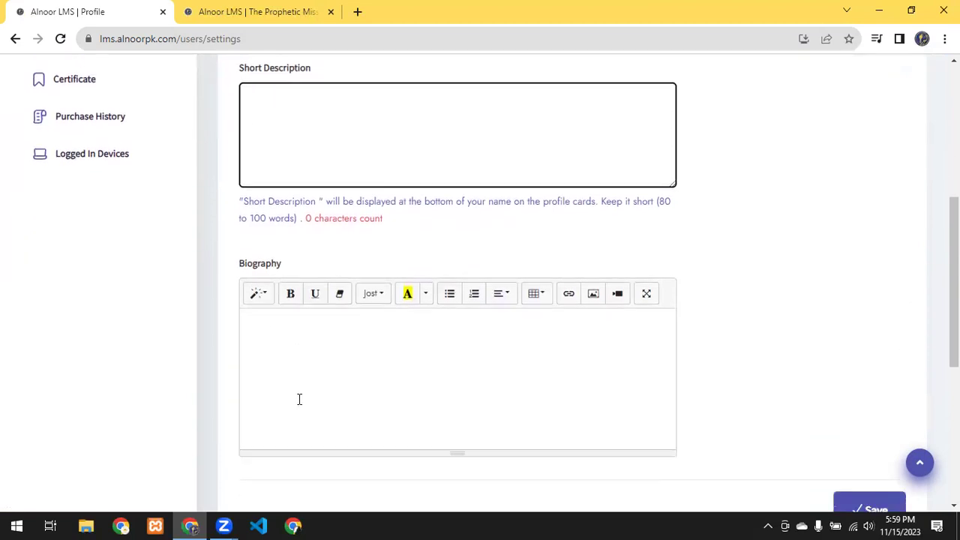
pyautogui.scroll(2, 498, 339)
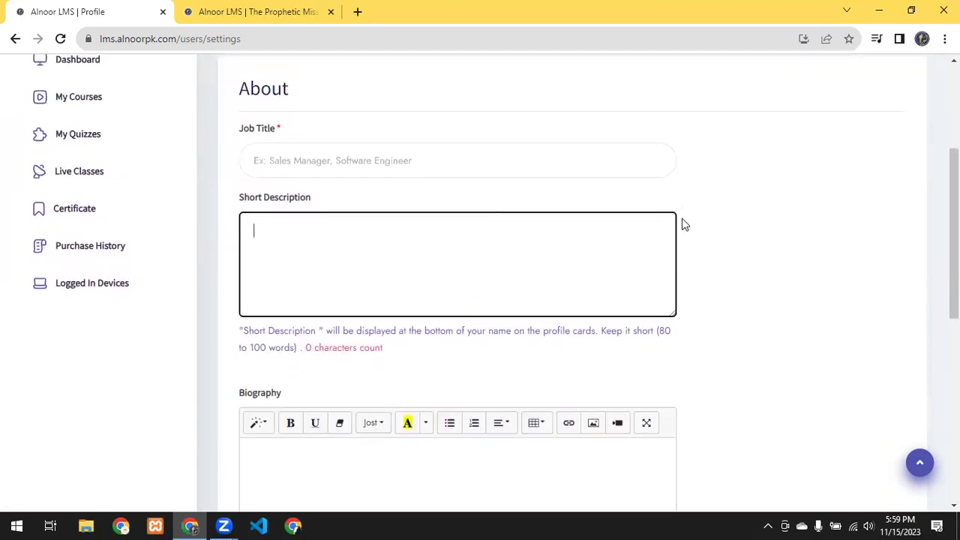
pyautogui.scroll(-3, 881, 478)
pyautogui.scroll(5, 568, 322)
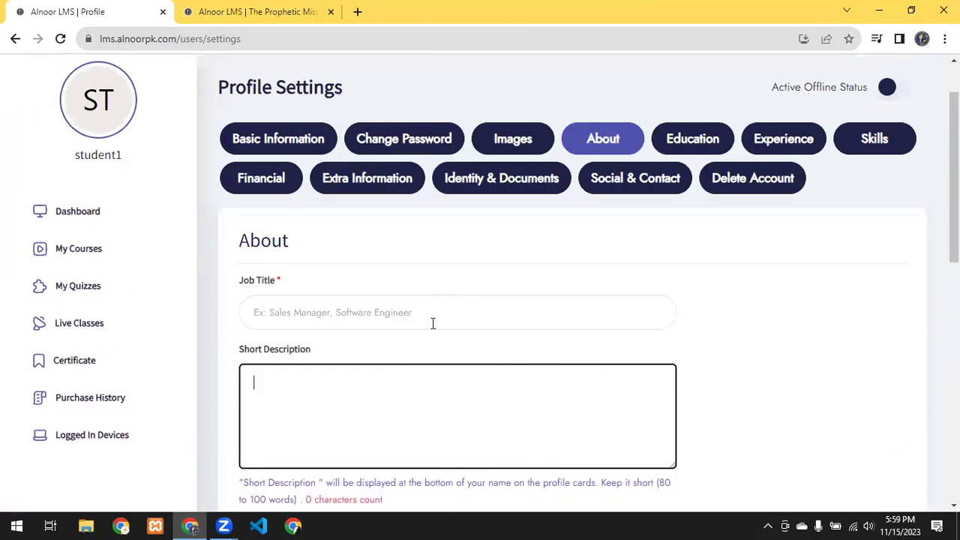
pyautogui.click(714, 147)
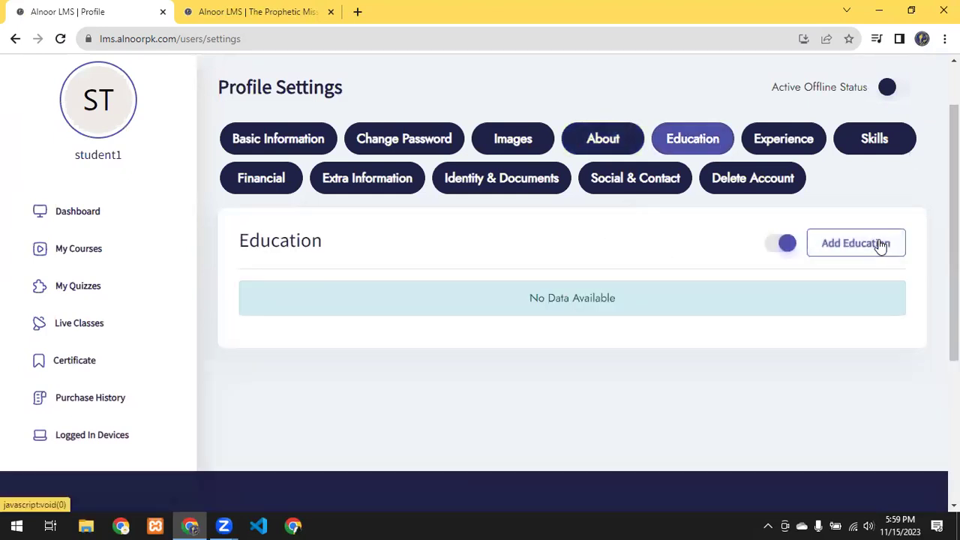
# Step: Start a new education entry with institution 'Alnoor' and degree 'BA'
pyautogui.click(881, 245)
pyautogui.click(385, 213)
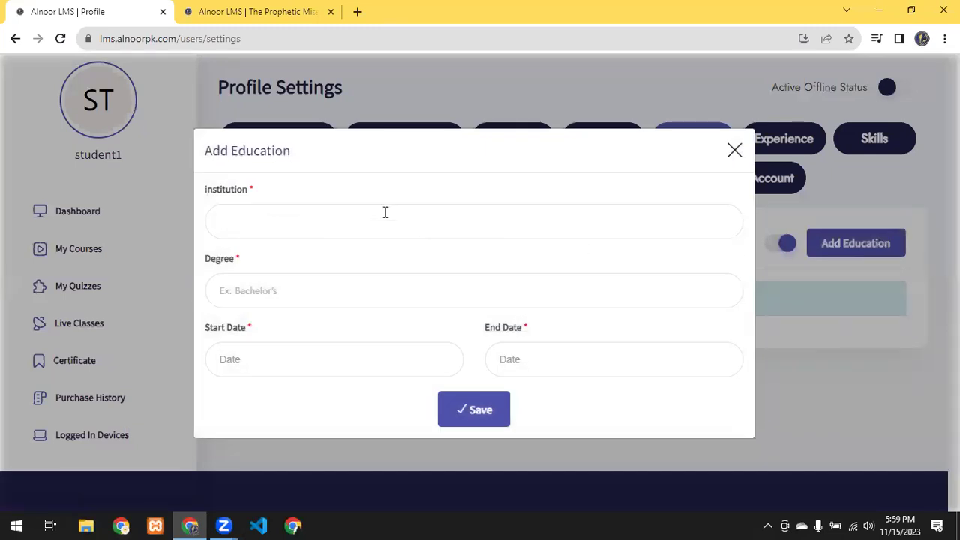
pyautogui.write('Alnoor')
pyautogui.click(322, 298)
pyautogui.write('BS')
pyautogui.press('BackSpace')
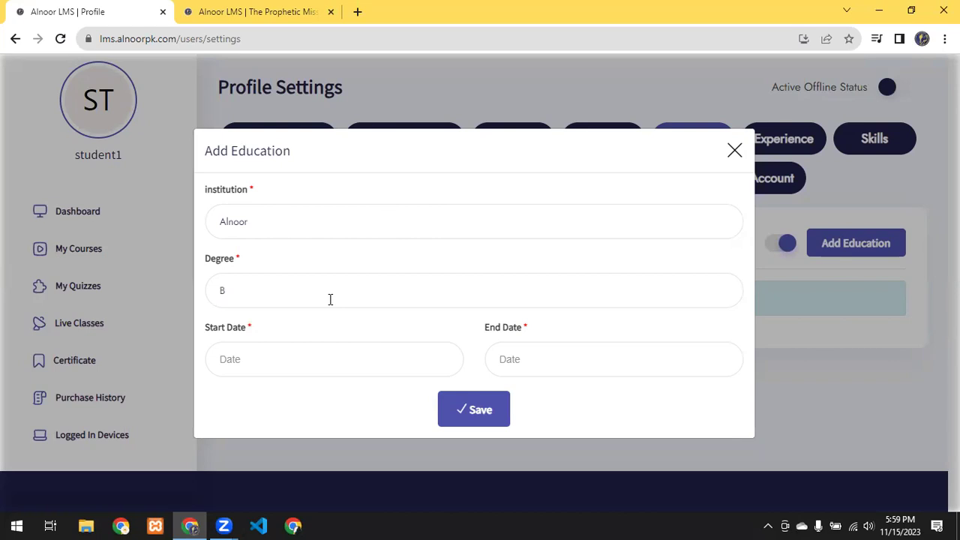
pyautogui.write('A')
# Step: Pick July 2019 as the start date and 1 July 2023 as the end date
pyautogui.click(328, 358)
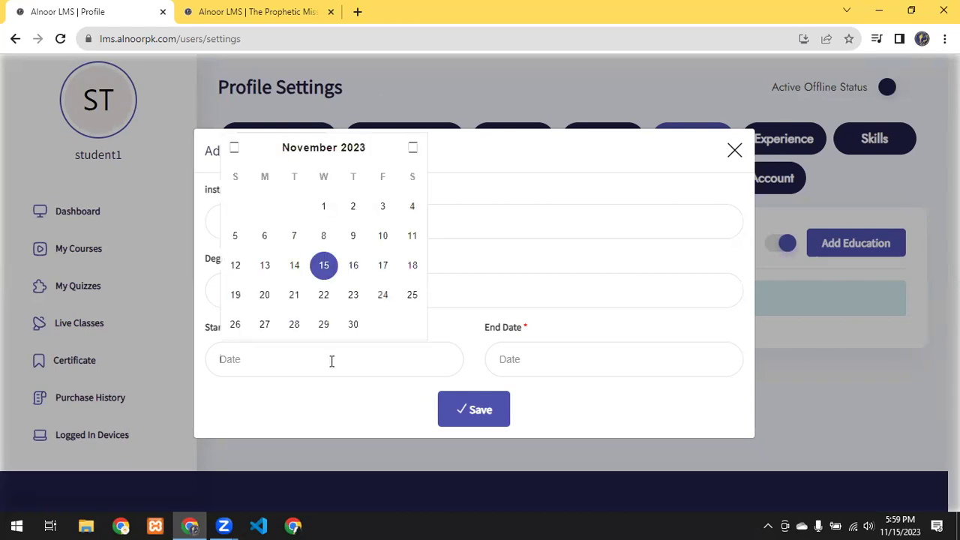
pyautogui.click(237, 150)
pyautogui.click(236, 148)
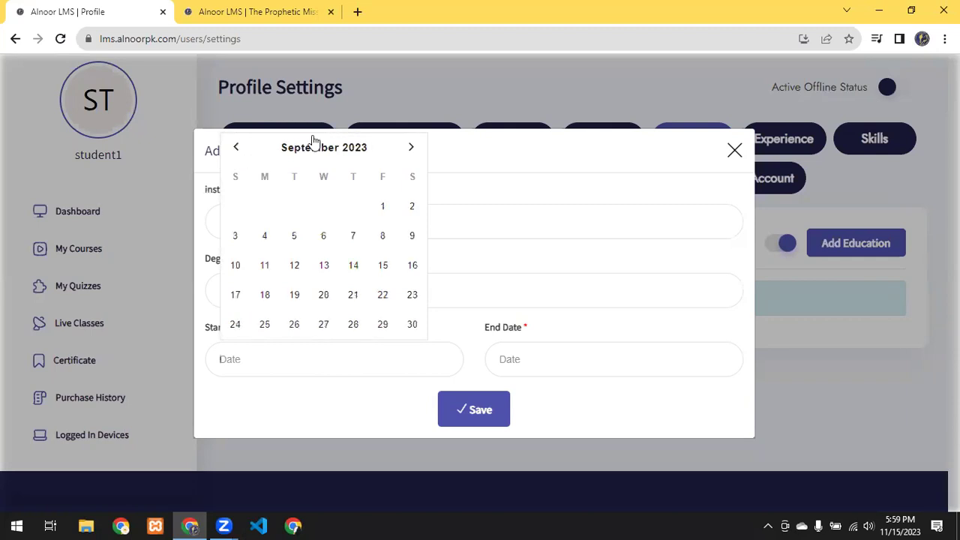
pyautogui.click(310, 147)
pyautogui.click(239, 157)
pyautogui.click(236, 155)
pyautogui.click(235, 150)
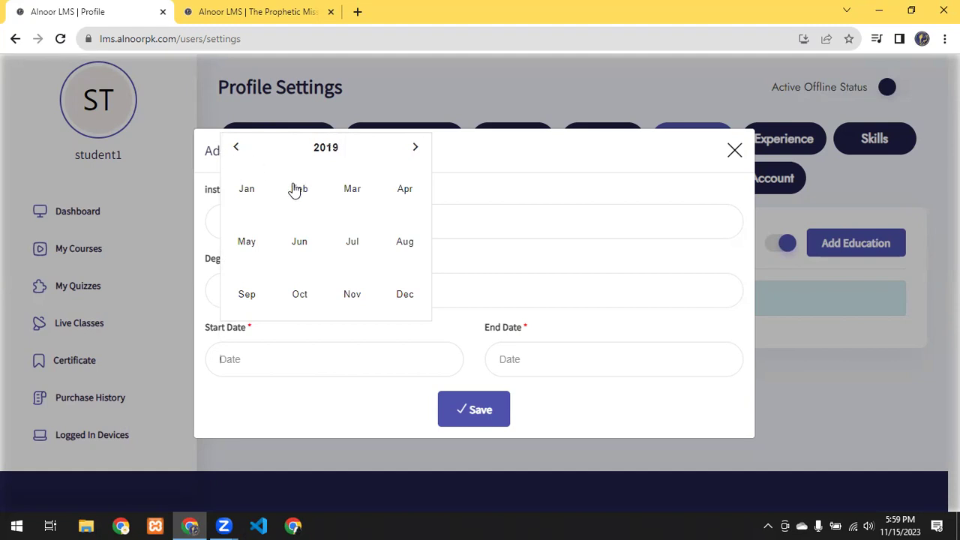
pyautogui.click(355, 244)
pyautogui.click(578, 363)
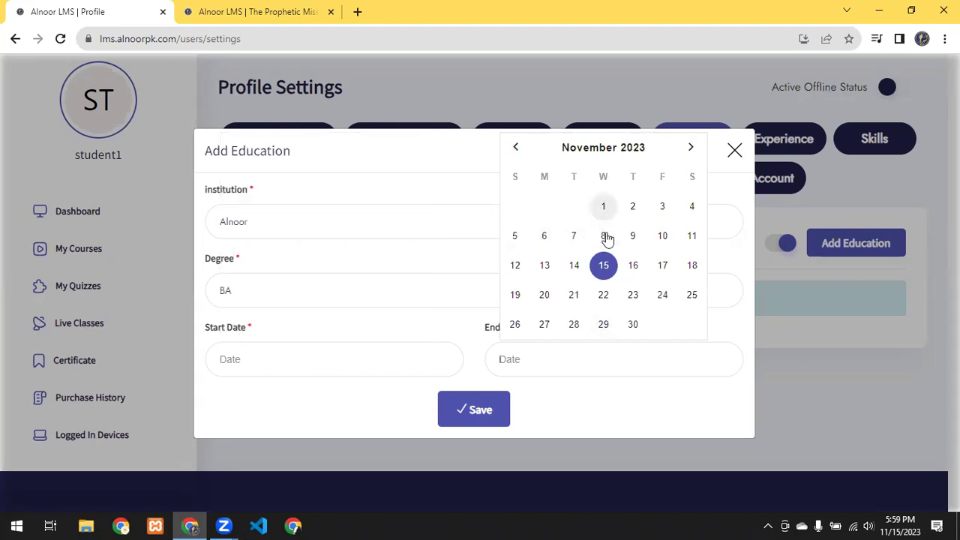
pyautogui.click(603, 153)
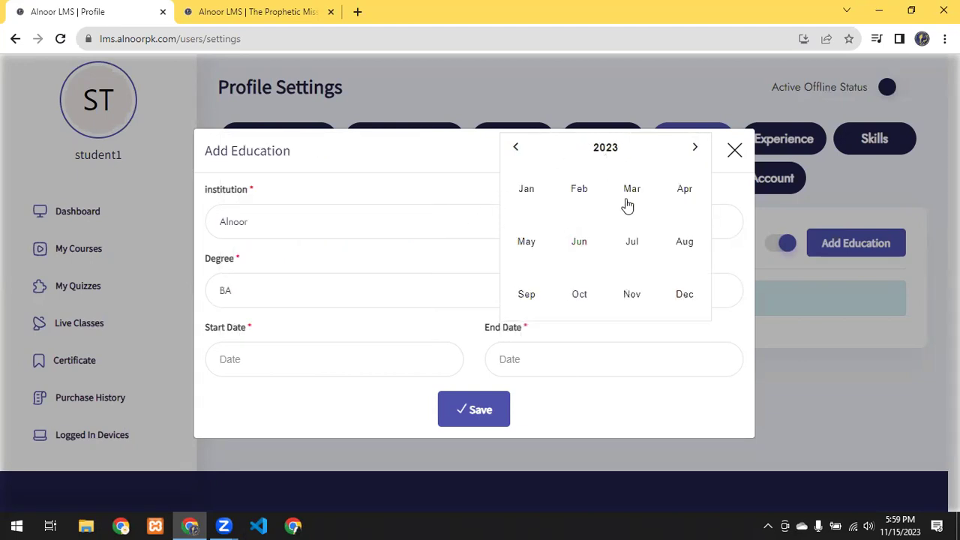
pyautogui.click(632, 248)
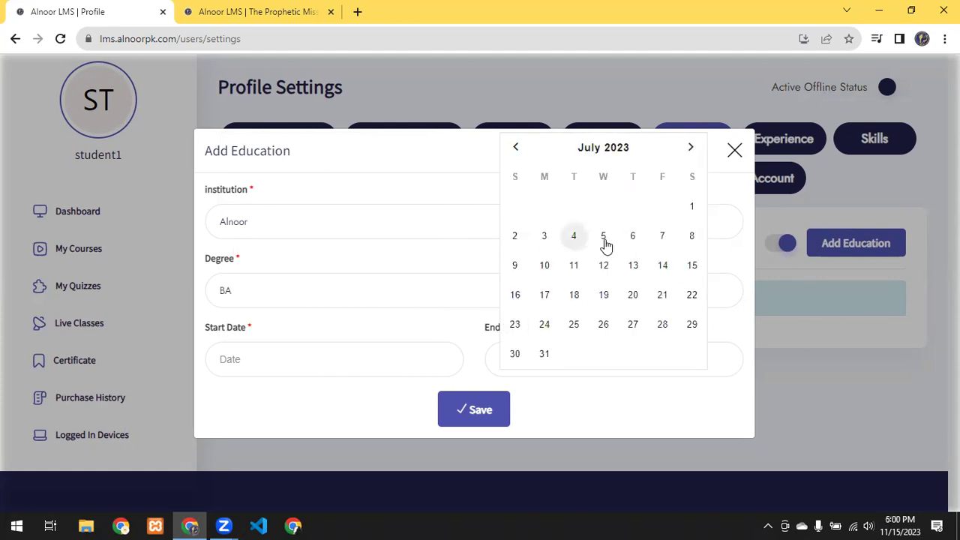
pyautogui.click(692, 209)
# Step: Reset the start date to 1 July 2019 and save the education entry
pyautogui.click(331, 351)
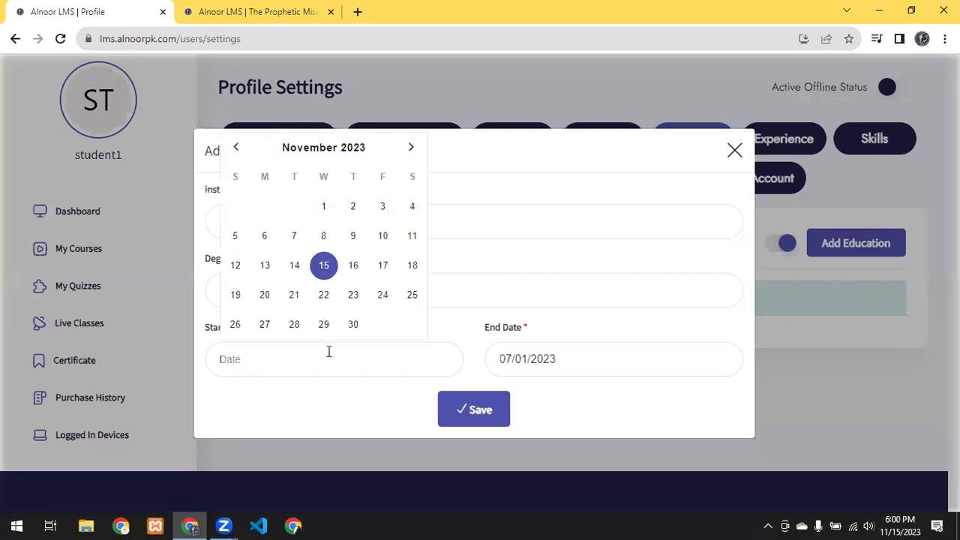
pyautogui.click(294, 150)
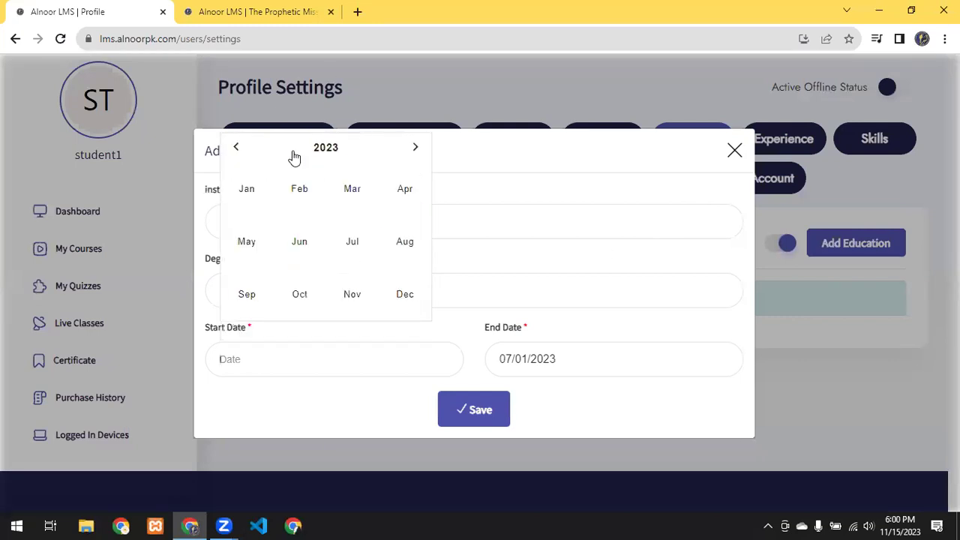
pyautogui.click(236, 148)
pyautogui.click(236, 148)
pyautogui.click(236, 148)
pyautogui.click(352, 243)
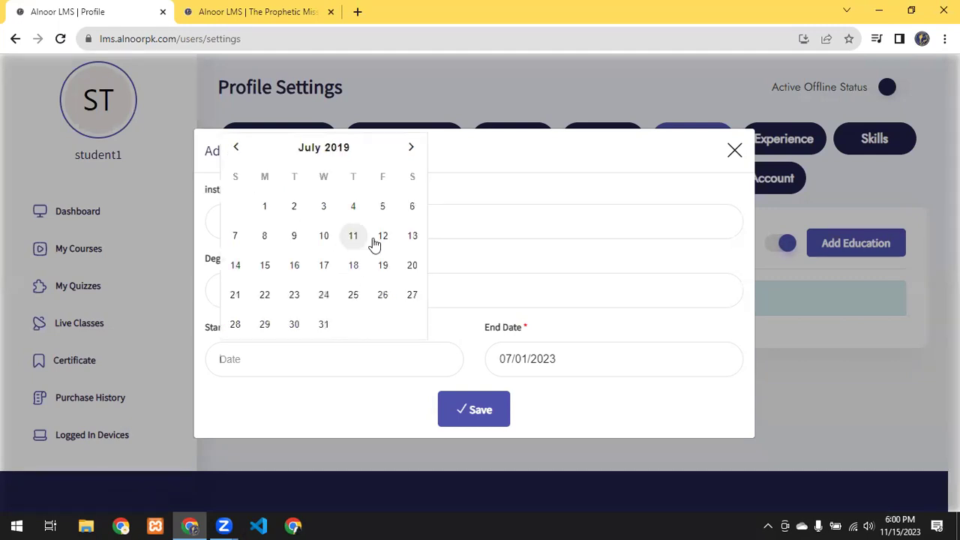
pyautogui.click(269, 209)
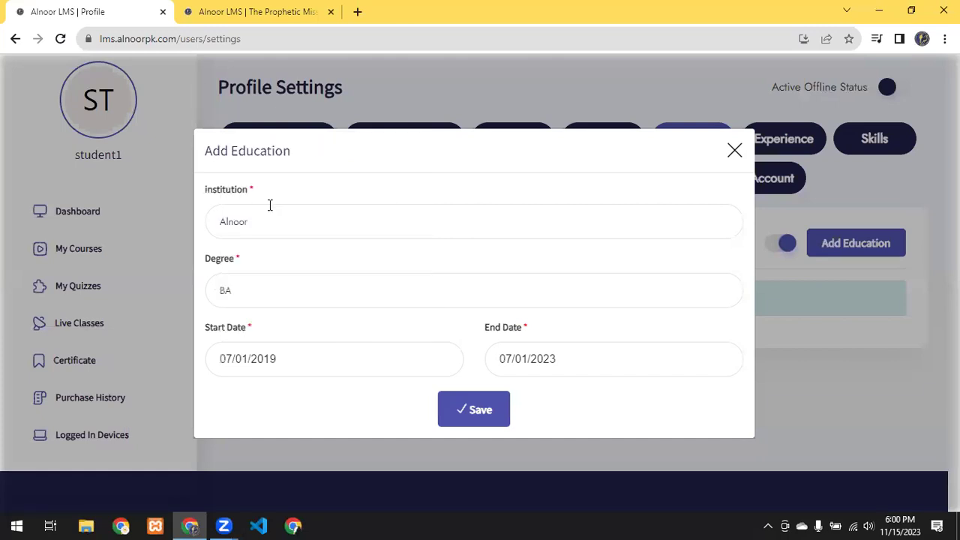
pyautogui.click(499, 414)
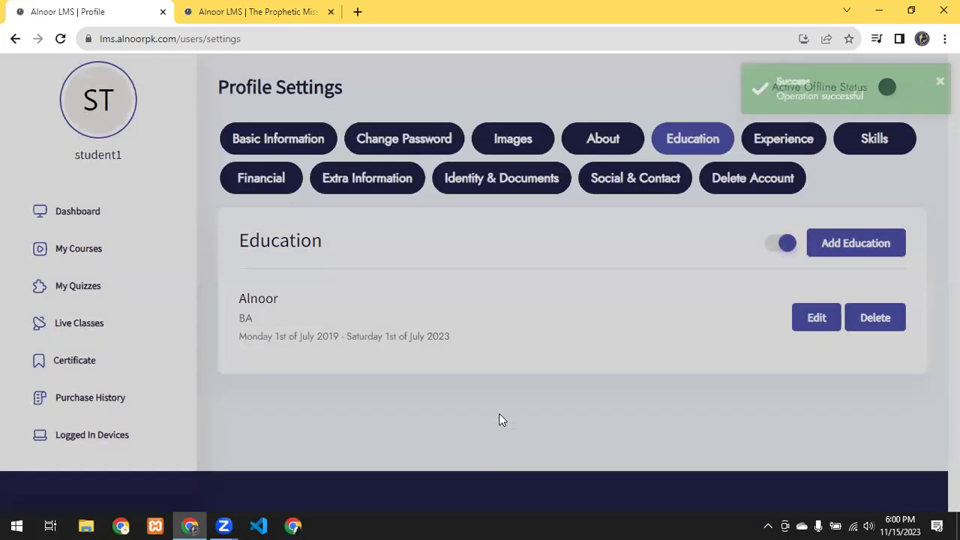
# Step: Close a second, blank Add Education form unsaved and move to the Experience section
pyautogui.click(840, 248)
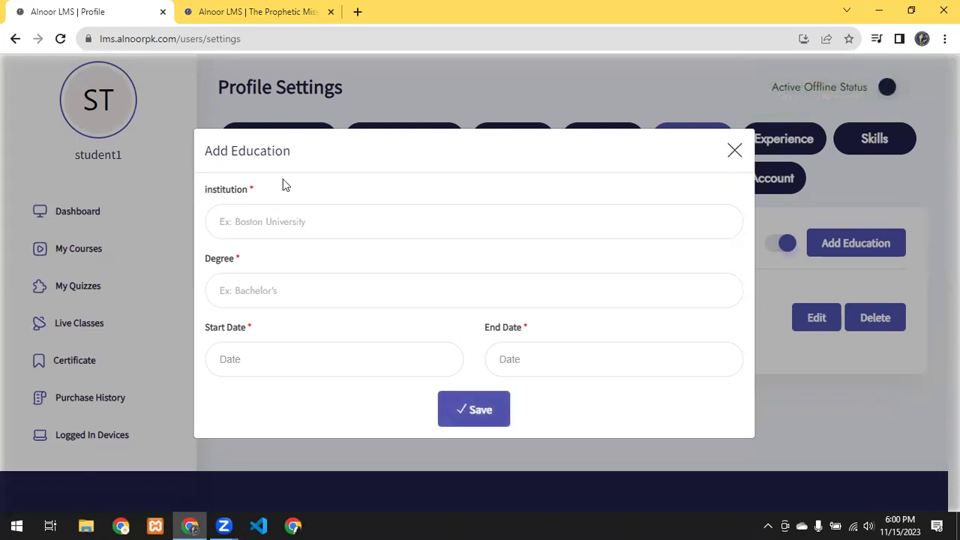
pyautogui.click(283, 219)
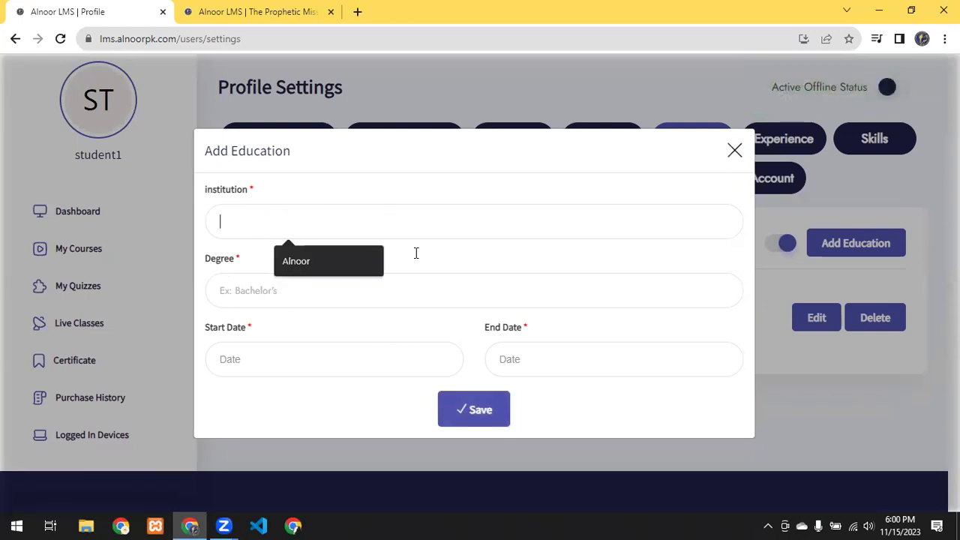
pyautogui.click(736, 152)
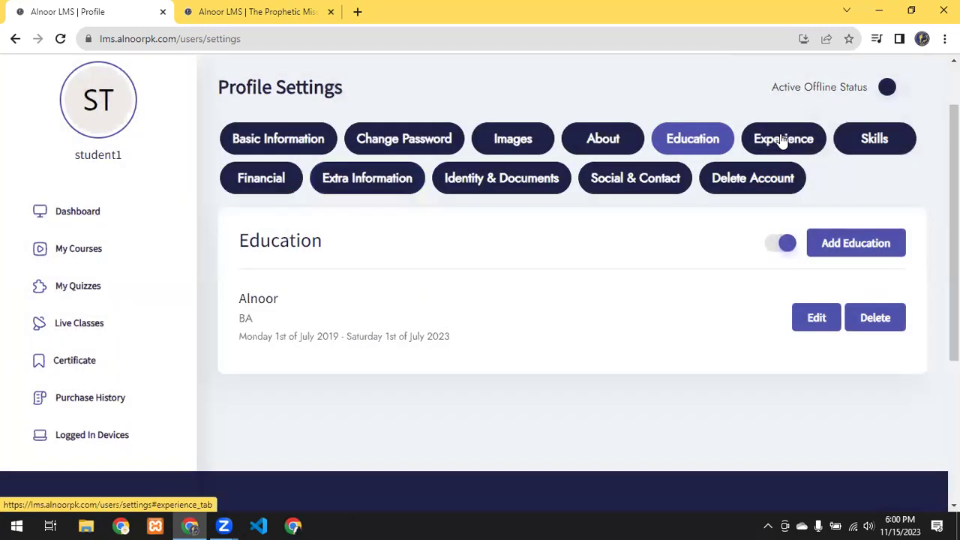
pyautogui.click(782, 141)
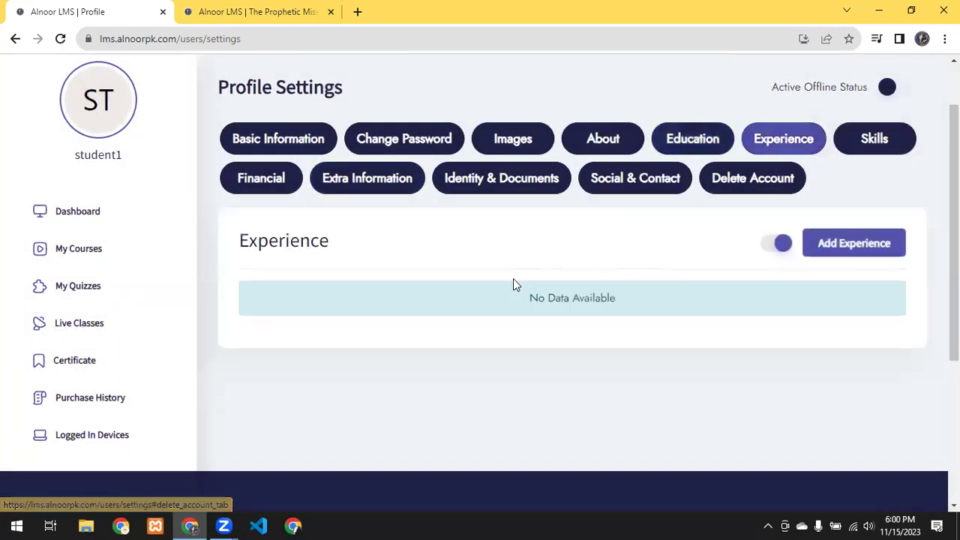
# Step: Close an empty Add Experience form unsaved, then bring up the Add/Update skills form
pyautogui.click(877, 245)
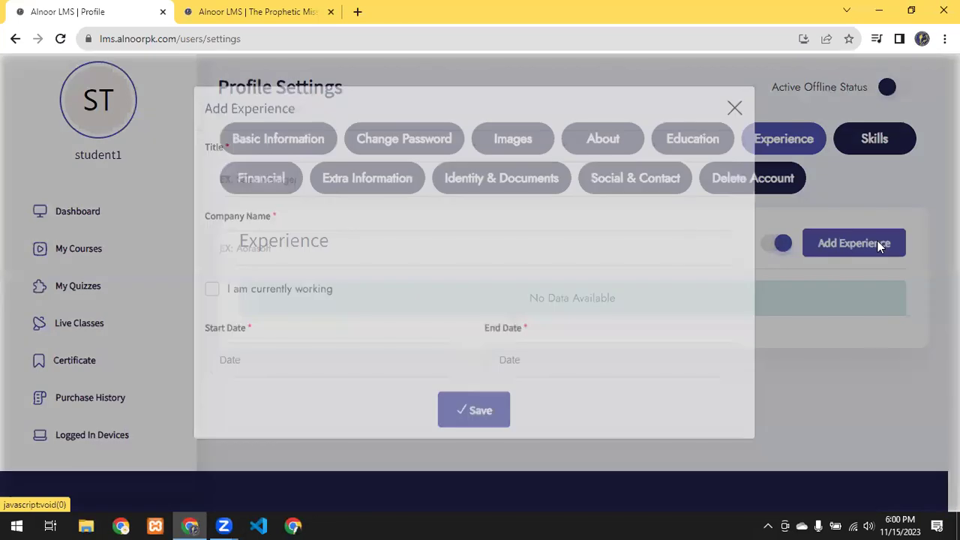
pyautogui.click(321, 201)
pyautogui.click(304, 277)
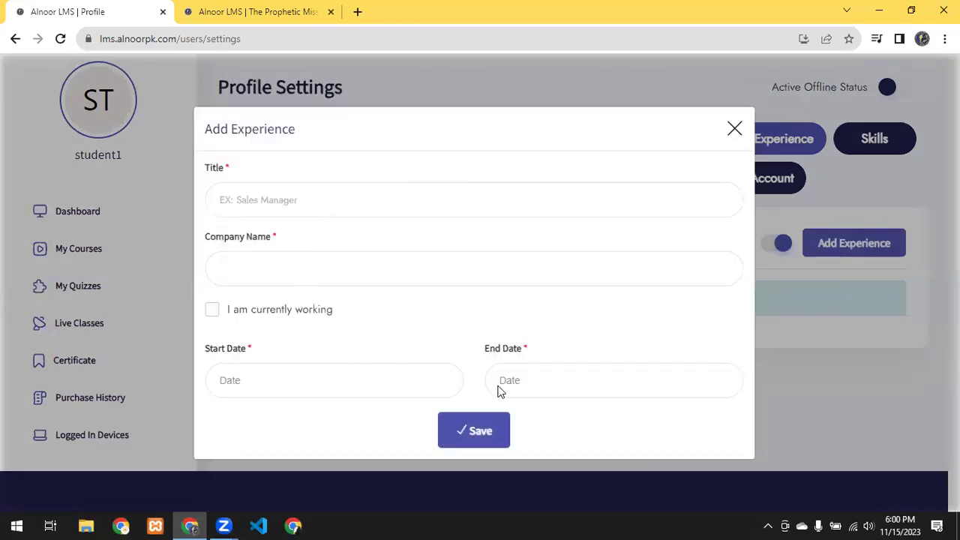
pyautogui.click(735, 132)
pyautogui.click(863, 141)
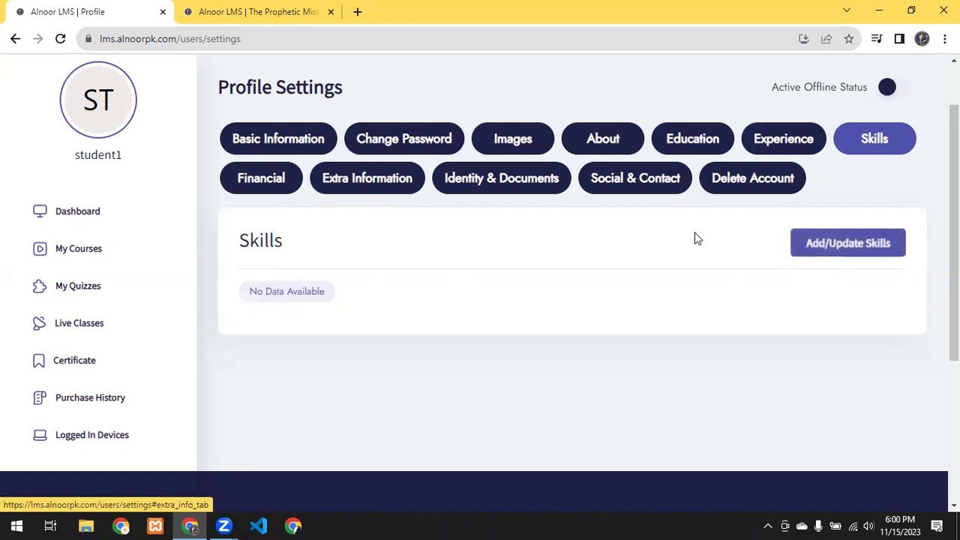
pyautogui.click(824, 248)
# Step: Add skill tags 'graphic designer' and 'web develpoer' and save them
pyautogui.click(319, 280)
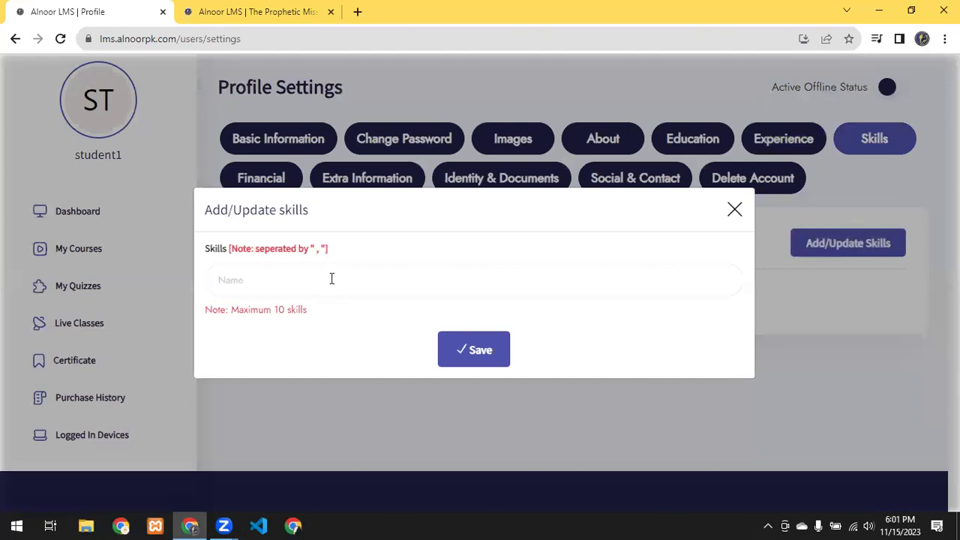
pyautogui.write('graphic designer')
pyautogui.press('Return')
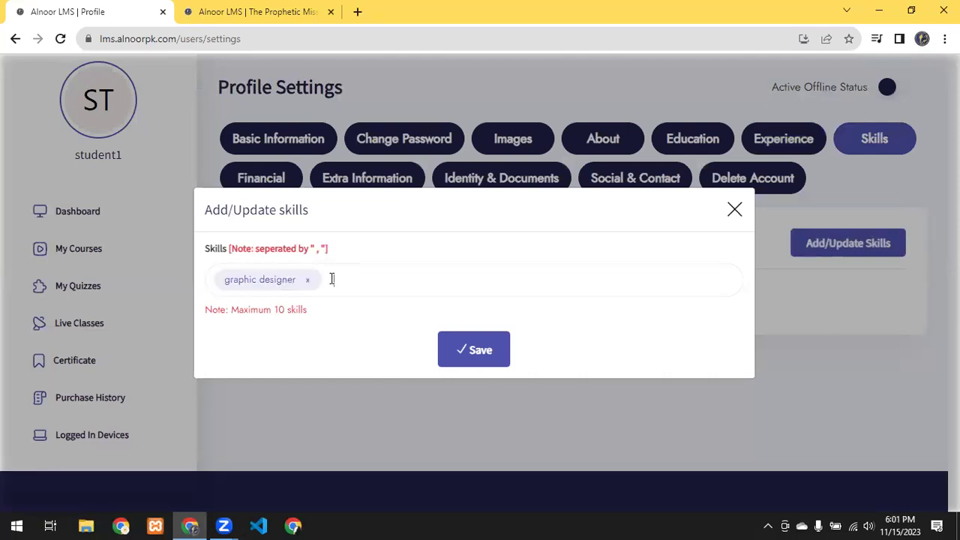
pyautogui.write('web develpoer')
pyautogui.press('Return')
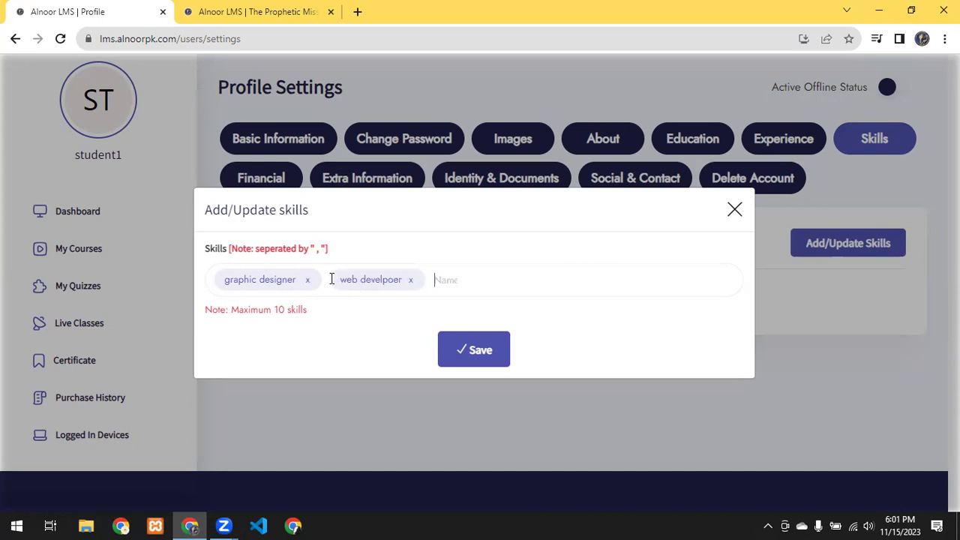
pyautogui.click(464, 363)
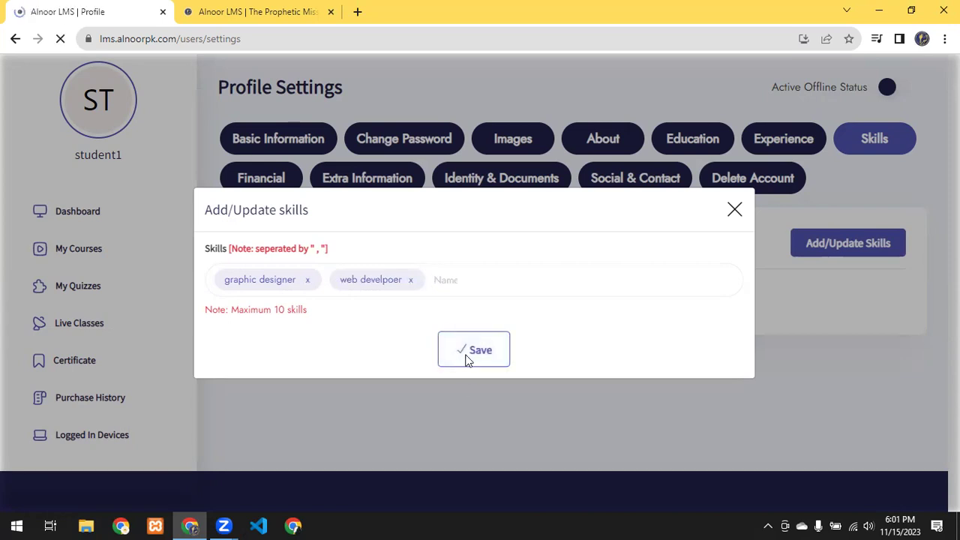
pyautogui.scroll(-1, 725, 330)
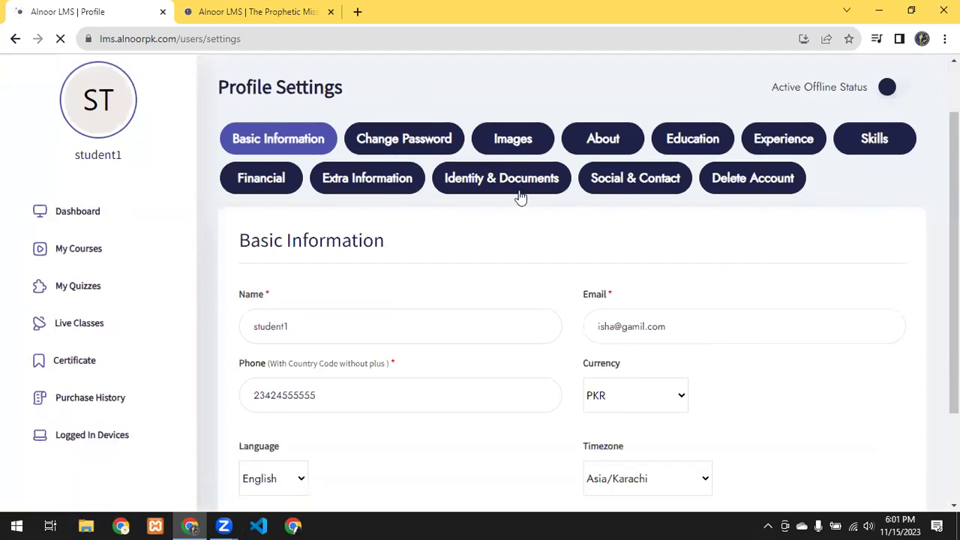
pyautogui.click(521, 197)
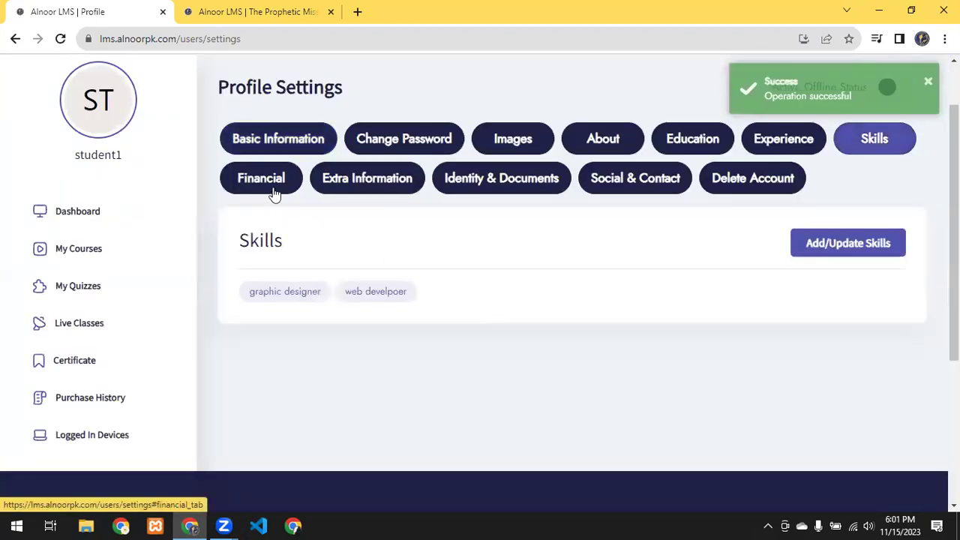
# Step: Return to Skills via Financial to confirm both saved tags, briefly visiting the course tab
pyautogui.click(274, 193)
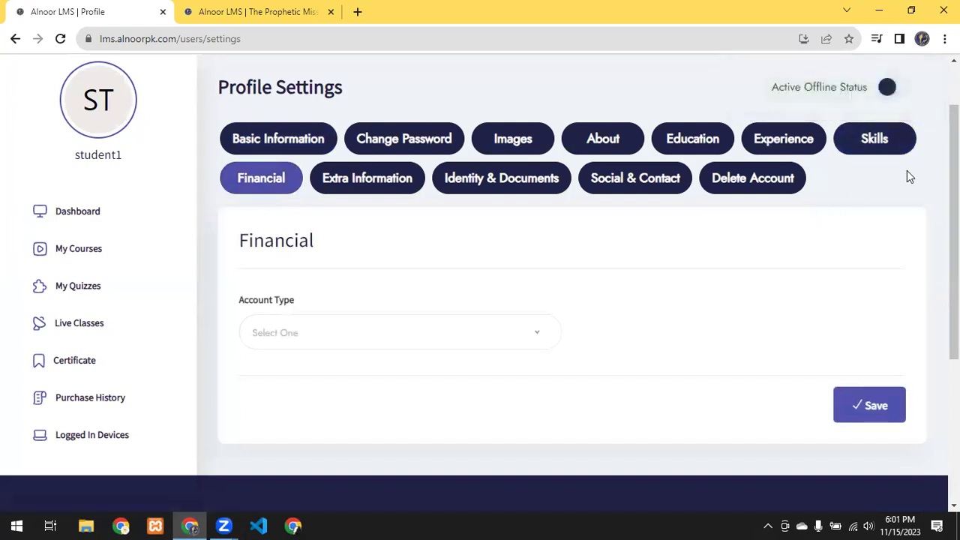
pyautogui.click(869, 145)
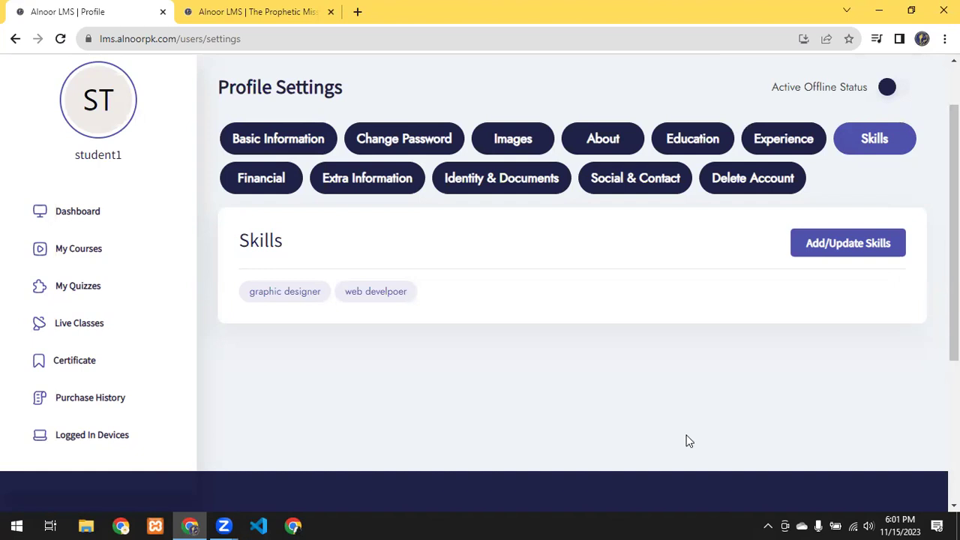
pyautogui.click(218, 11)
pyautogui.click(82, 12)
# Step: In Extra Information, keep gender Female and pick the 12th as the birth day
pyautogui.click(336, 182)
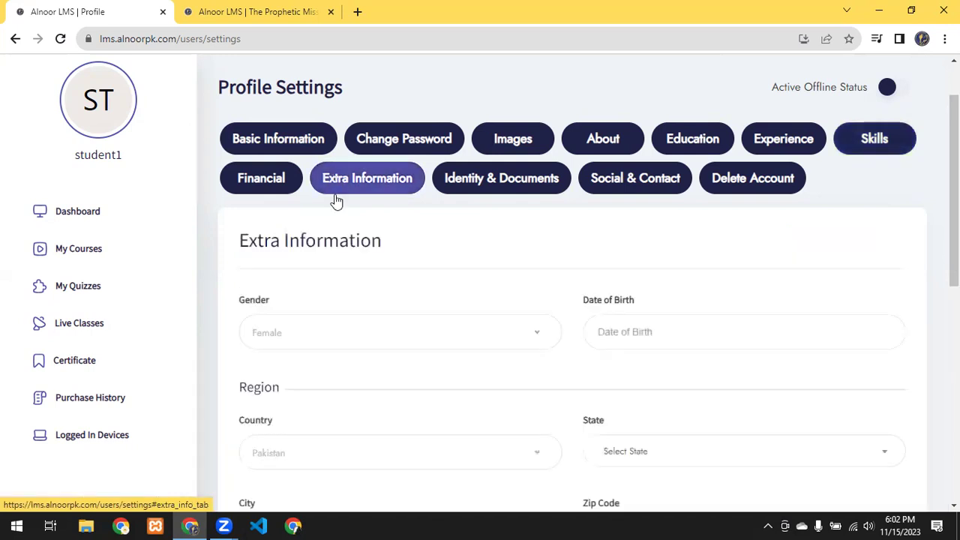
pyautogui.click(359, 338)
pyautogui.click(371, 330)
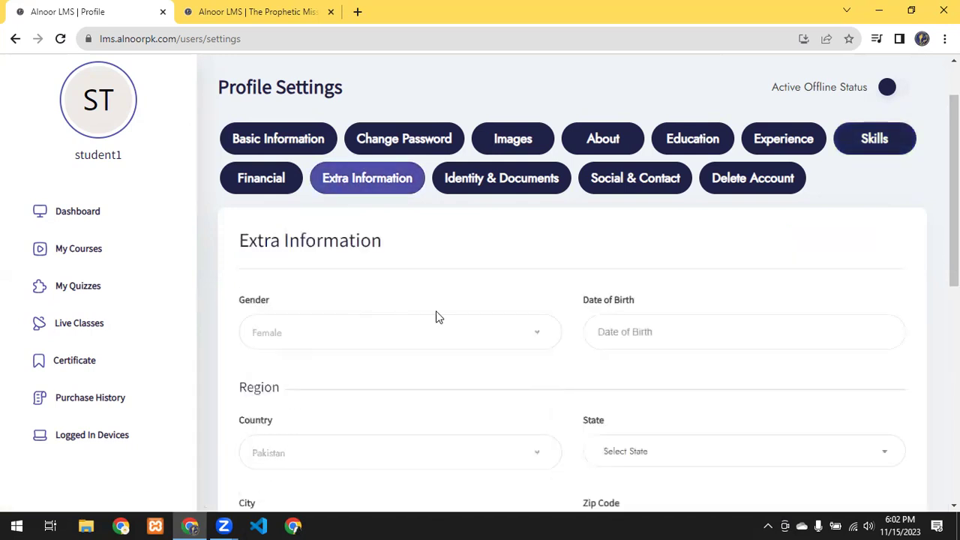
pyautogui.click(625, 335)
pyautogui.click(614, 238)
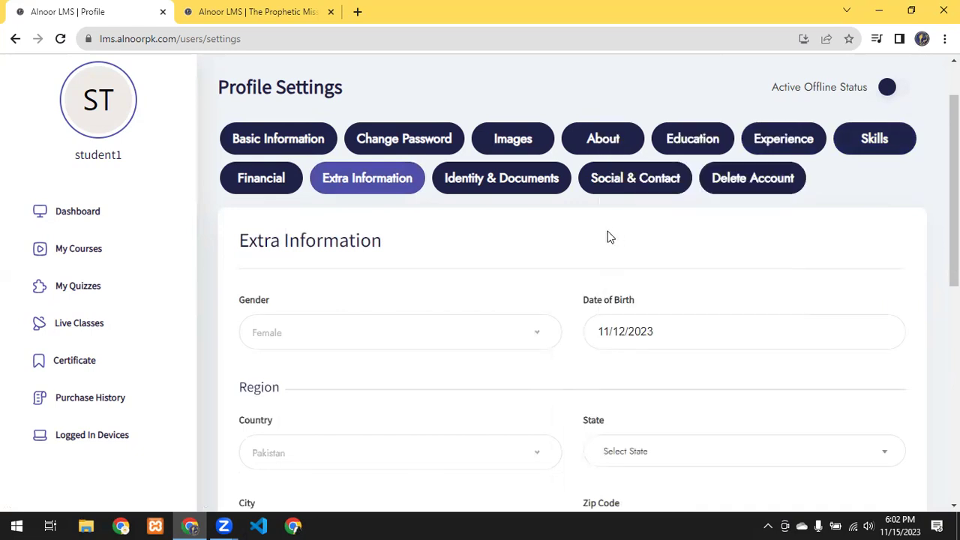
# Step: Change the date of birth's year to 2010, giving 11/12/2010
pyautogui.click(693, 333)
pyautogui.click(634, 123)
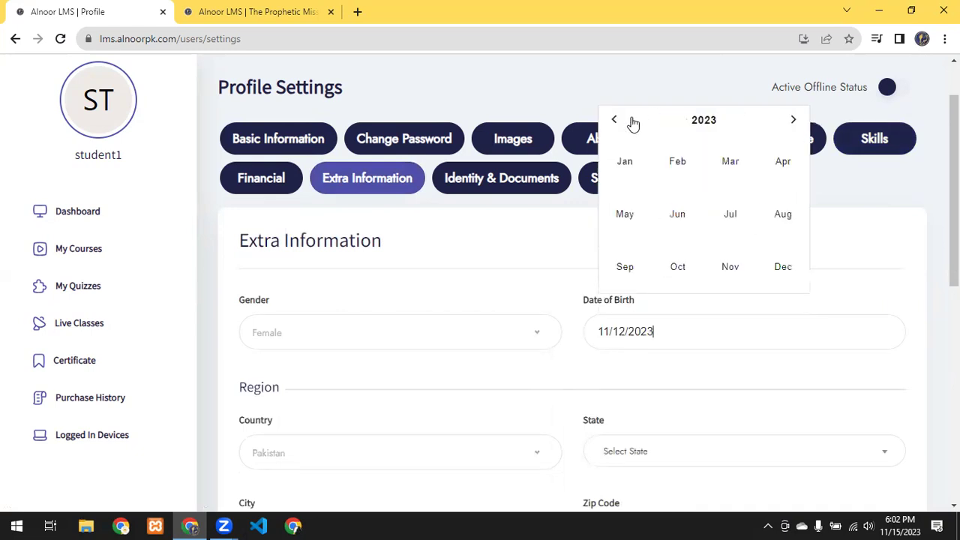
pyautogui.doubleClick(616, 126)
pyautogui.tripleClick(616, 124)
pyautogui.click(661, 358)
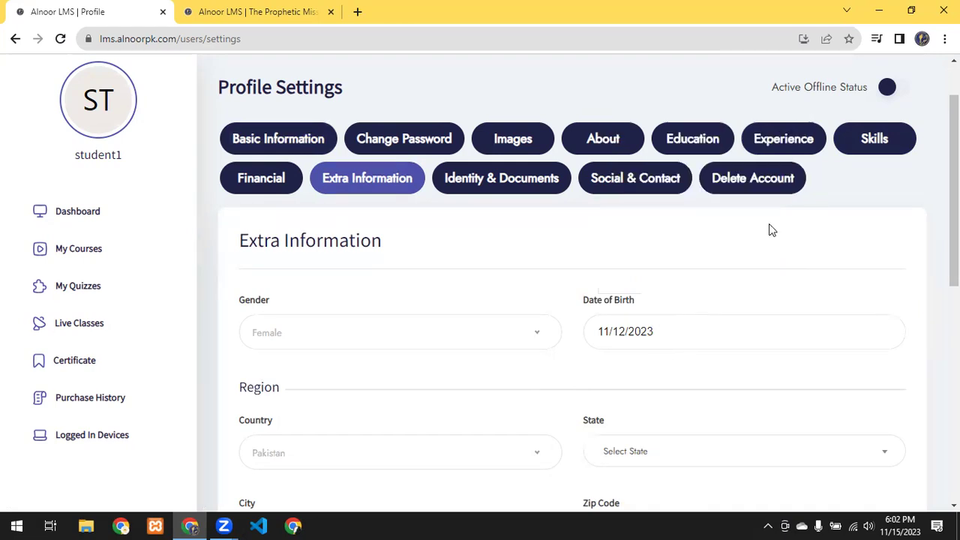
pyautogui.click(676, 330)
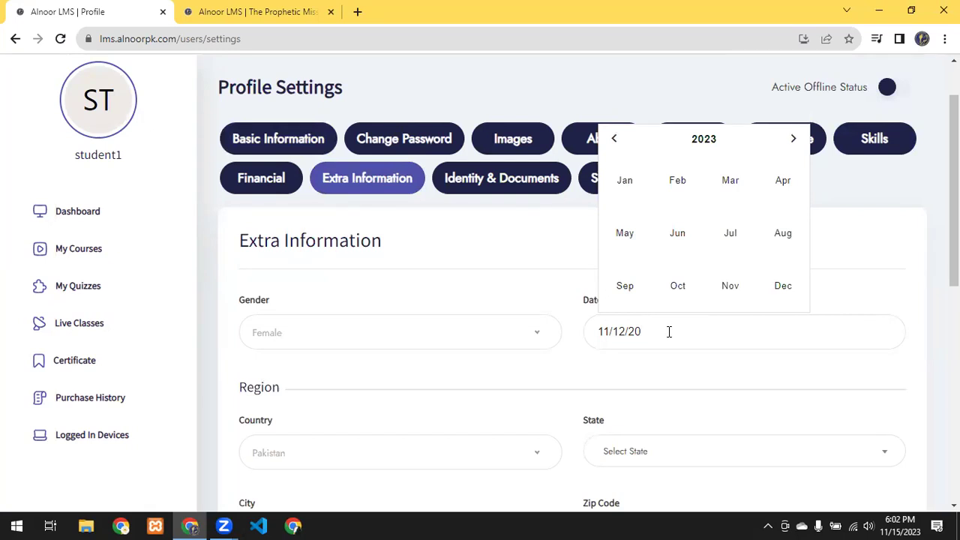
pyautogui.click(530, 285)
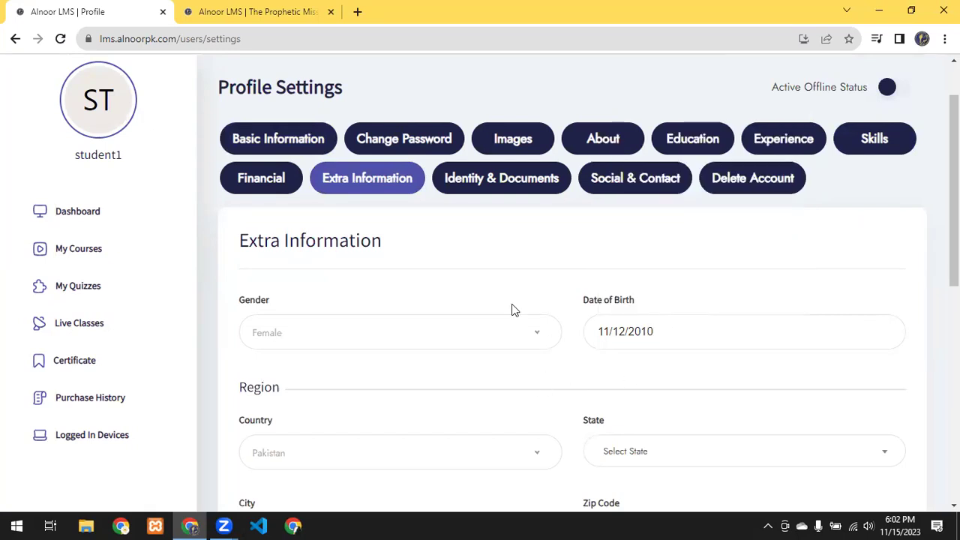
pyautogui.scroll(-1, 300, 320)
# Step: Set the region to country Pakistan, state Punjab, city Lahore
pyautogui.click(308, 388)
pyautogui.click(713, 357)
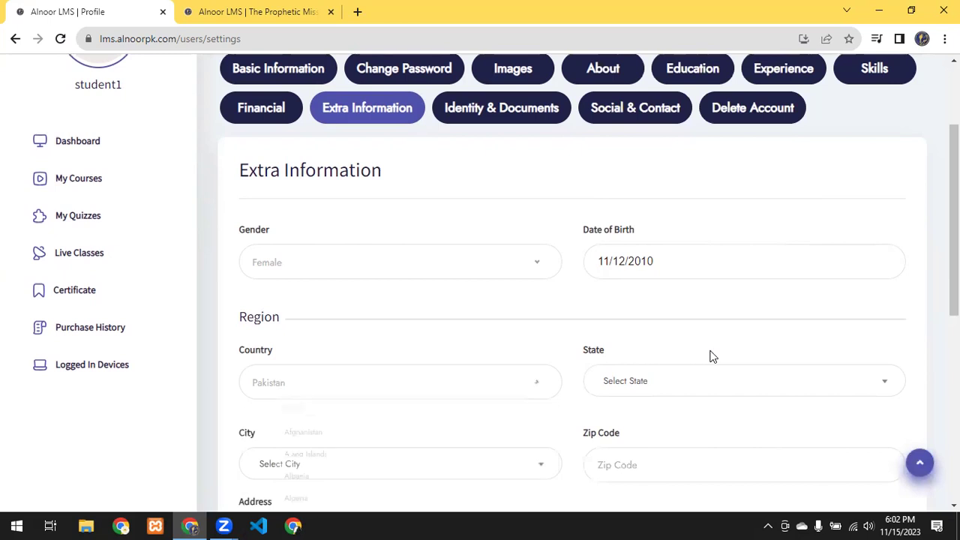
pyautogui.scroll(-1, 713, 356)
pyautogui.click(671, 302)
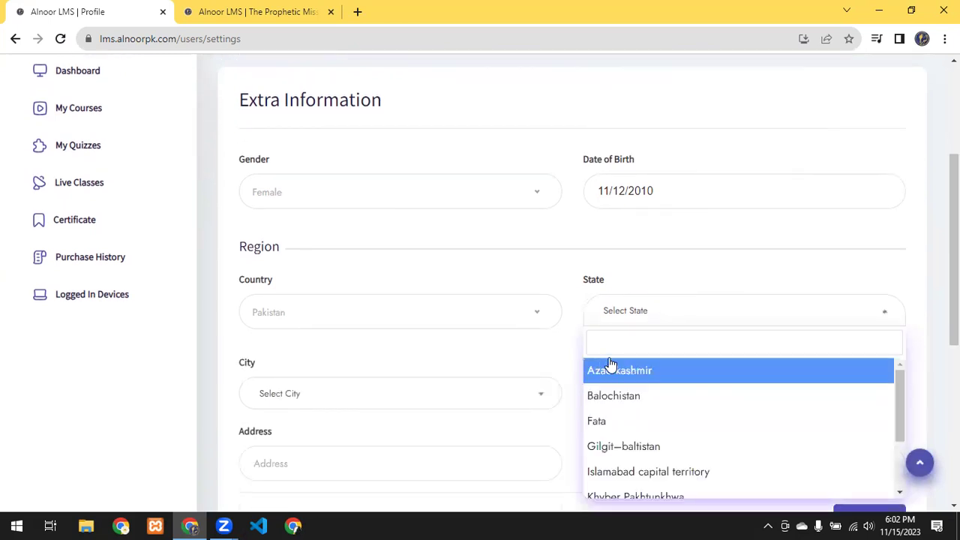
pyautogui.scroll(-1, 635, 347)
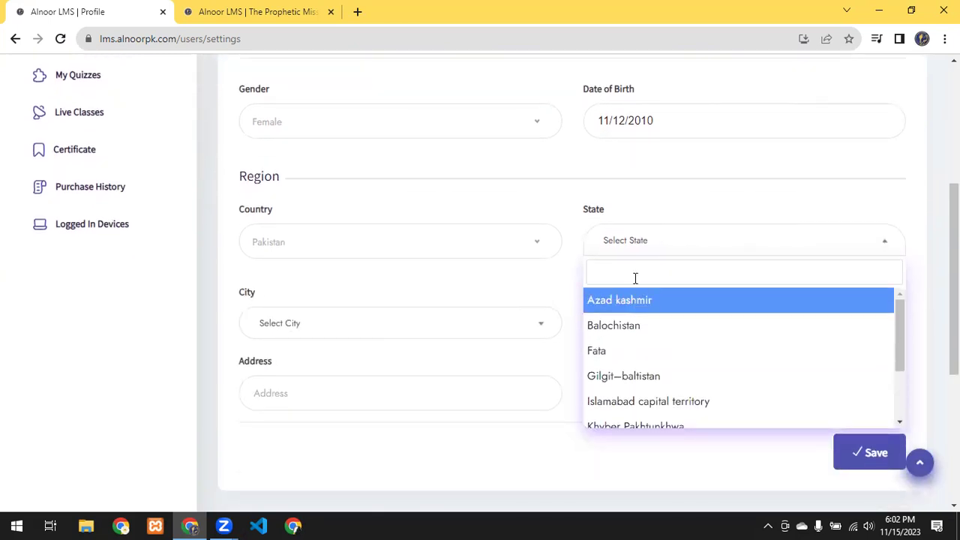
pyautogui.write('punj')
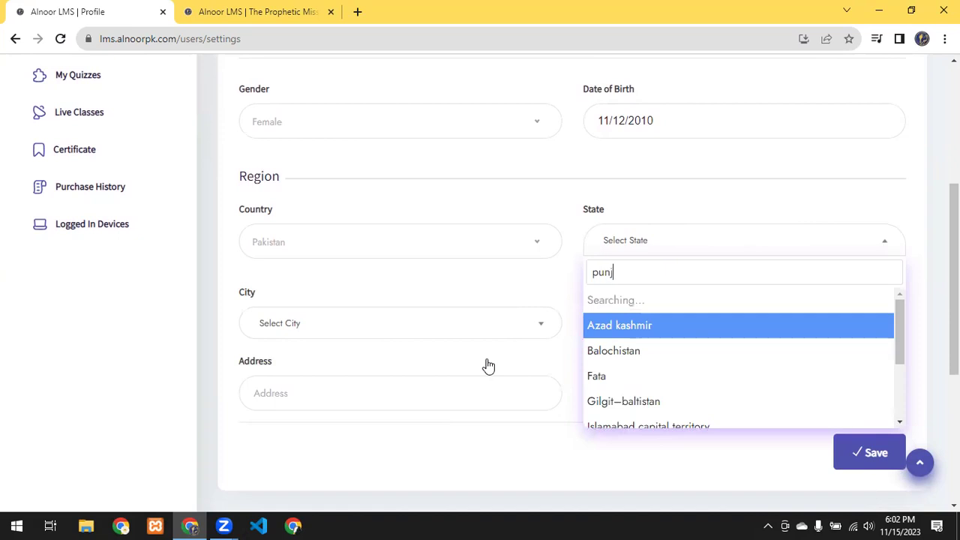
pyautogui.press('Return')
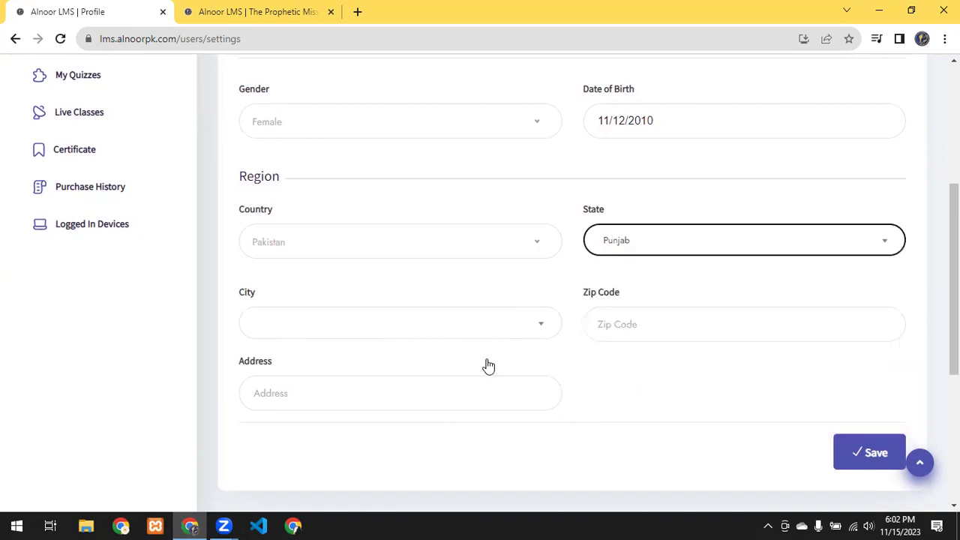
pyautogui.click(350, 318)
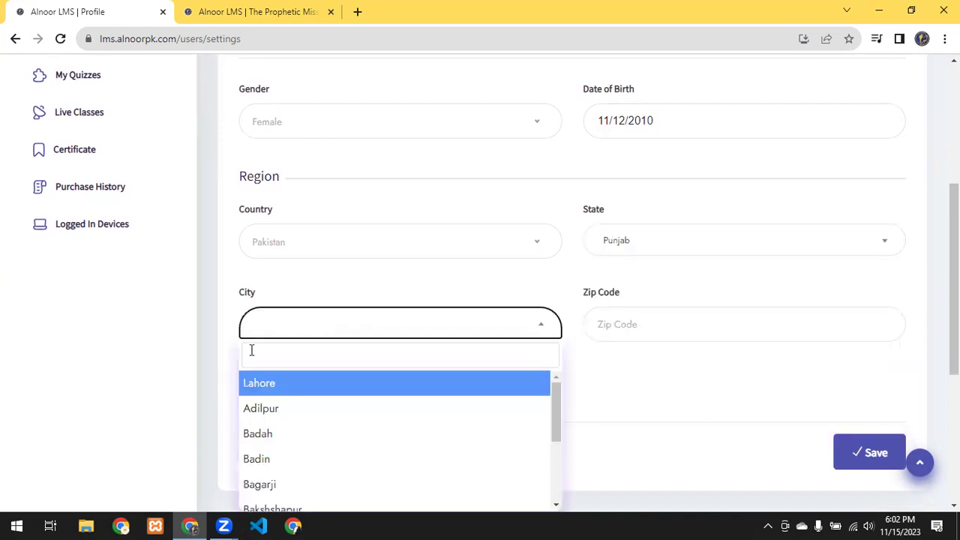
pyautogui.press('Return')
# Step: Autofill zip code 54900 and the street address, save, and dismiss the browser's address prompt
pyautogui.click(644, 323)
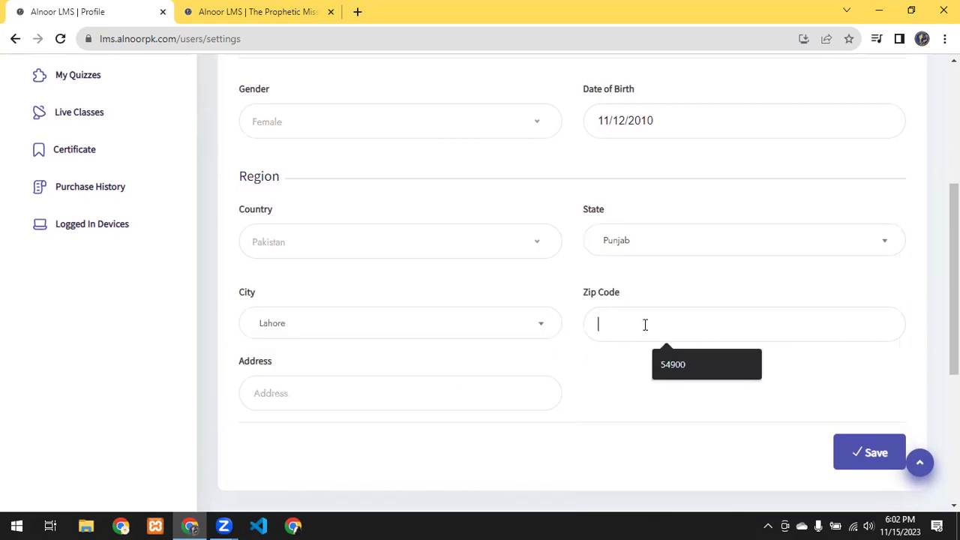
pyautogui.click(665, 357)
pyautogui.scroll(-1, 397, 367)
pyautogui.click(376, 333)
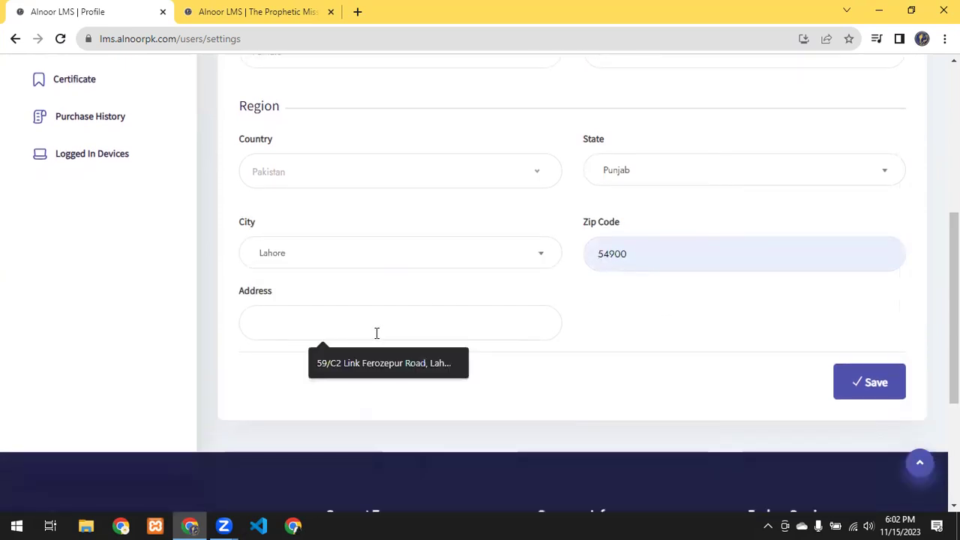
pyautogui.click(339, 363)
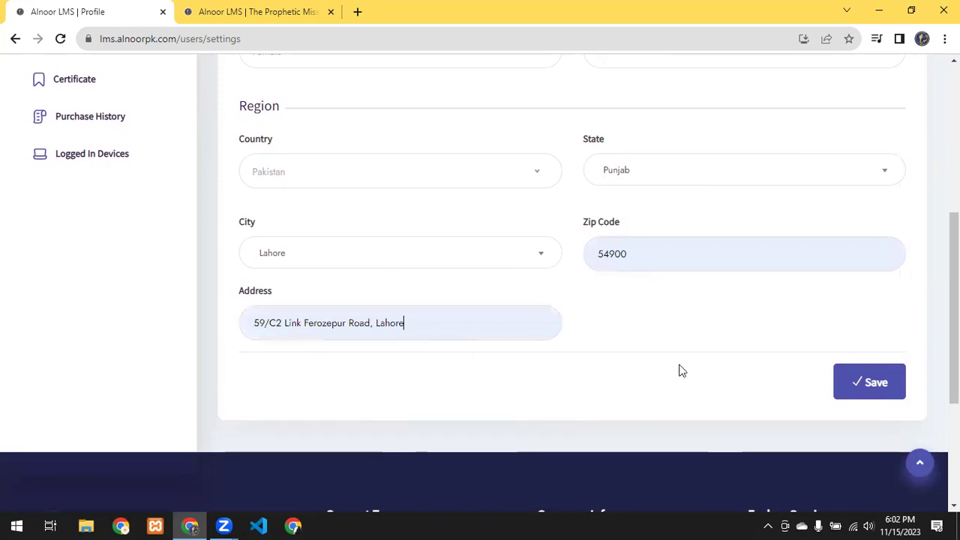
pyautogui.click(881, 396)
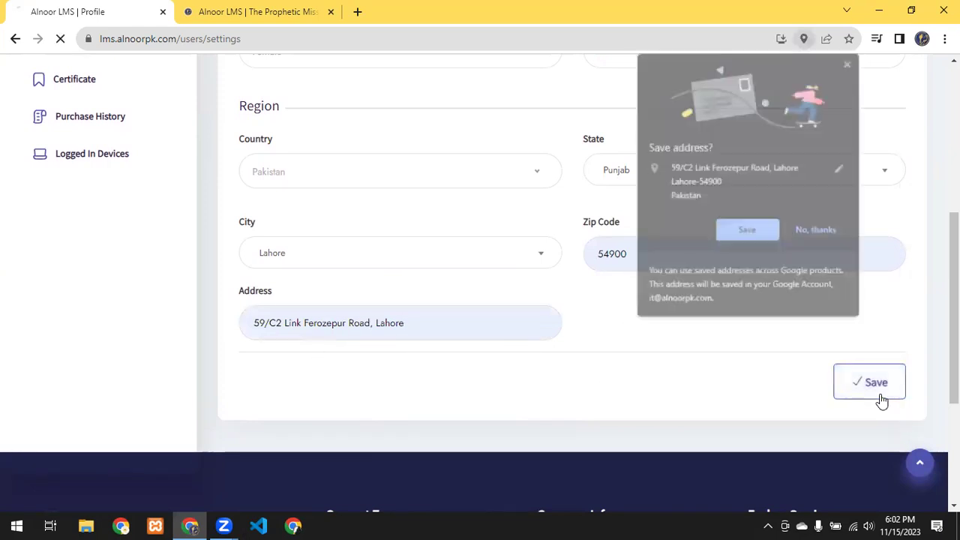
pyautogui.click(847, 63)
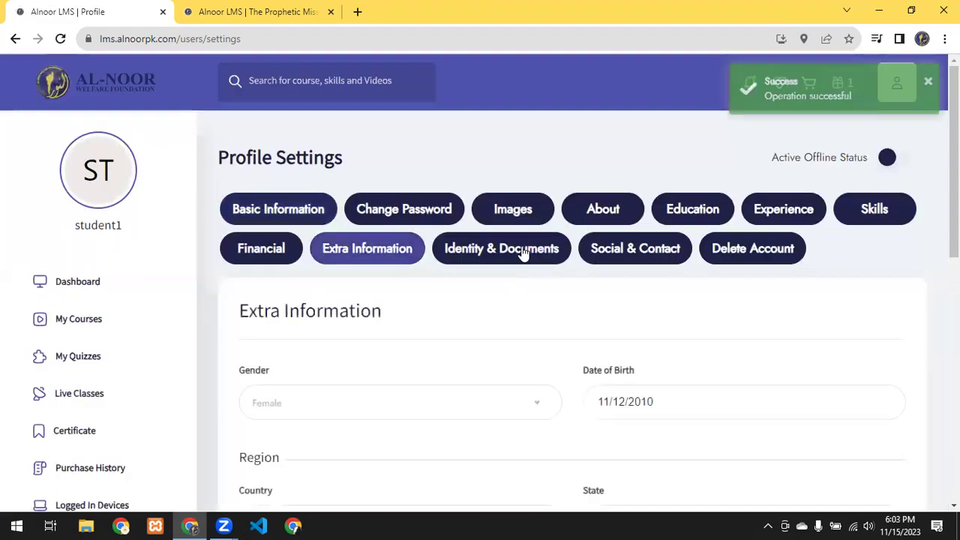
# Step: Review the Identity & Documents fields, highlighting the NID and Passport labels, then open Social & Contact
pyautogui.click(528, 251)
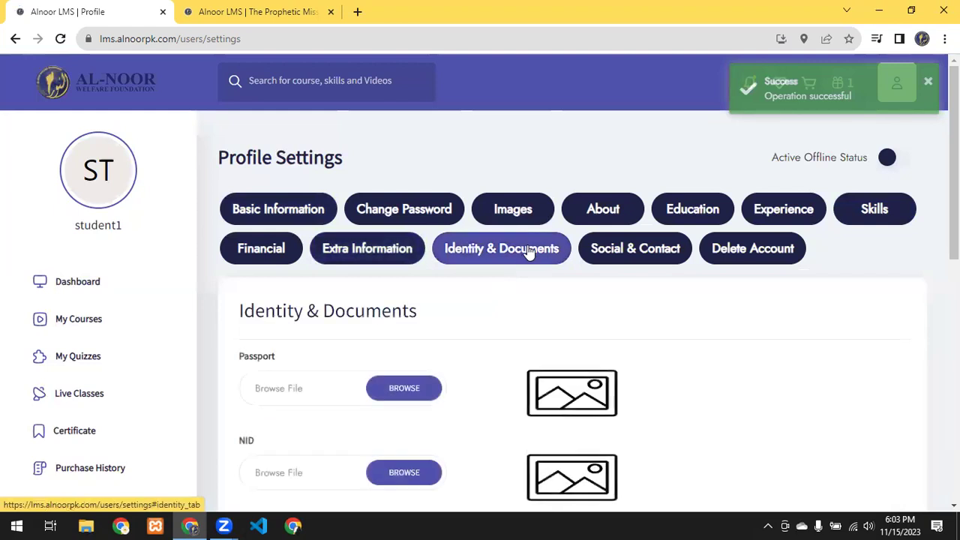
pyautogui.scroll(-2, 360, 275)
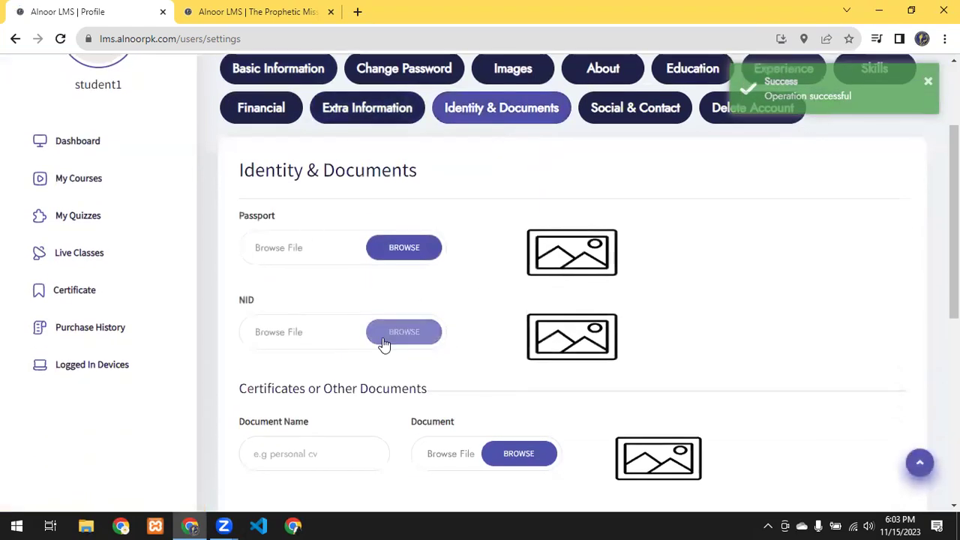
pyautogui.scroll(-1, 468, 367)
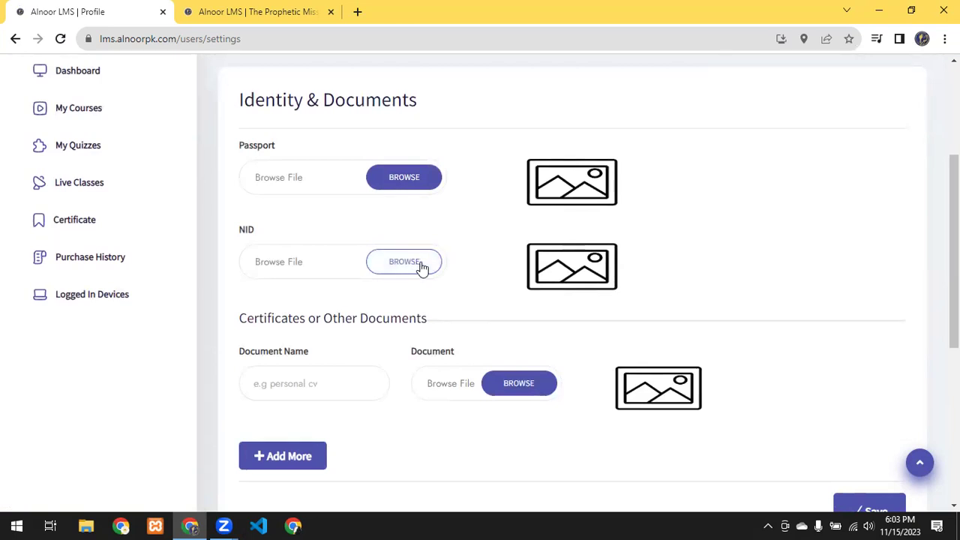
pyautogui.moveTo(258, 234); pyautogui.dragTo(237, 233)
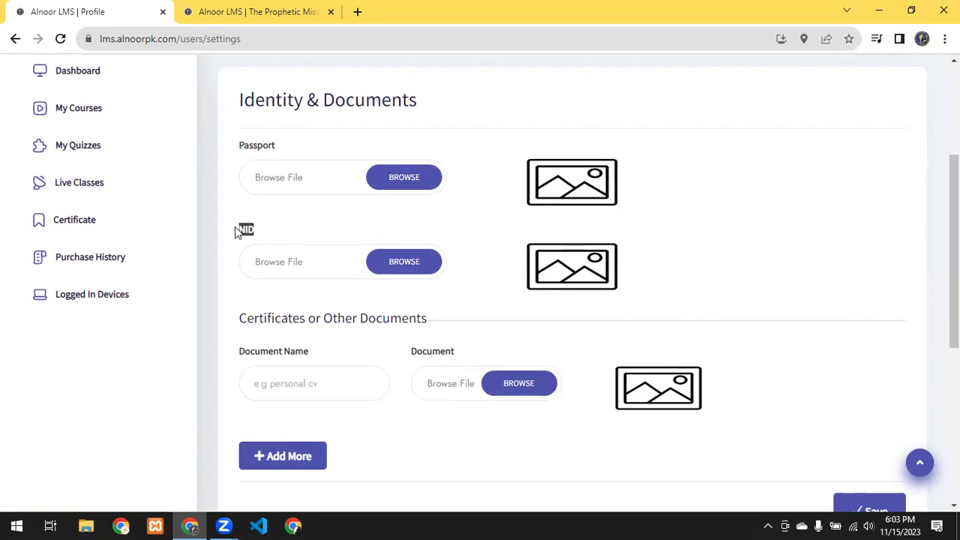
pyautogui.moveTo(281, 157); pyautogui.dragTo(238, 150)
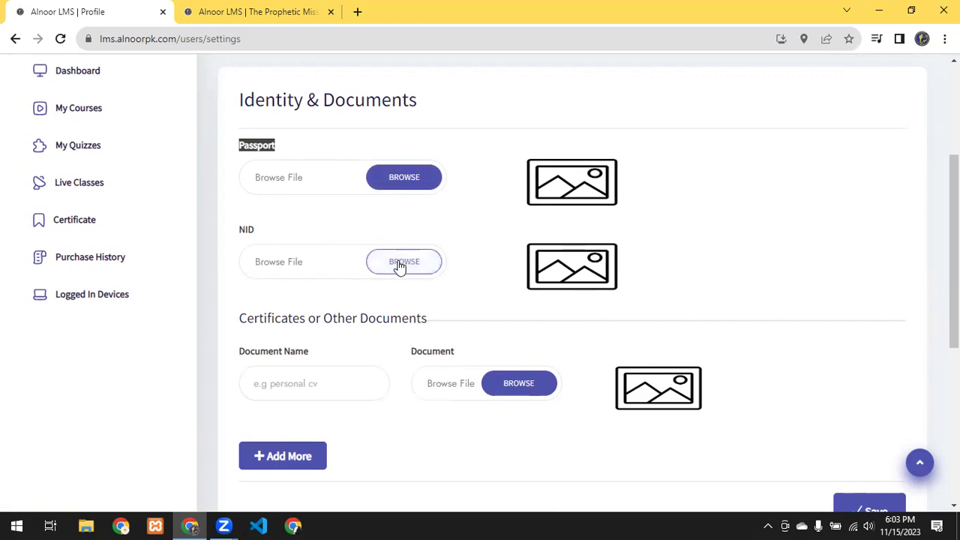
pyautogui.scroll(-2, 401, 271)
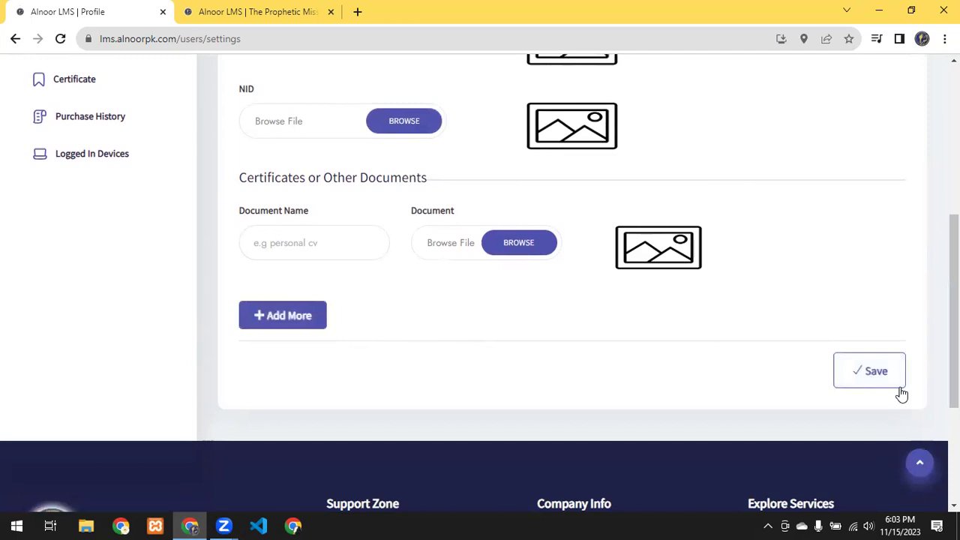
pyautogui.scroll(3, 600, 343)
pyautogui.click(635, 121)
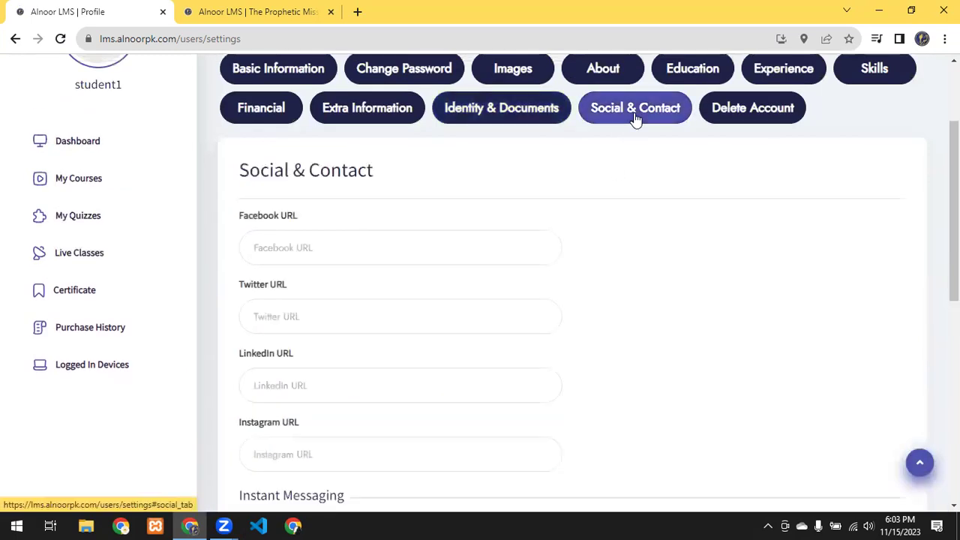
pyautogui.scroll(1, 368, 257)
pyautogui.scroll(-2, 368, 255)
pyautogui.scroll(-1, 420, 230)
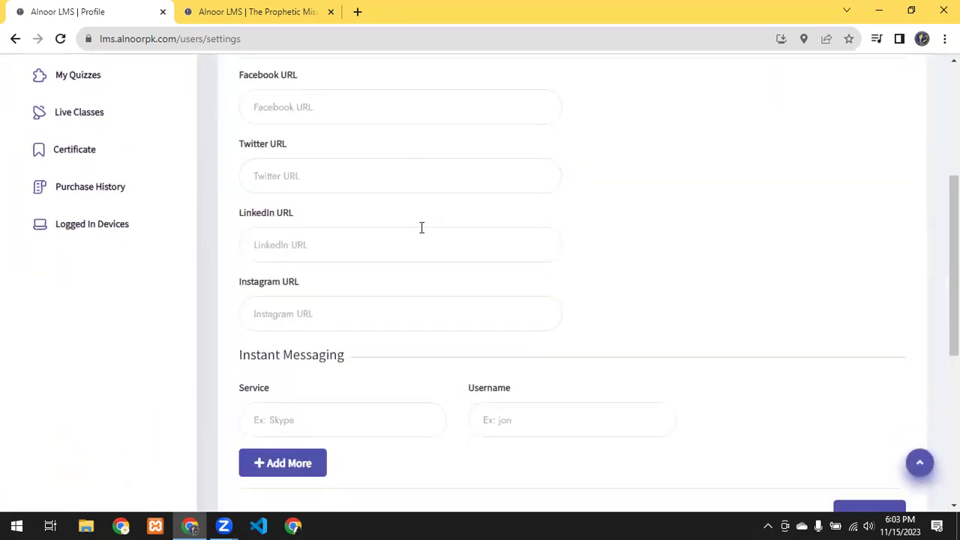
pyautogui.scroll(-1, 389, 276)
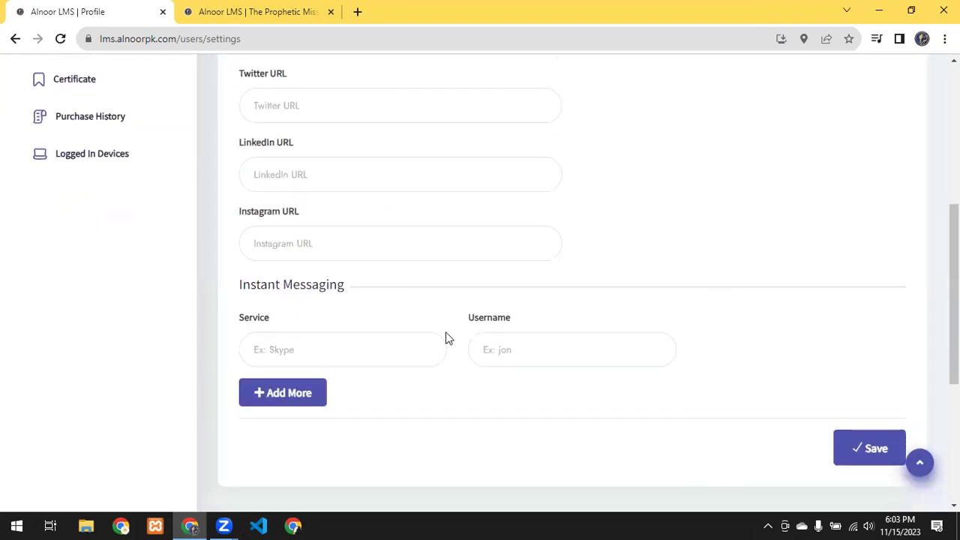
pyautogui.scroll(1, 447, 338)
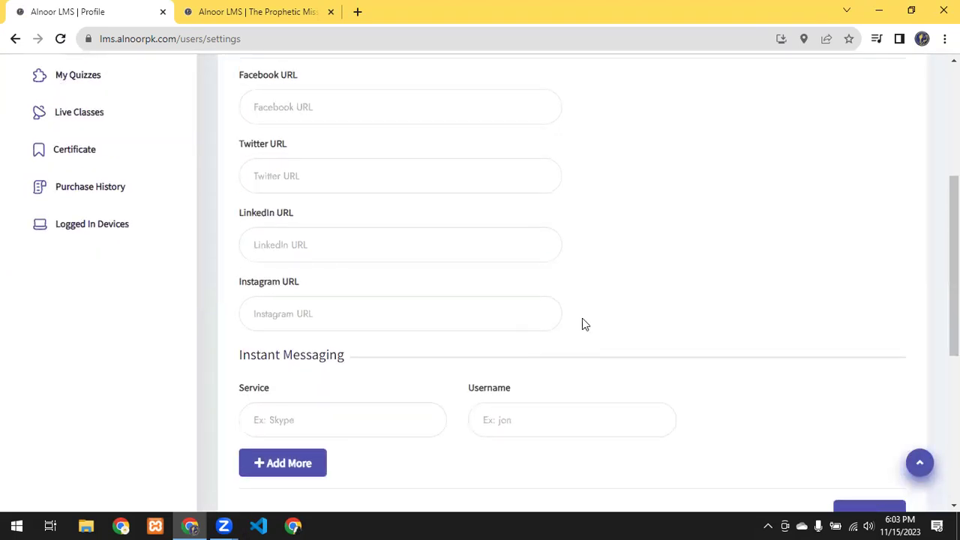
pyautogui.scroll(4, 669, 273)
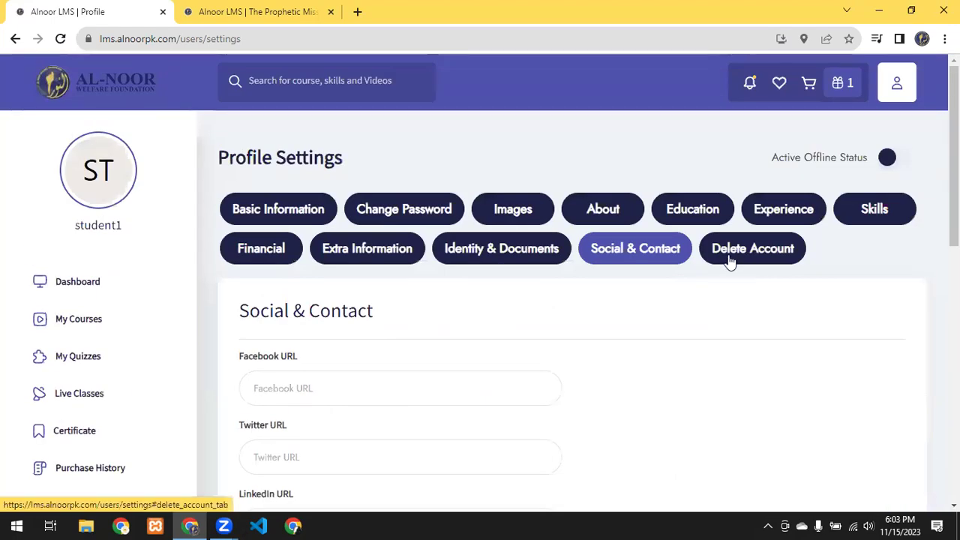
pyautogui.scroll(-1, 638, 272)
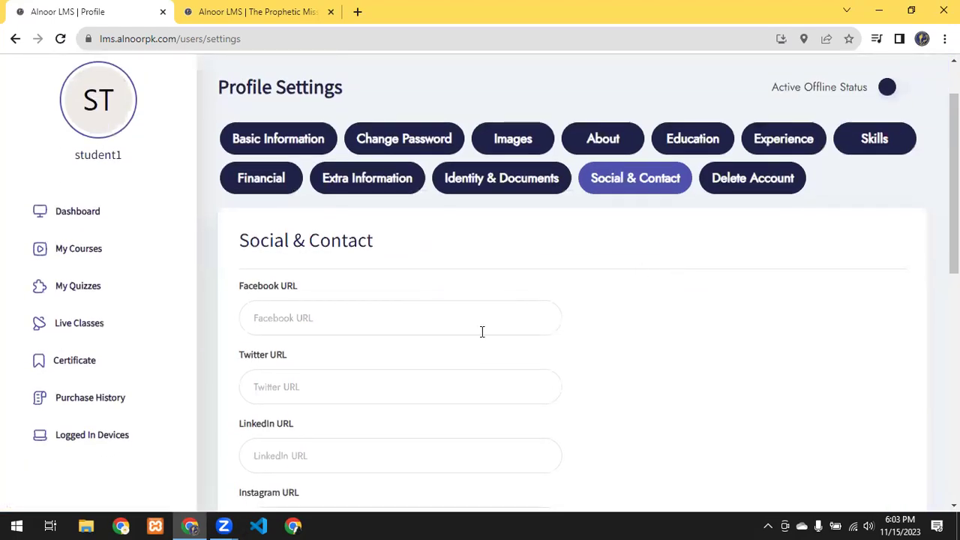
# Step: In the second tab, browse the Courses listing (1 course found) and open The Prophetic Mission Course
pyautogui.click(255, 9)
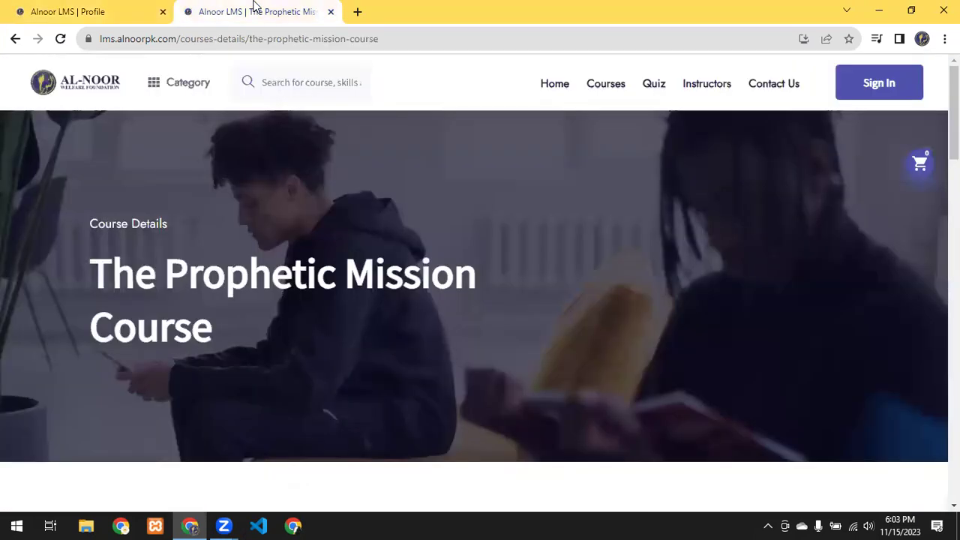
pyautogui.click(622, 90)
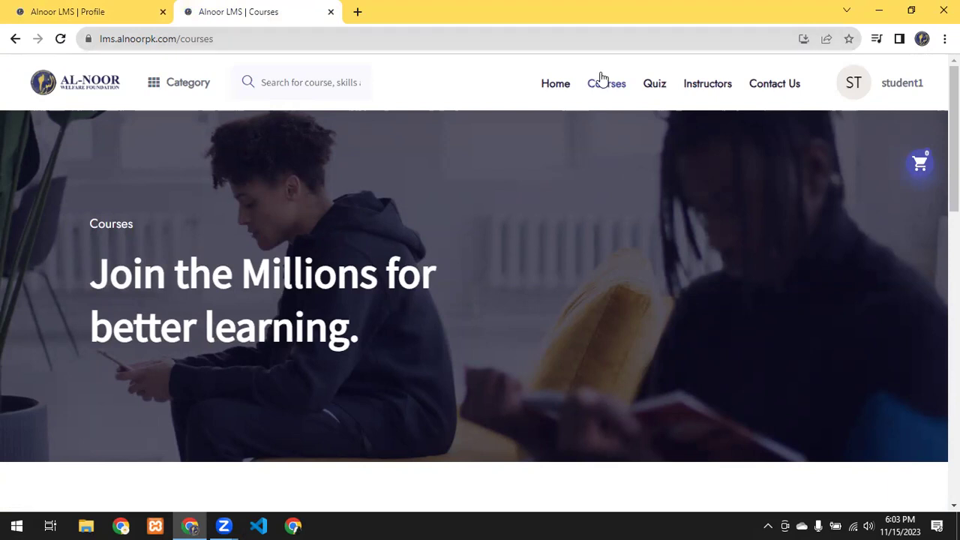
pyautogui.scroll(-6, 489, 325)
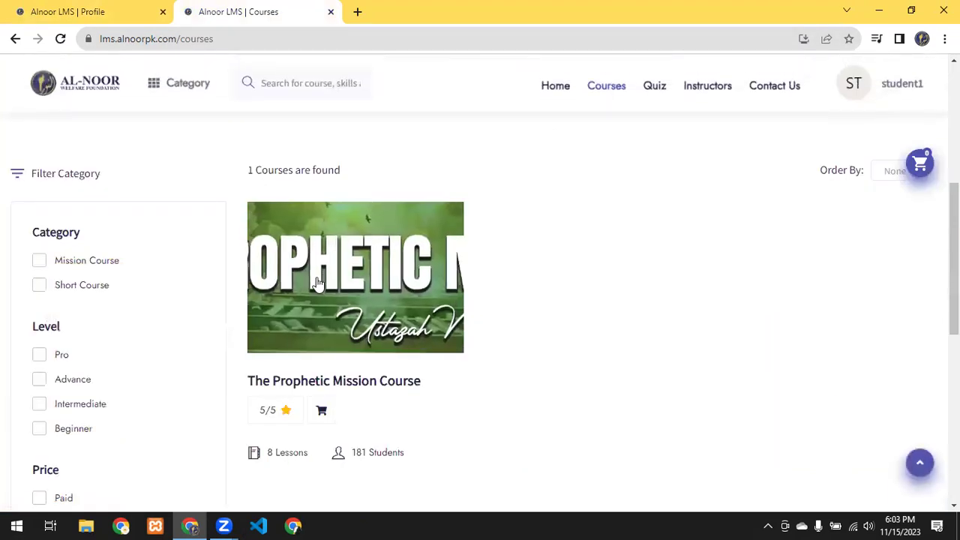
pyautogui.scroll(-1, 615, 317)
pyautogui.scroll(2, 637, 292)
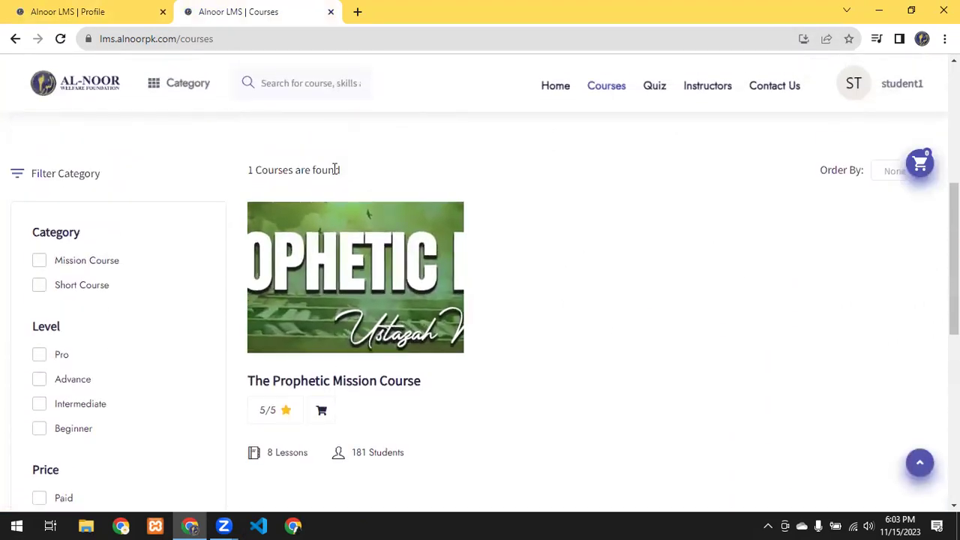
pyautogui.tripleClick(291, 169)
pyautogui.scroll(-1, 339, 341)
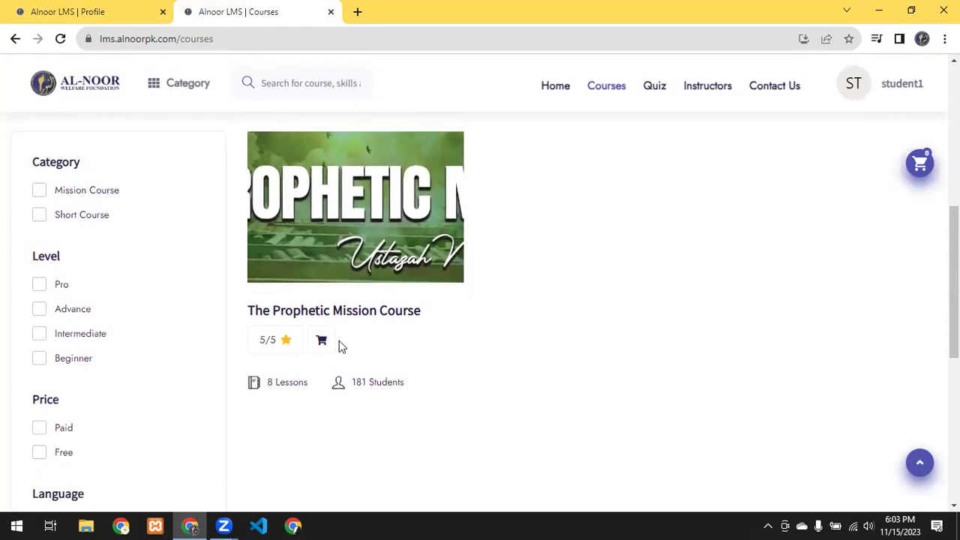
pyautogui.click(381, 264)
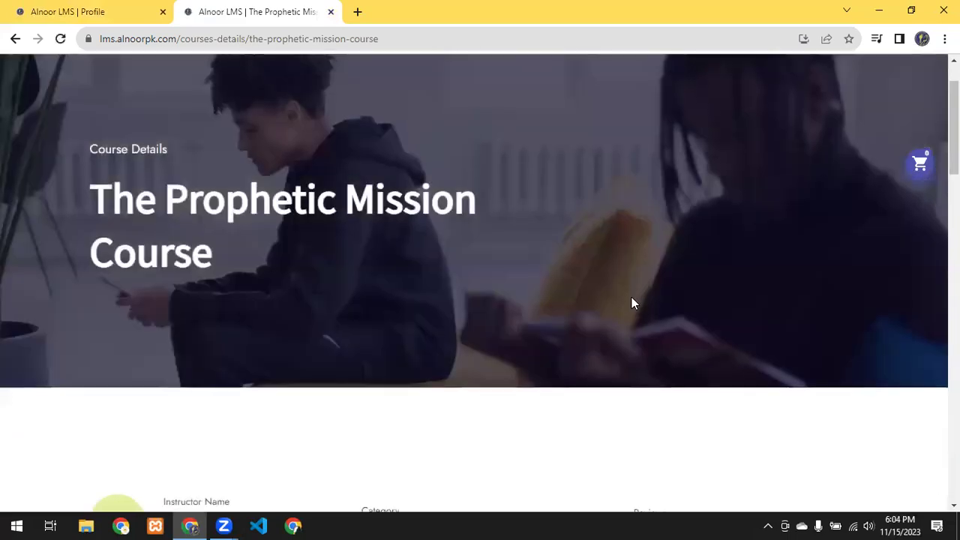
# Step: Highlight the course instructor's name and the Mission Course category on the course page
pyautogui.scroll(-5, 525, 296)
pyautogui.scroll(-2, 393, 291)
pyautogui.scroll(2, 338, 263)
pyautogui.moveTo(163, 167); pyautogui.dragTo(261, 200)
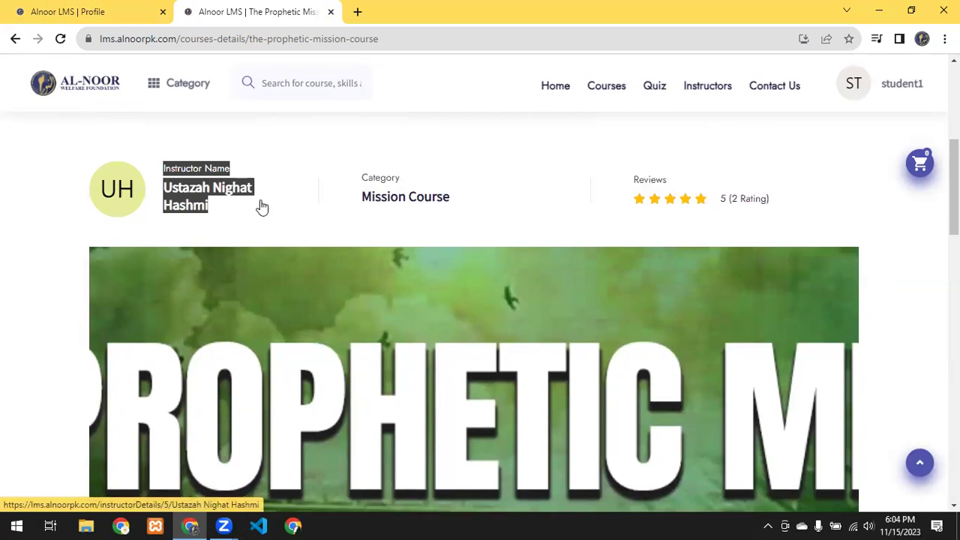
pyautogui.moveTo(361, 178); pyautogui.dragTo(444, 197)
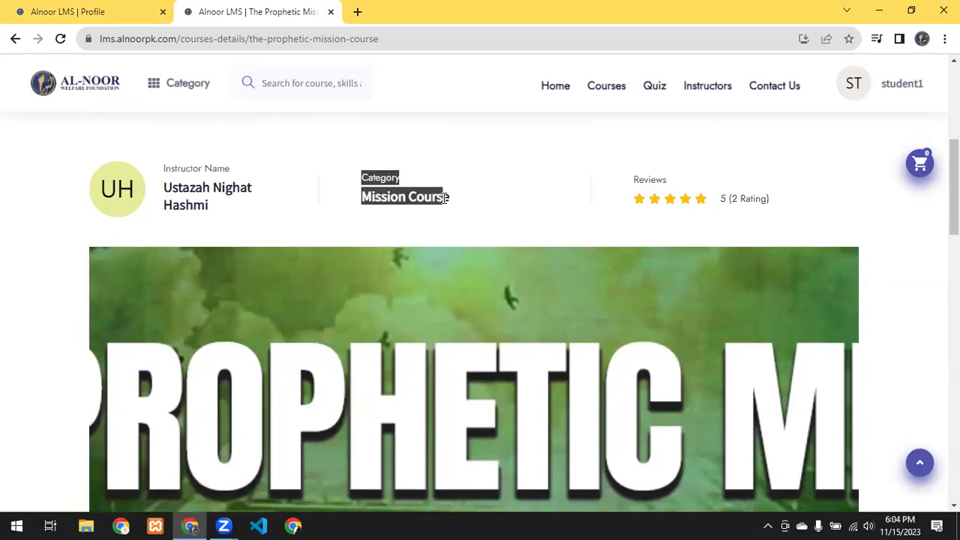
pyautogui.click(724, 165)
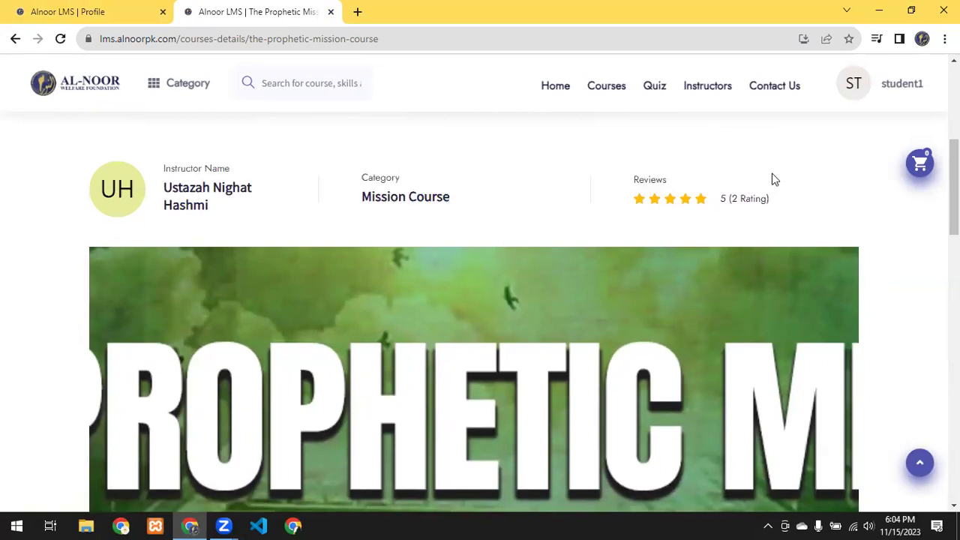
# Step: Select and copy the WhatsApp group link under Course Requirements, then open a new browser tab
pyautogui.scroll(-7, 772, 210)
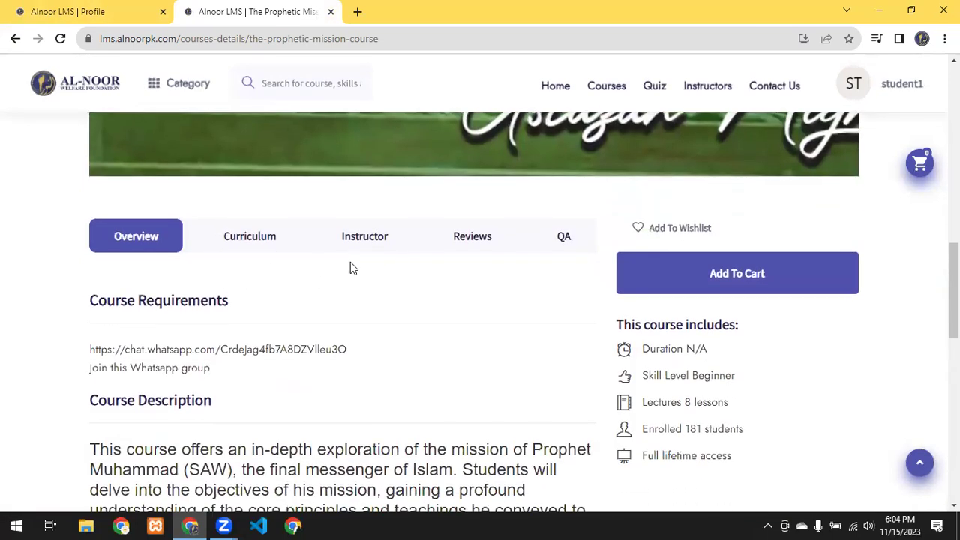
pyautogui.scroll(-1, 224, 270)
pyautogui.moveTo(98, 227); pyautogui.dragTo(242, 238)
pyautogui.click(243, 238)
pyautogui.moveTo(87, 278); pyautogui.dragTo(368, 281)
pyautogui.click(369, 281)
pyautogui.moveTo(116, 279); pyautogui.dragTo(86, 279)
pyautogui.click(367, 281)
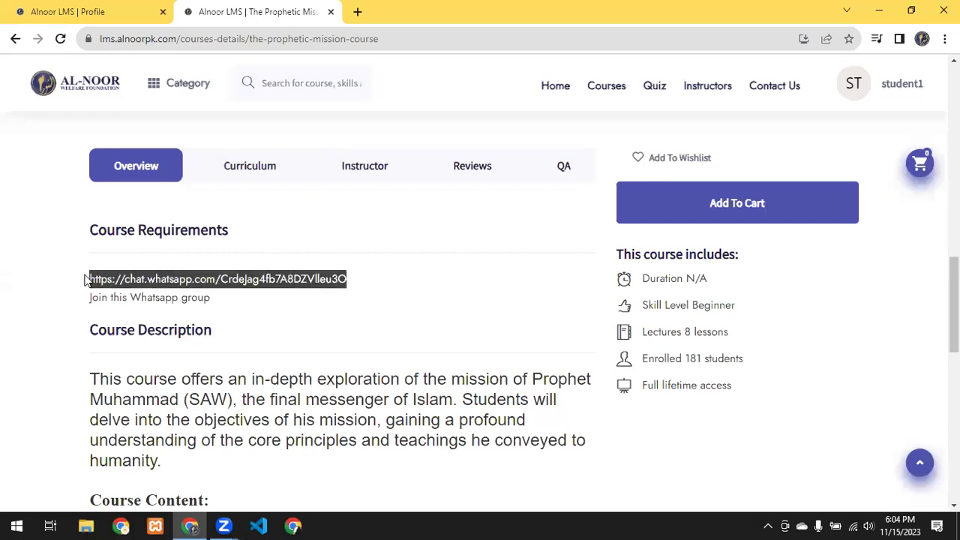
pyautogui.click(355, 13)
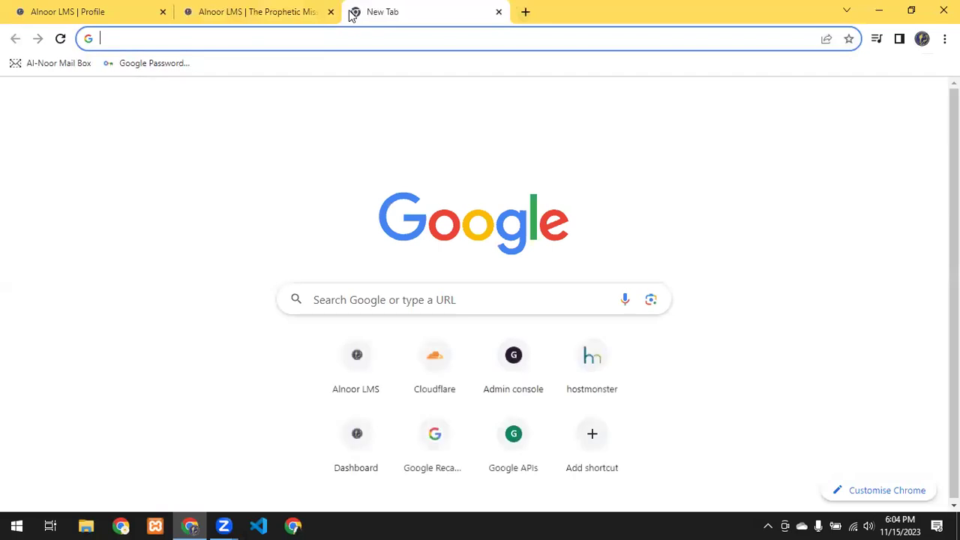
pyautogui.write('https://chat.whatsapp.com/CrdeJag4fb7A8DZVIleu3O')
pyautogui.press('Return')
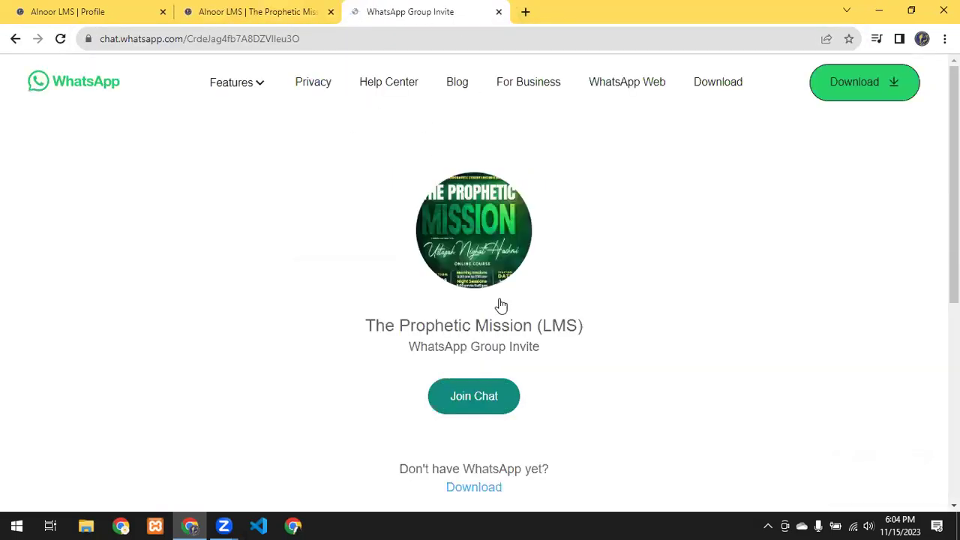
pyautogui.click(499, 12)
pyautogui.scroll(-1, 77, 280)
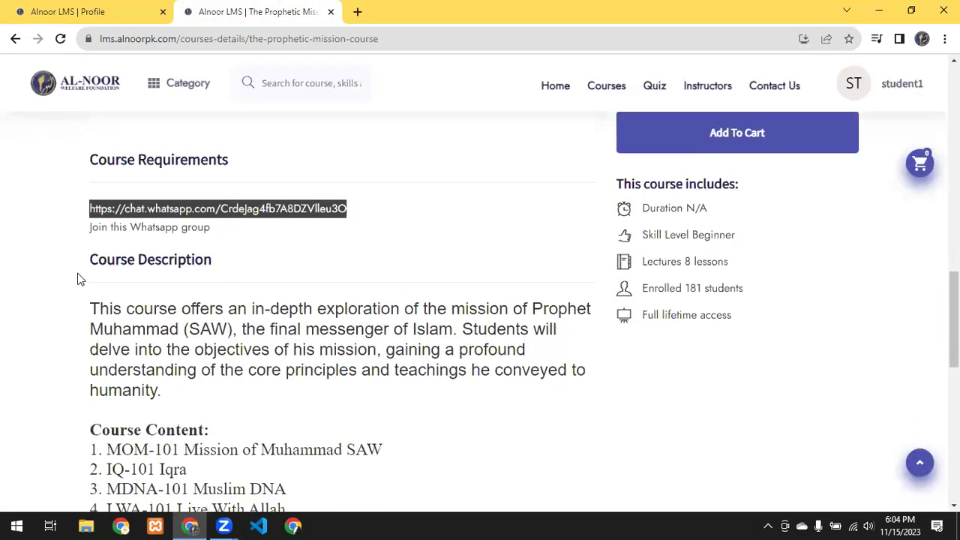
# Step: Skim the course description, highlighting its opening text, and scroll down the page
pyautogui.moveTo(97, 262); pyautogui.dragTo(232, 334)
pyautogui.click(284, 345)
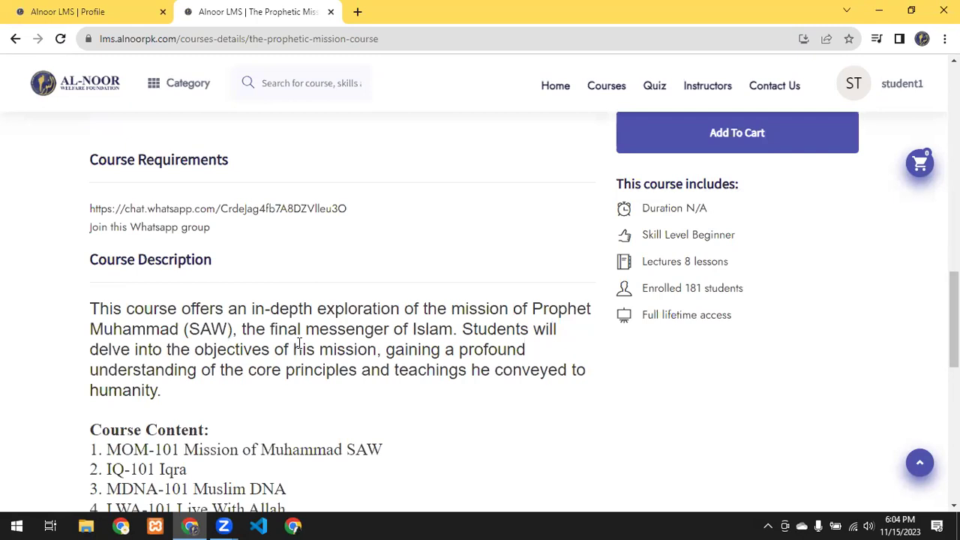
pyautogui.scroll(-1, 243, 331)
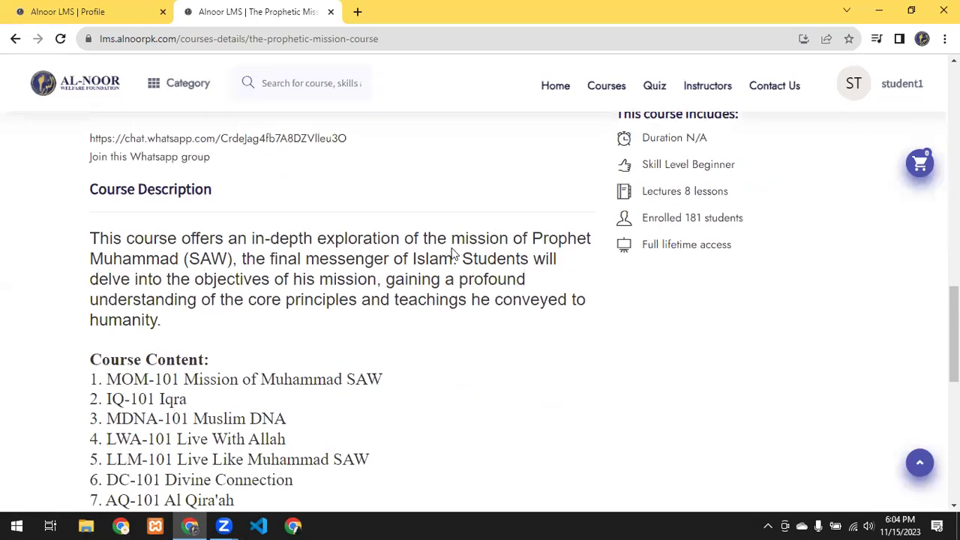
pyautogui.scroll(-1, 598, 240)
pyautogui.scroll(-1, 230, 298)
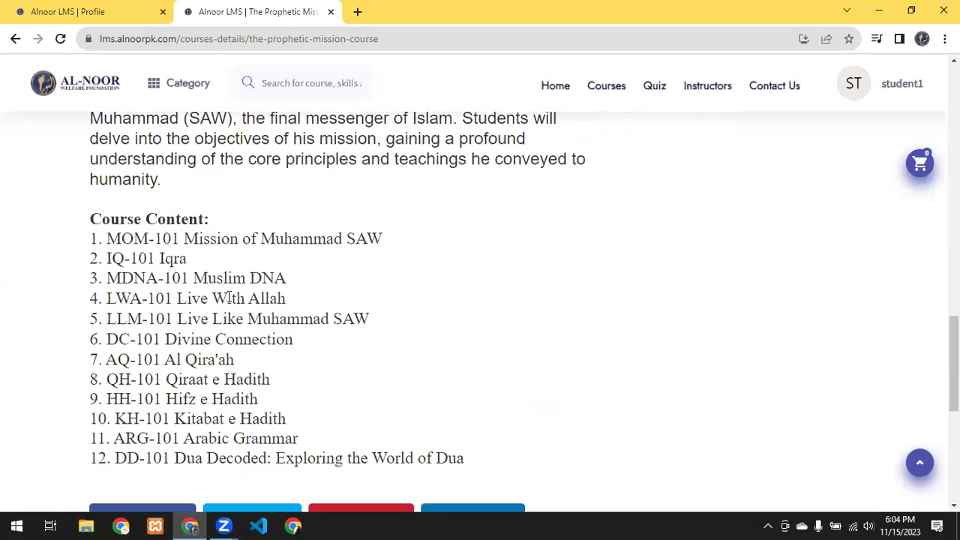
pyautogui.scroll(-1, 113, 202)
# Step: Review the twelve course content items and show the Course Curriculum
pyautogui.moveTo(106, 171); pyautogui.dragTo(491, 412)
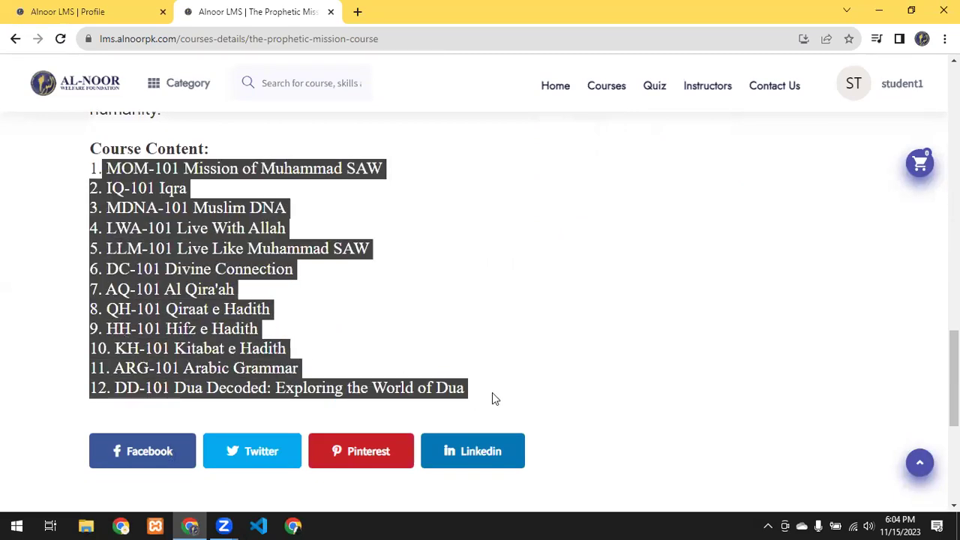
pyautogui.click(288, 318)
pyautogui.scroll(6, 288, 318)
pyautogui.click(244, 248)
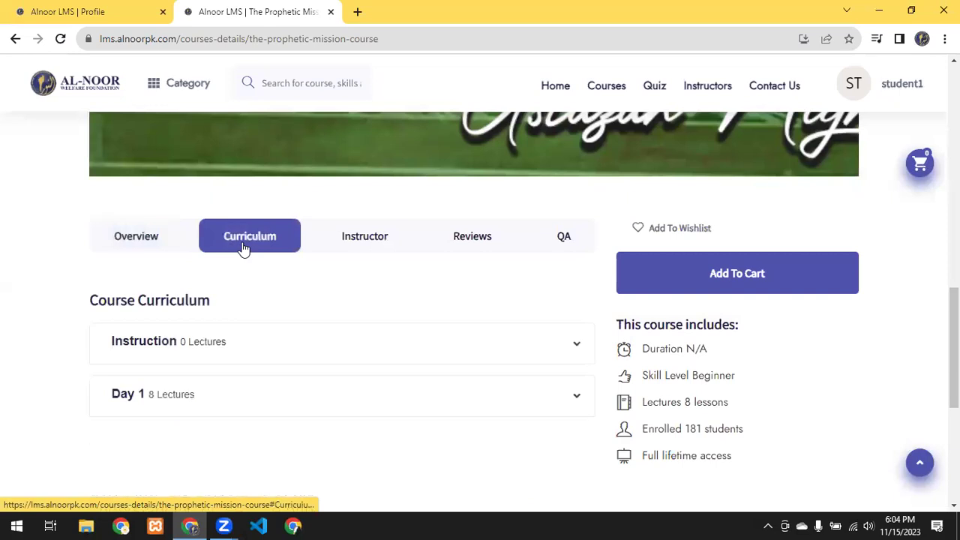
# Step: Expand the empty Instruction section, then briefly open and close Day 1's lecture list
pyautogui.scroll(-1, 243, 247)
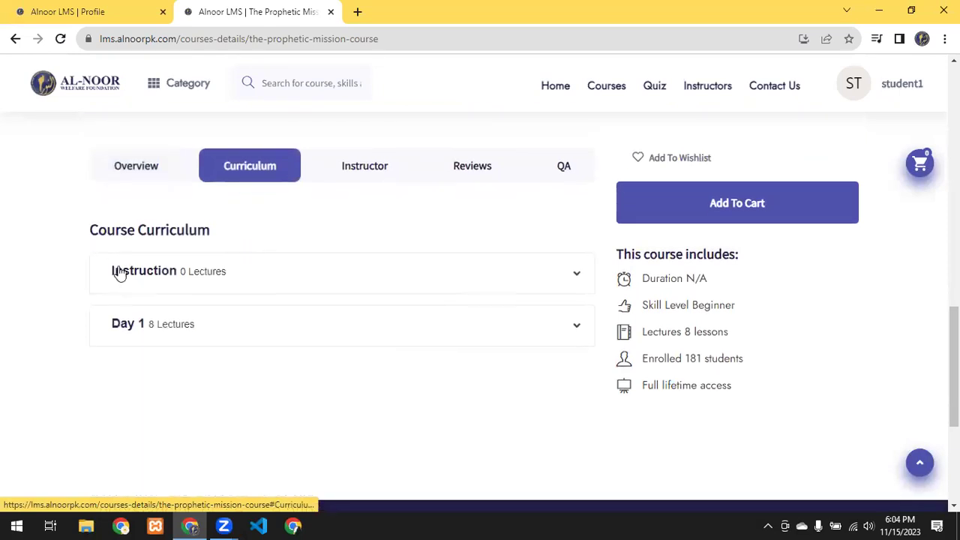
pyautogui.click(411, 280)
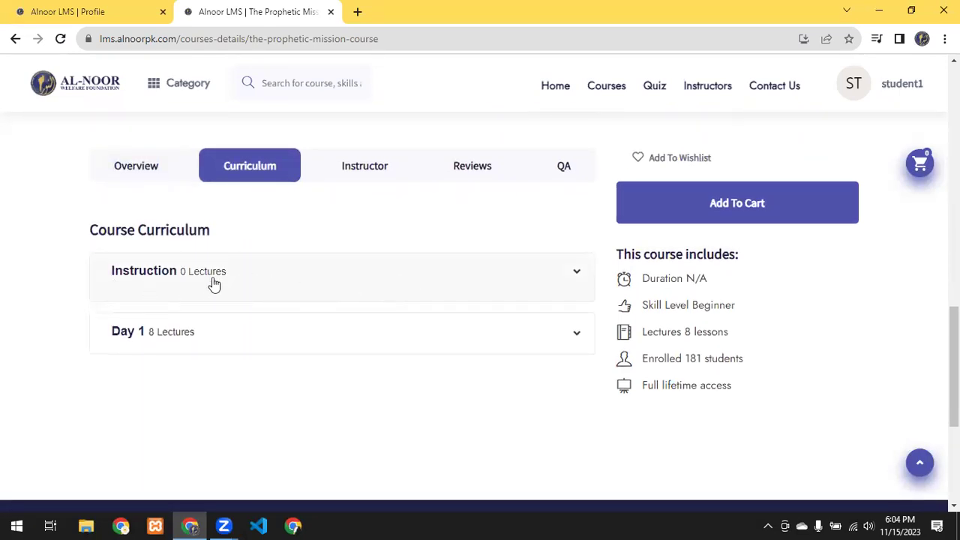
pyautogui.moveTo(77, 213); pyautogui.dragTo(212, 227)
pyautogui.click(213, 226)
pyautogui.click(260, 333)
pyautogui.scroll(-5, 261, 333)
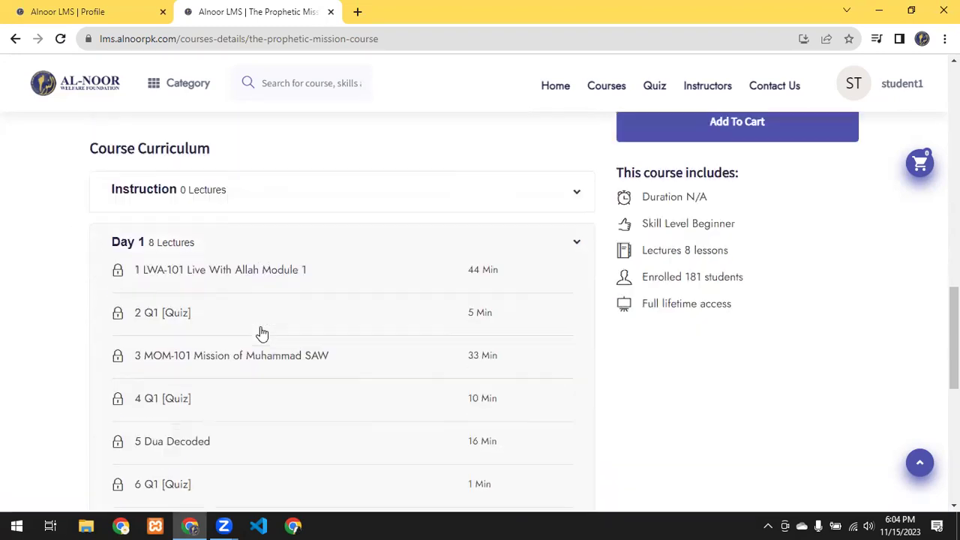
pyautogui.scroll(5, 261, 329)
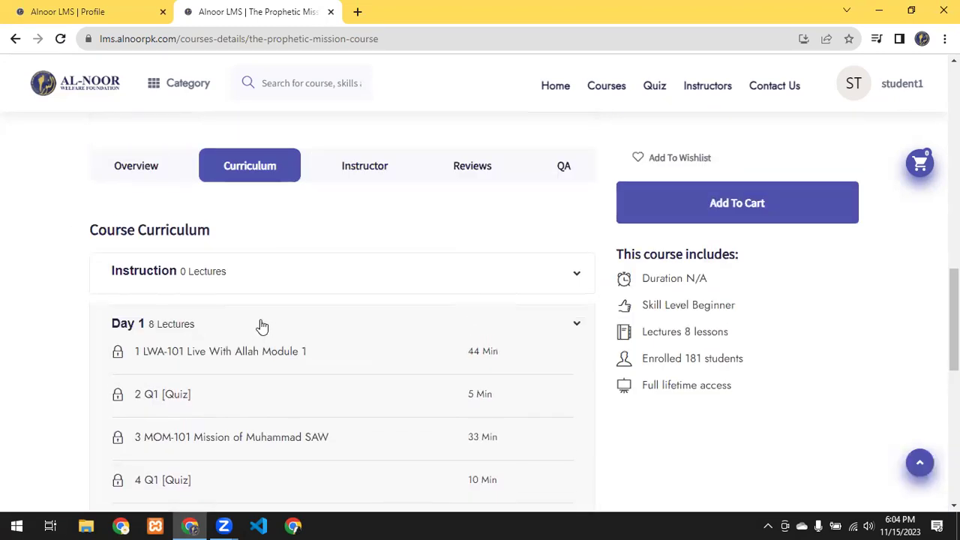
pyautogui.click(242, 323)
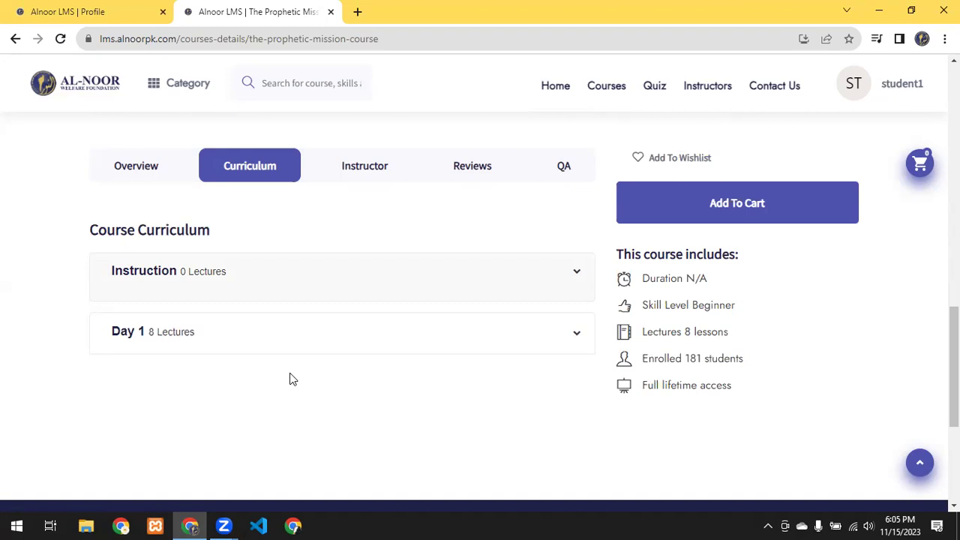
# Step: Re-expand Day 1, scroll through its locked lectures, then show the Instructor details
pyautogui.click(330, 350)
pyautogui.scroll(-2, 497, 326)
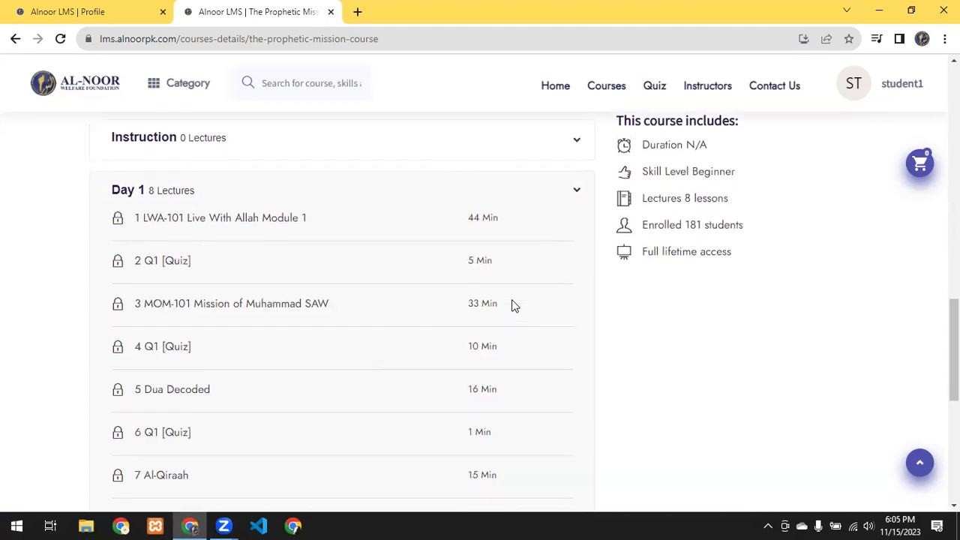
pyautogui.scroll(-1, 495, 285)
pyautogui.scroll(1, 330, 221)
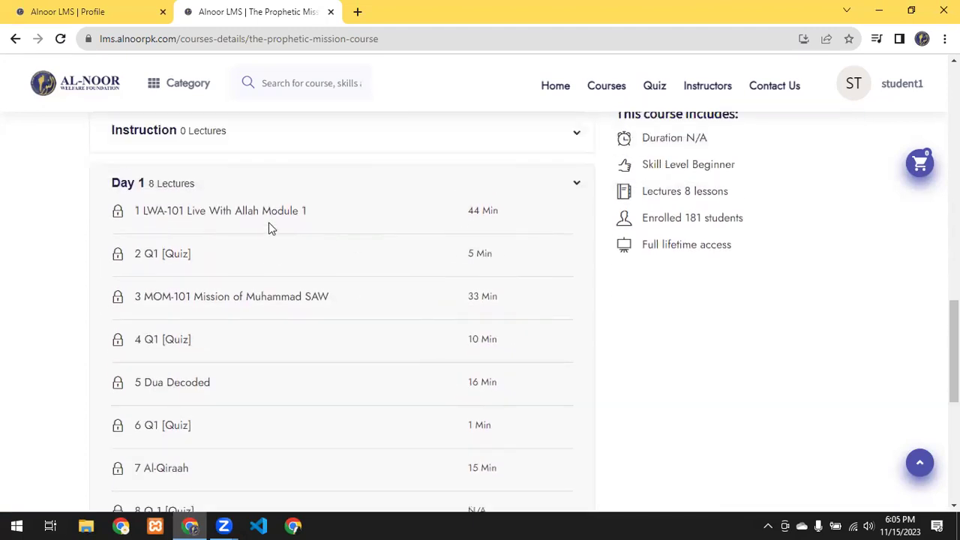
pyautogui.scroll(2, 505, 231)
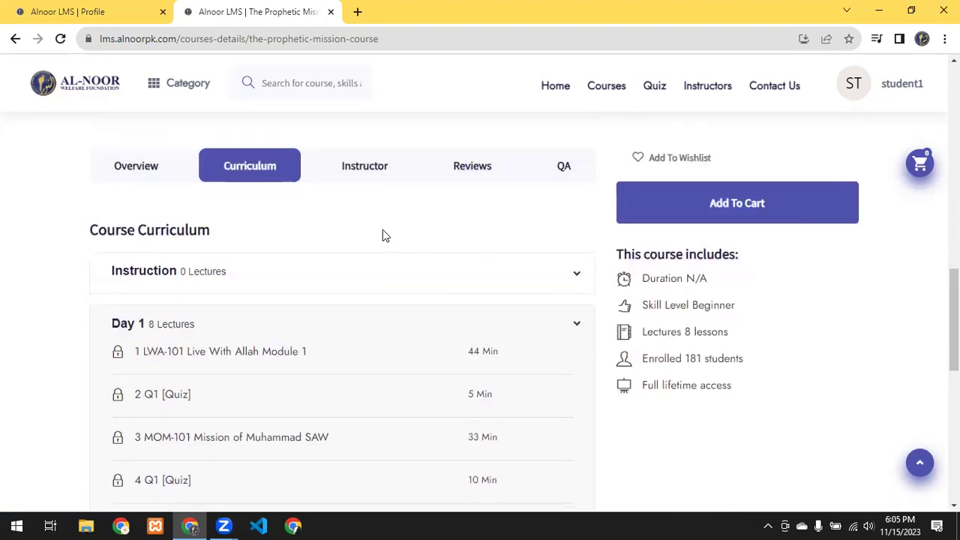
pyautogui.scroll(1, 379, 239)
pyautogui.click(373, 242)
# Step: Scroll to the instructor's stats and highlight the 187-student count
pyautogui.scroll(-2, 377, 282)
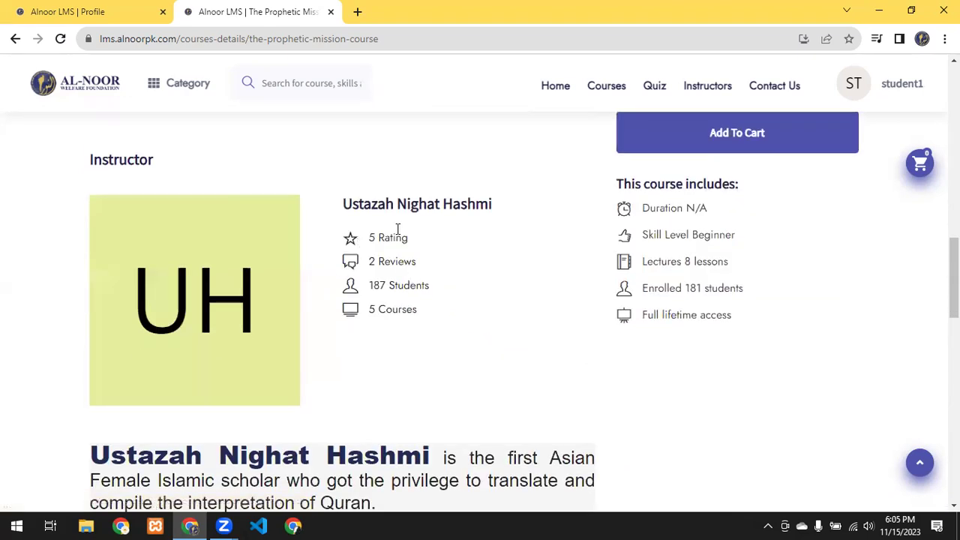
pyautogui.scroll(-2, 437, 198)
pyautogui.moveTo(424, 150); pyautogui.dragTo(347, 161)
pyautogui.click(380, 140)
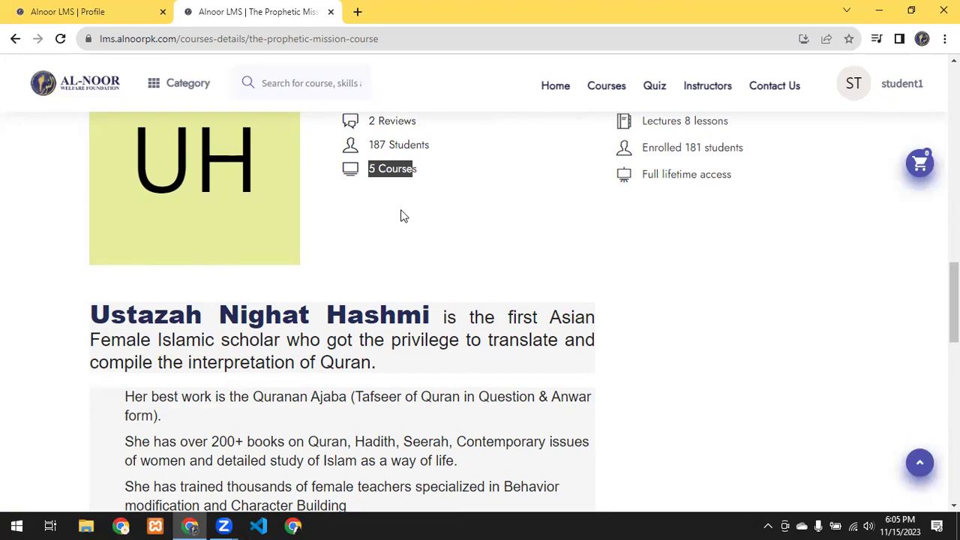
# Step: Read the instructor bio and More Courses by Author, then show the Student Feedback reviews
pyautogui.scroll(-1, 349, 173)
pyautogui.scroll(-3, 455, 243)
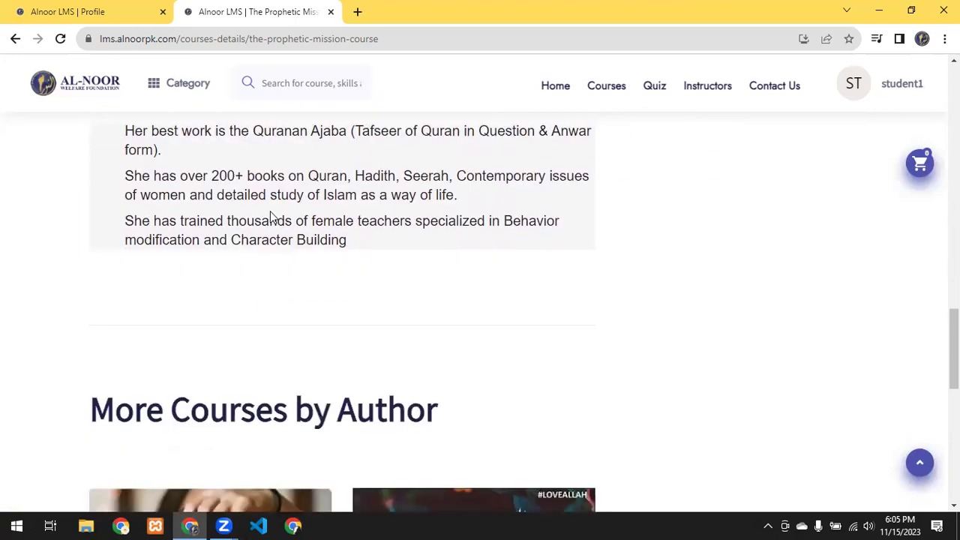
pyautogui.scroll(-4, 323, 230)
pyautogui.scroll(4, 605, 275)
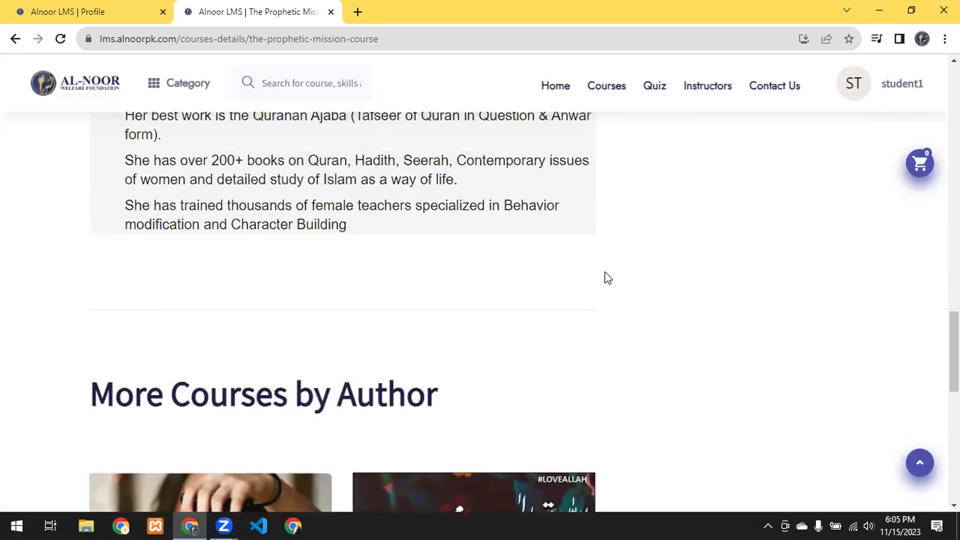
pyautogui.scroll(5, 604, 274)
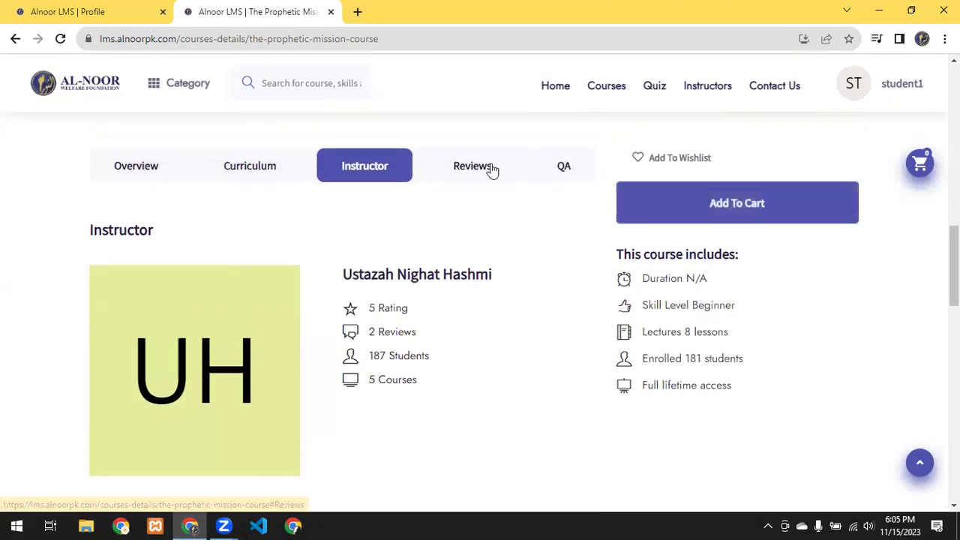
pyautogui.click(489, 168)
pyautogui.moveTo(90, 230); pyautogui.dragTo(151, 229)
pyautogui.click(315, 248)
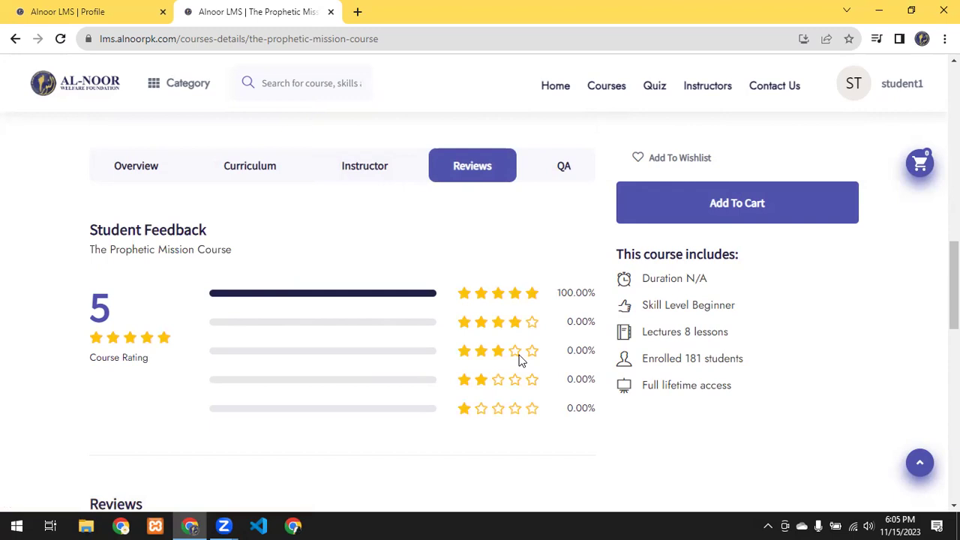
pyautogui.scroll(-3, 333, 280)
pyautogui.scroll(-3, 371, 328)
pyautogui.scroll(-2, 332, 337)
pyautogui.scroll(10, 529, 278)
pyautogui.scroll(-1, 489, 336)
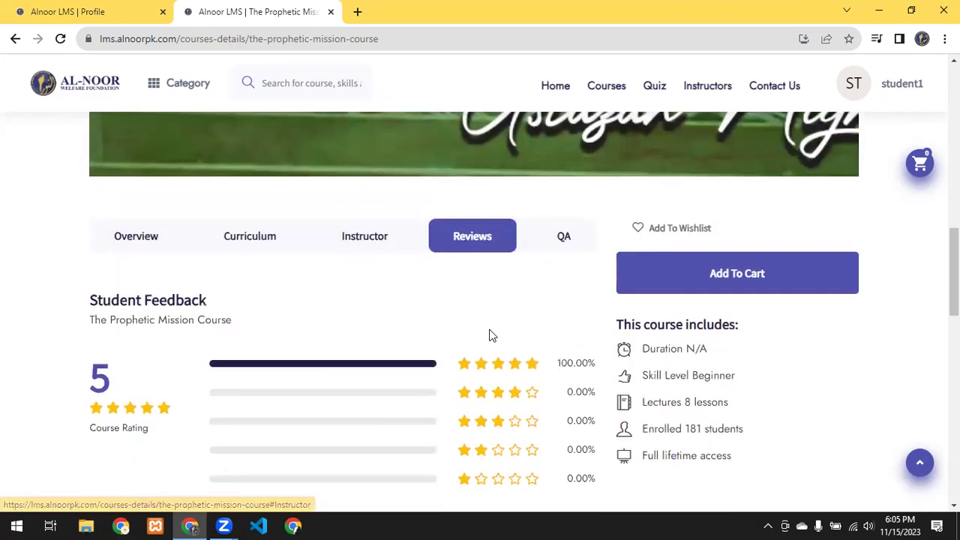
pyautogui.click(568, 241)
pyautogui.scroll(-3, 476, 270)
pyautogui.scroll(3, 435, 280)
pyautogui.click(441, 237)
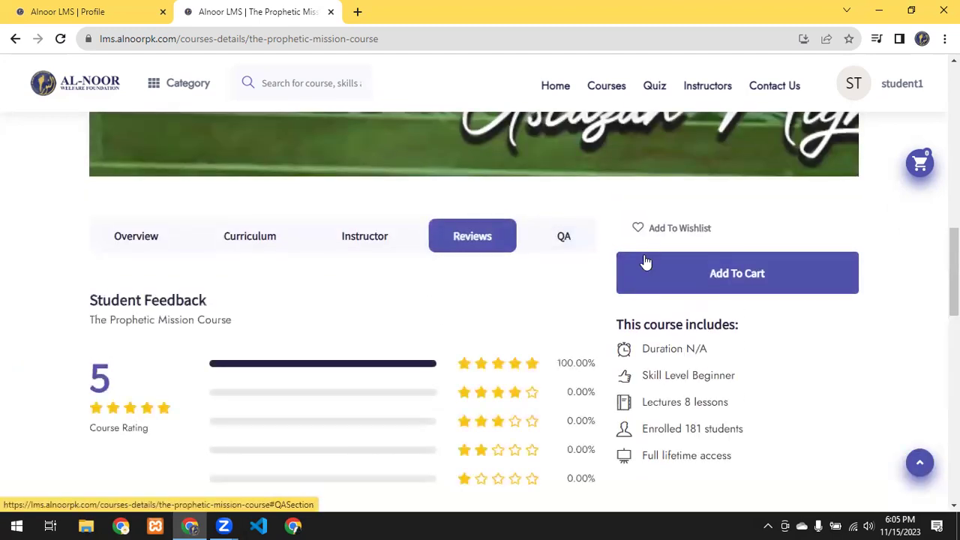
pyautogui.click(717, 274)
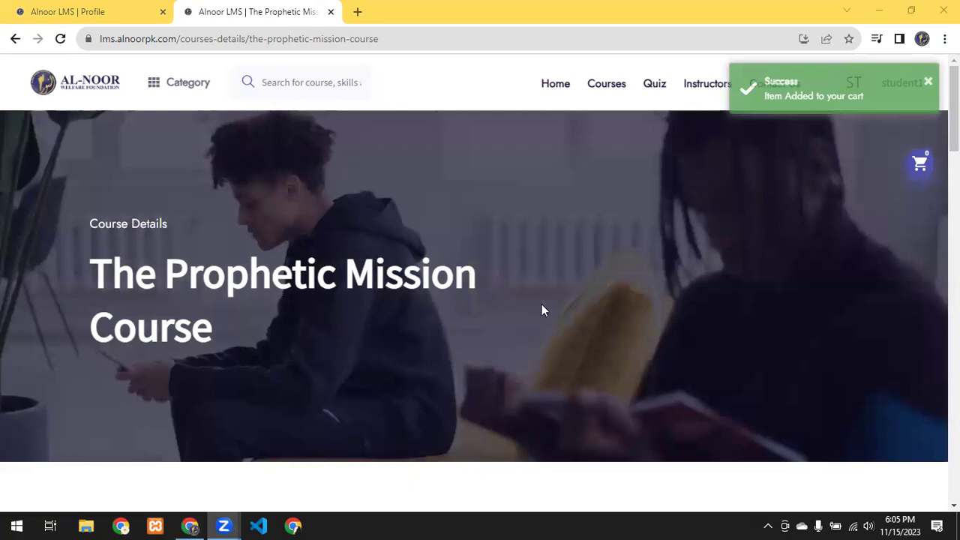
# Step: Scroll down the enrolled course page and choose Continue Watch to load the lesson viewer
pyautogui.scroll(-5, 566, 285)
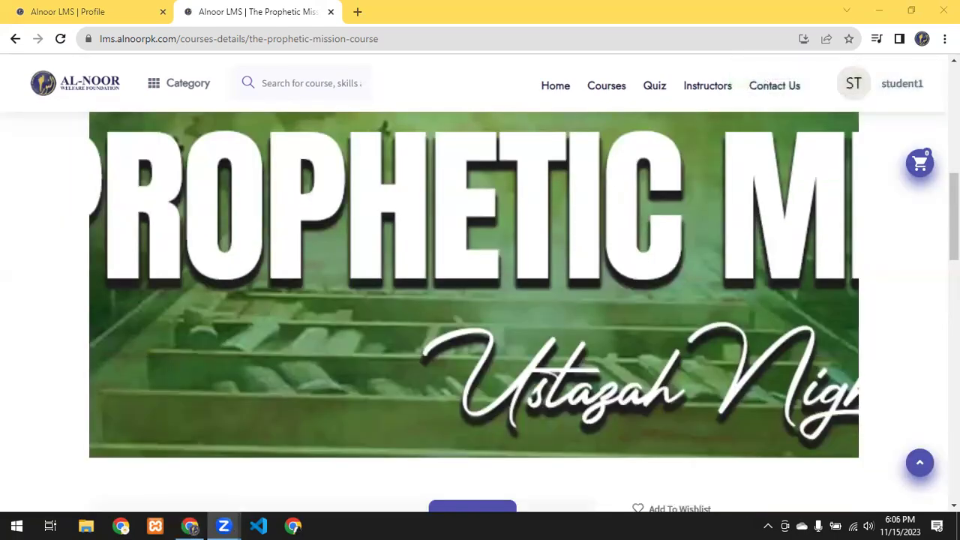
pyautogui.scroll(-5, 860, 174)
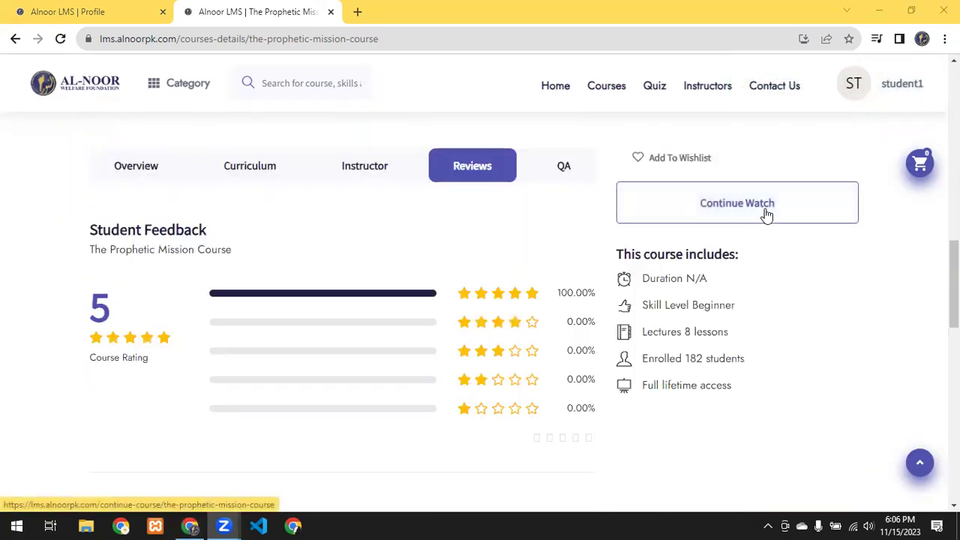
pyautogui.click(767, 215)
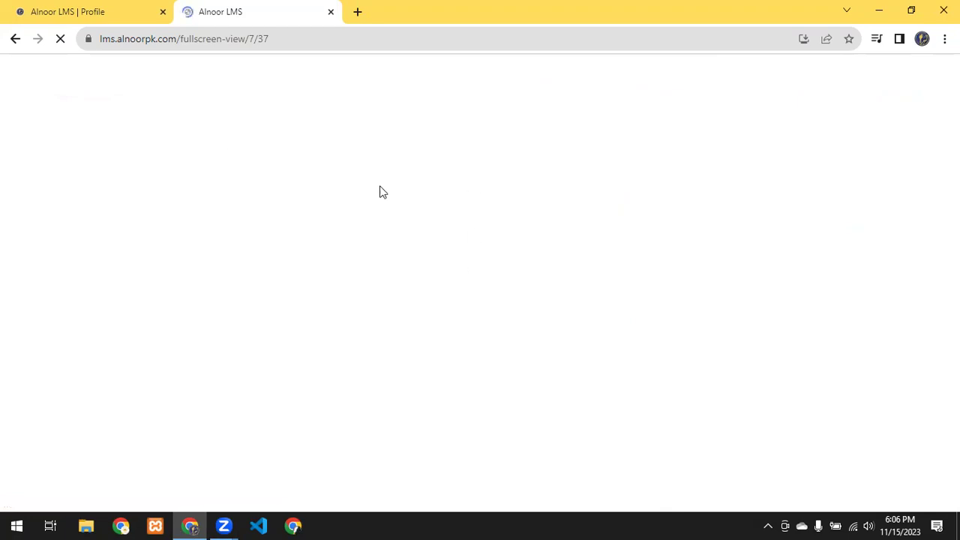
# Step: Alternate between the Profile Settings tab and the course lesson tab while the viewer loads
pyautogui.click(30, 7)
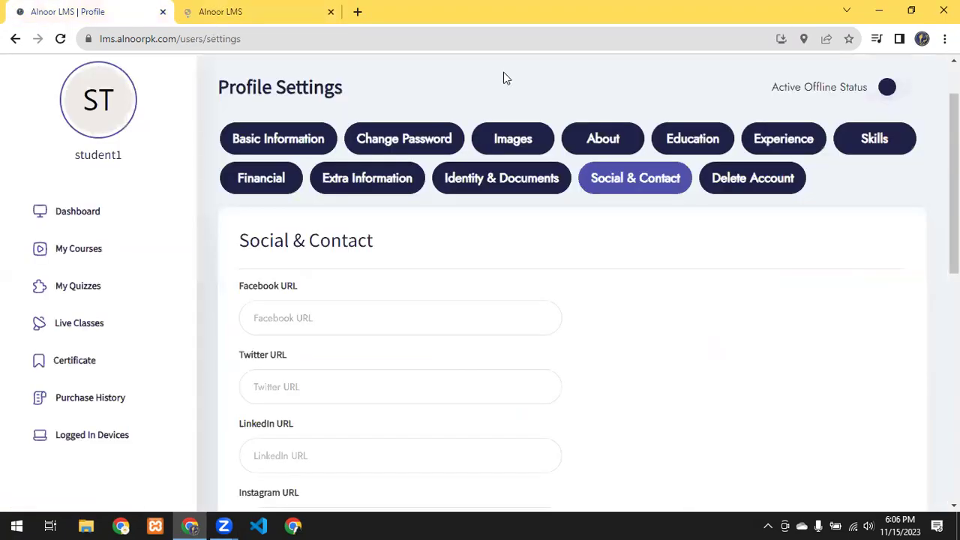
pyautogui.click(304, 9)
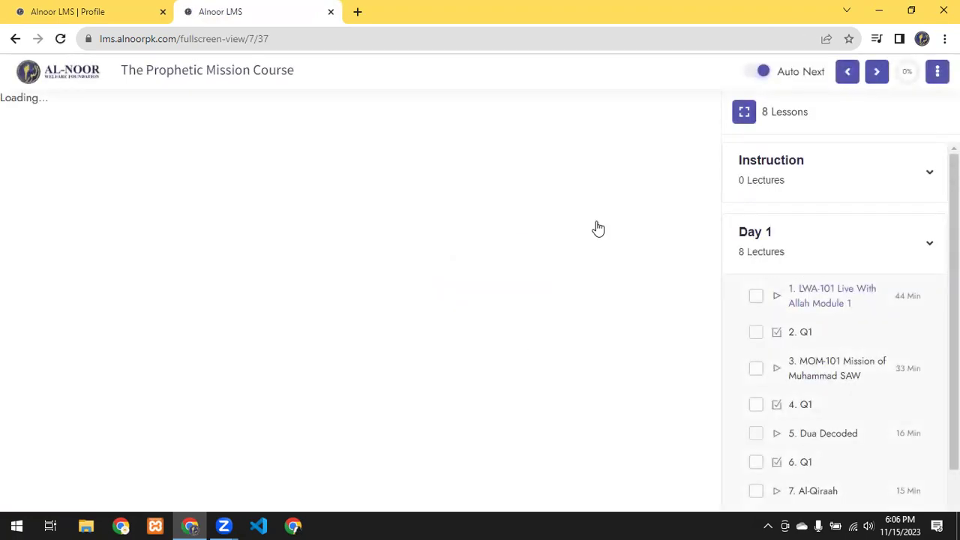
pyautogui.click(55, 6)
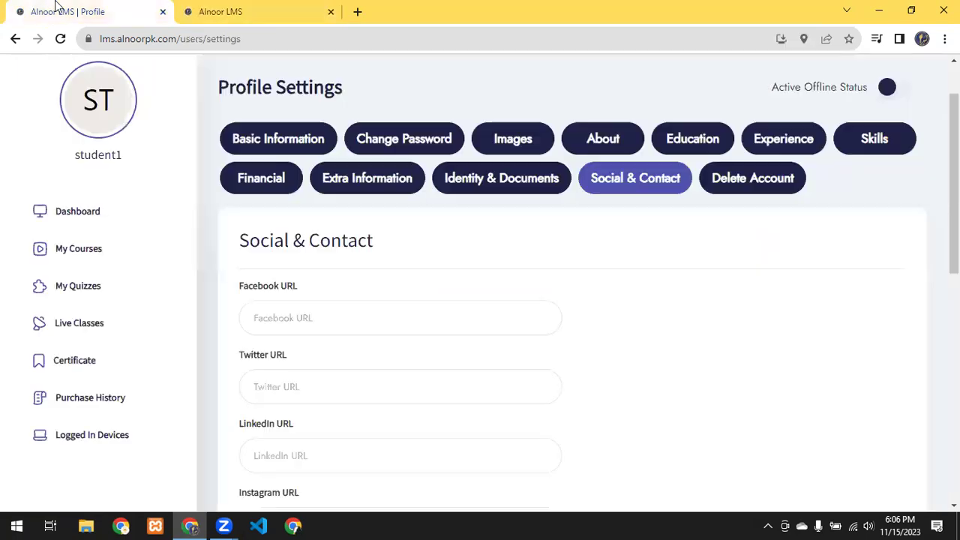
pyautogui.click(332, 7)
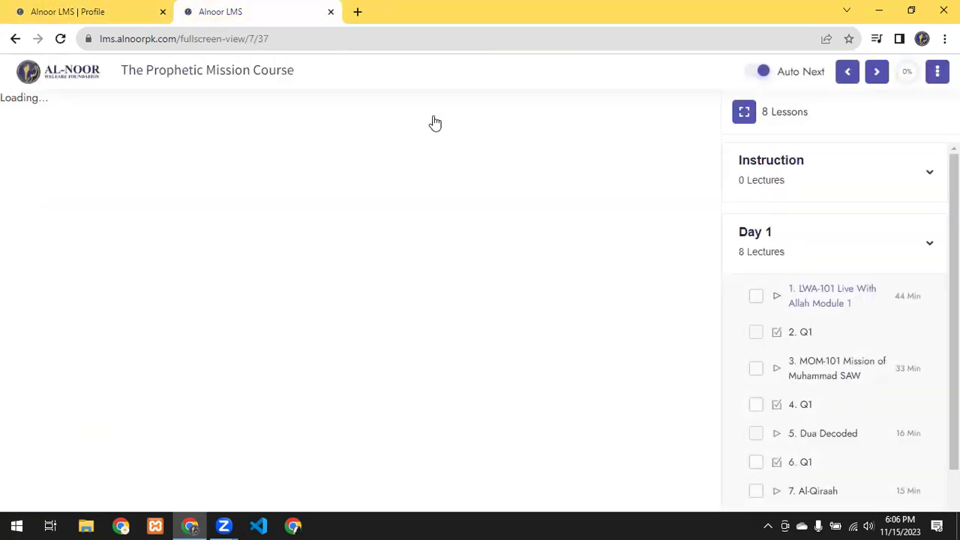
pyautogui.click(53, 9)
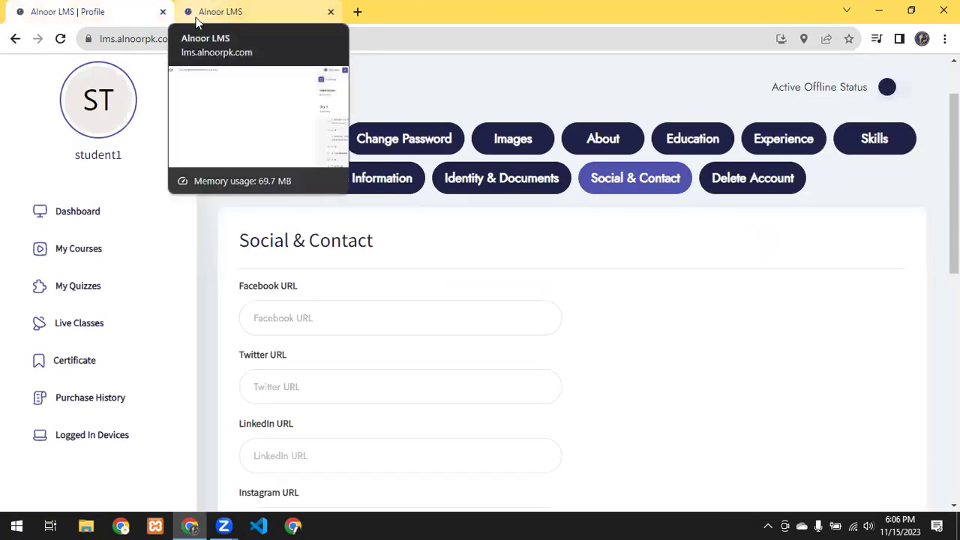
pyautogui.click(198, 17)
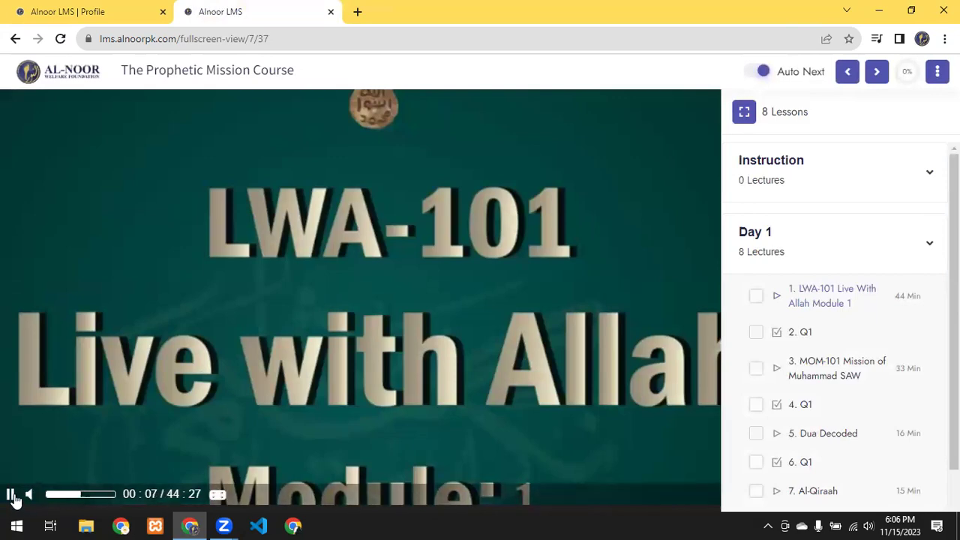
# Step: Play LWA-101 fullscreen, exit fullscreen, pause at 00:34, and return to the Profile tab
pyautogui.click(225, 495)
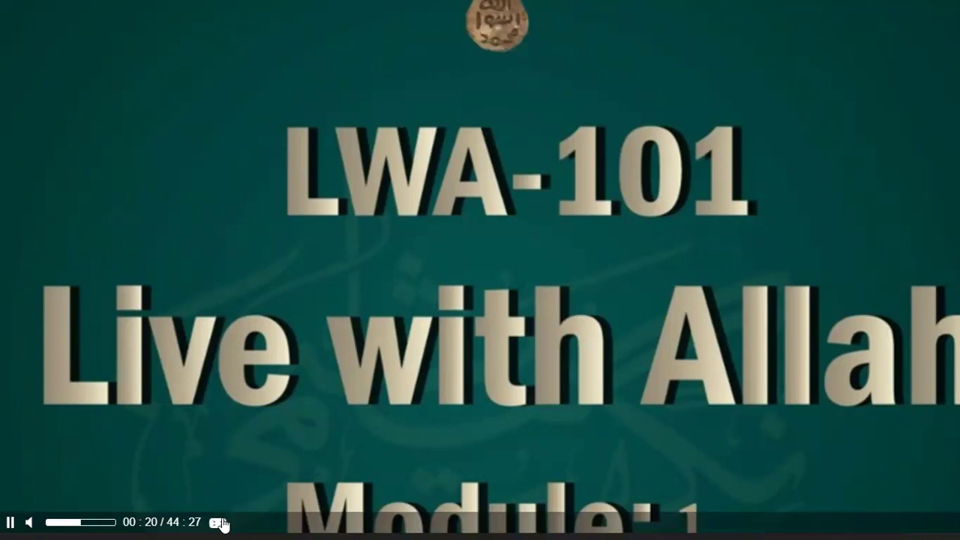
pyautogui.click(222, 525)
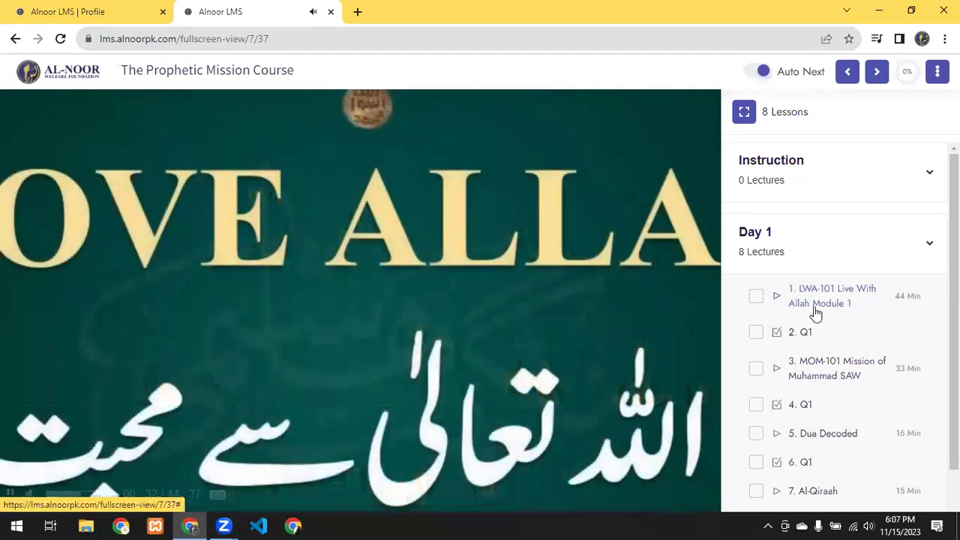
pyautogui.click(394, 260)
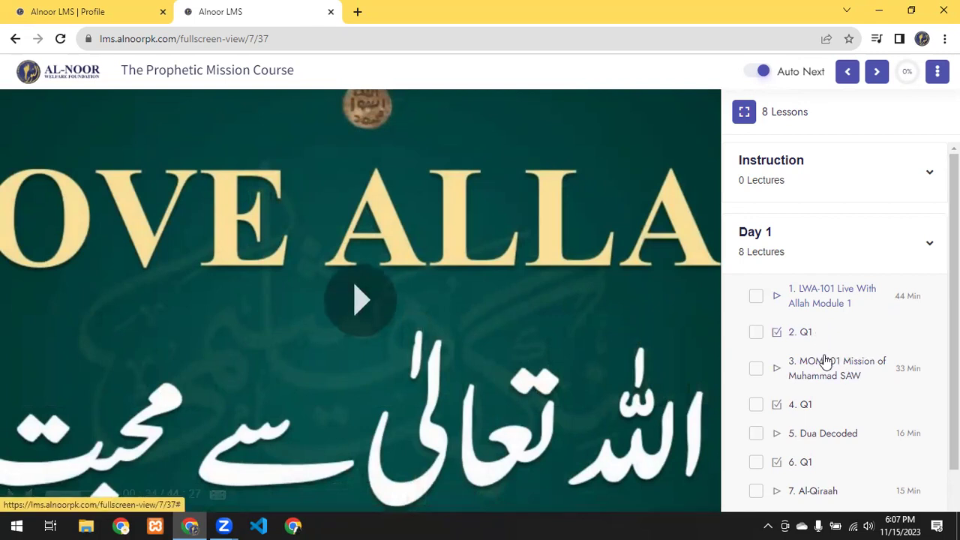
pyautogui.scroll(-1, 828, 361)
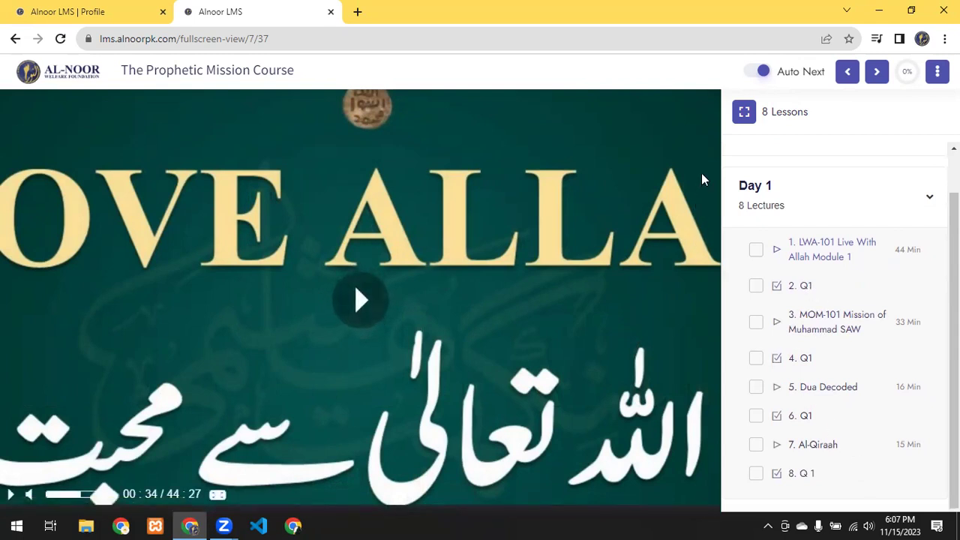
pyautogui.click(84, 8)
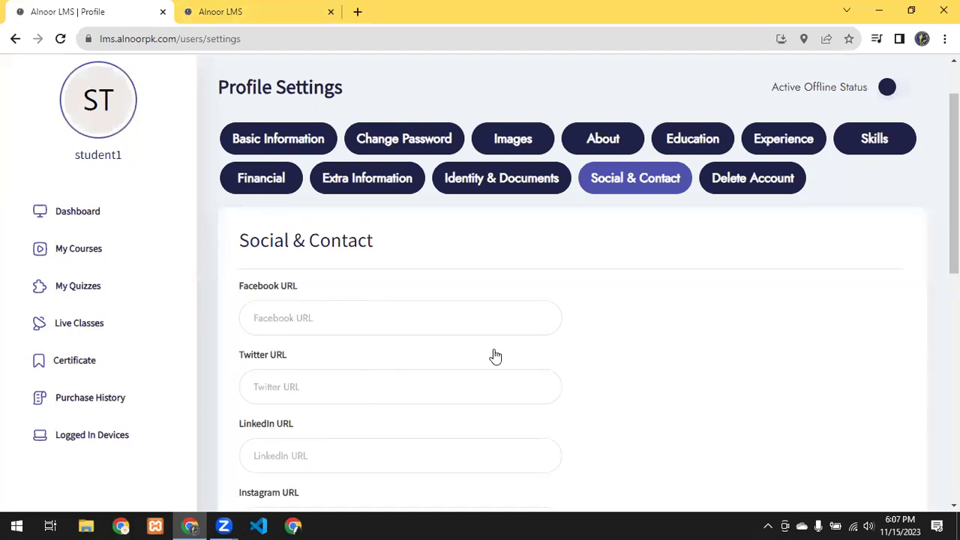
# Step: Open the student's public profile from the account menu
pyautogui.click(203, 11)
pyautogui.click(120, 15)
pyautogui.scroll(1, 349, 124)
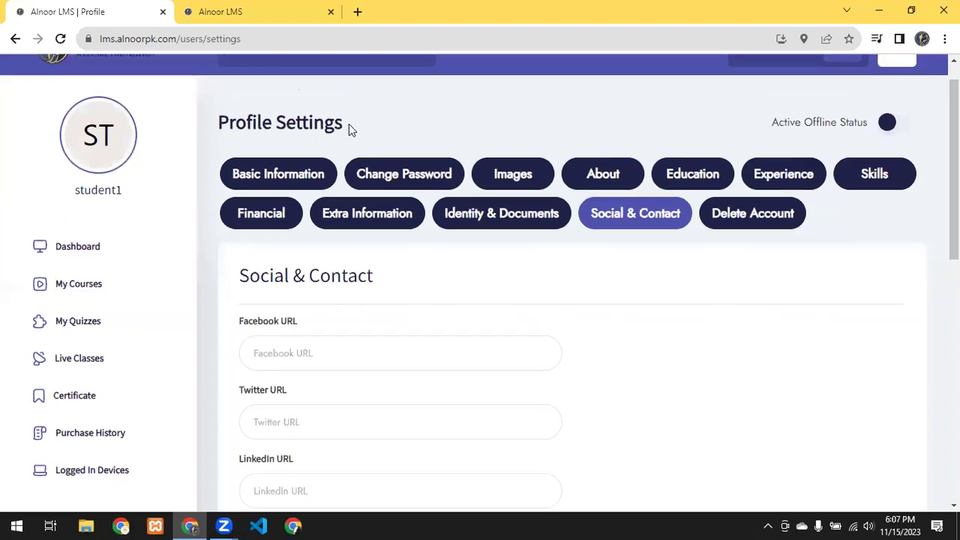
pyautogui.click(895, 84)
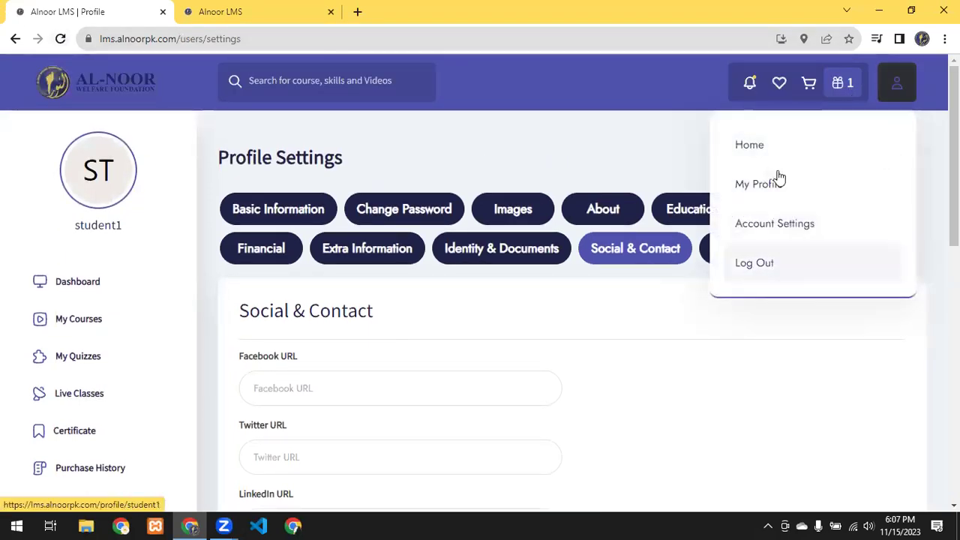
pyautogui.click(773, 184)
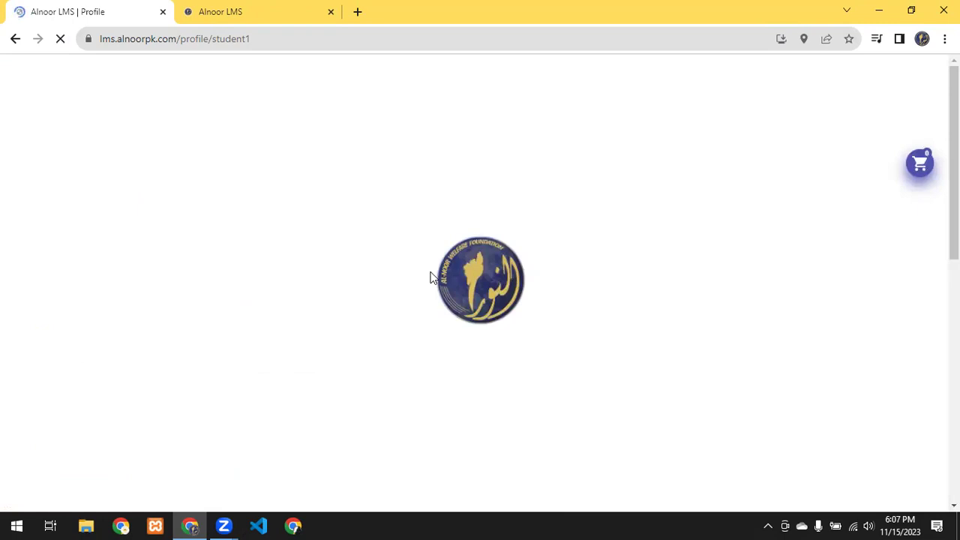
# Step: Browse the profile's Courses, Education and Experience tabs, then go to the Dashboard
pyautogui.scroll(-1, 182, 302)
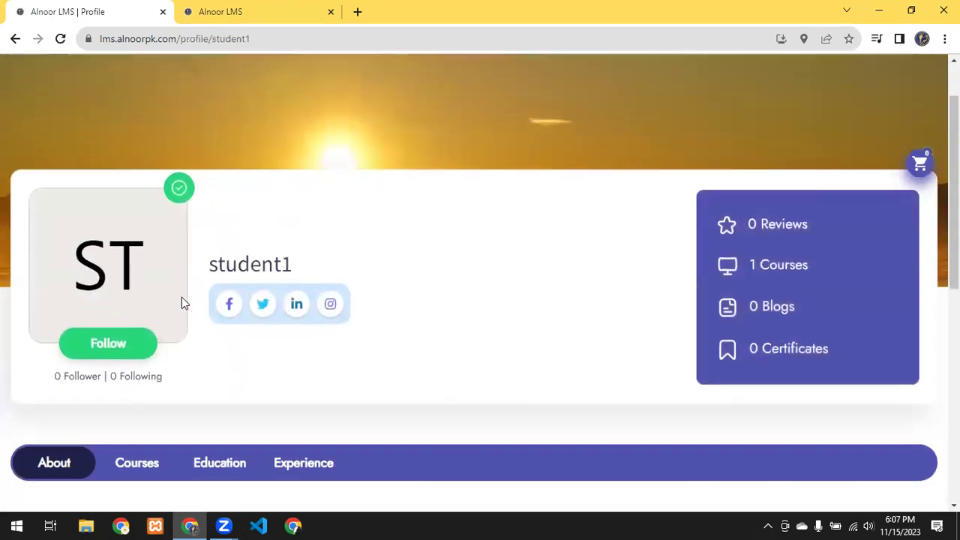
pyautogui.scroll(-4, 713, 210)
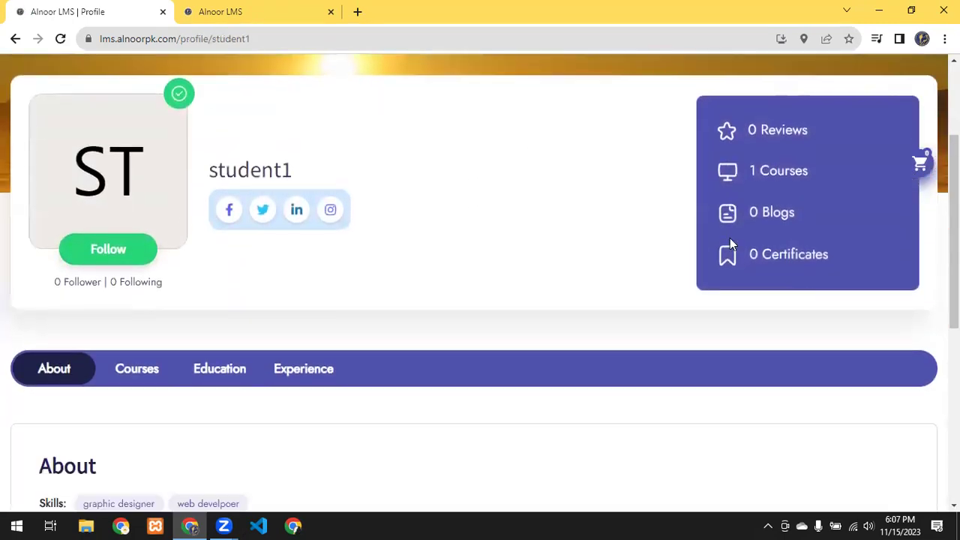
pyautogui.click(133, 192)
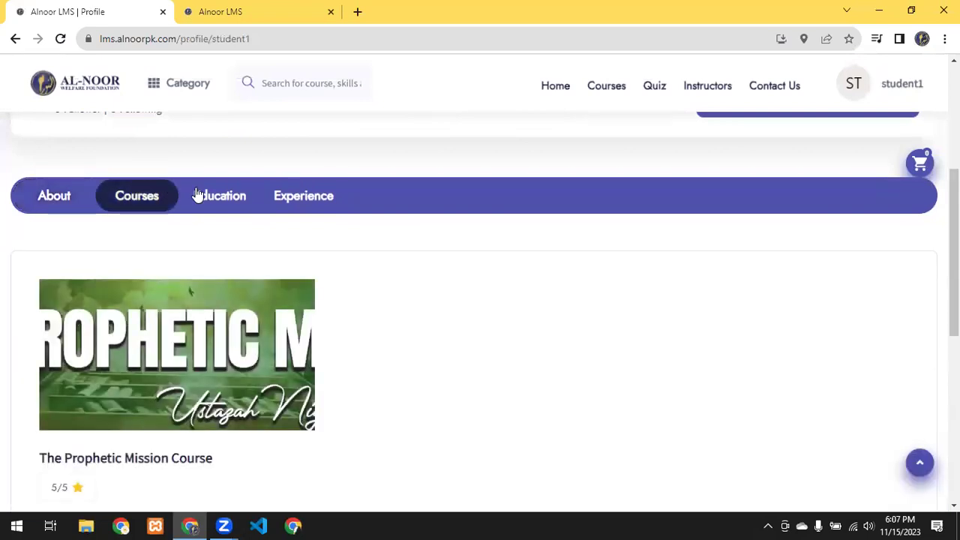
pyautogui.click(206, 194)
pyautogui.click(309, 204)
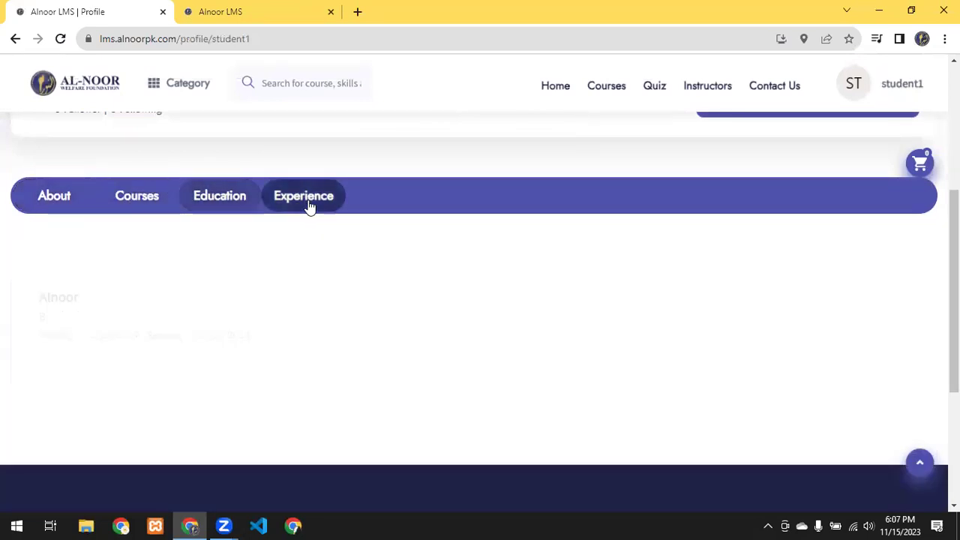
pyautogui.scroll(-1, 537, 292)
pyautogui.scroll(3, 534, 292)
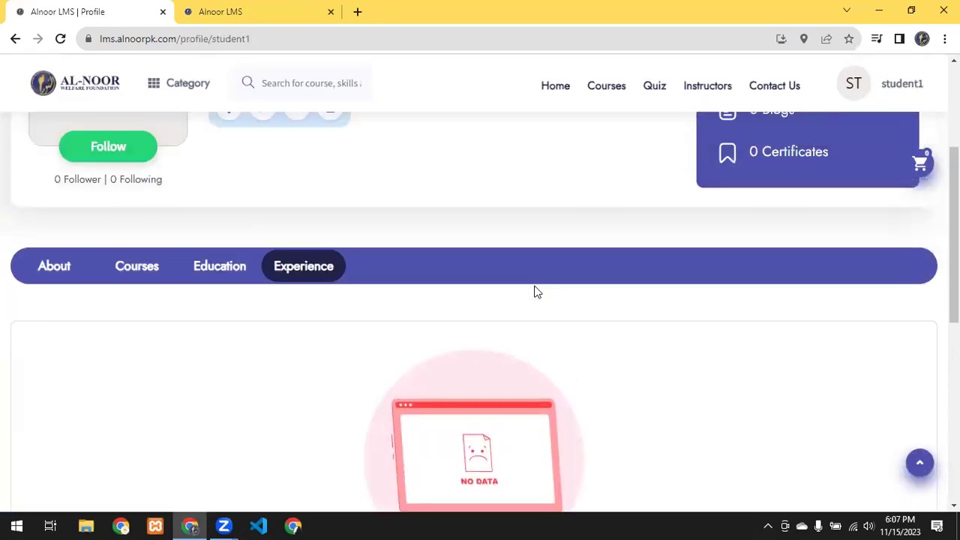
pyautogui.scroll(4, 186, 269)
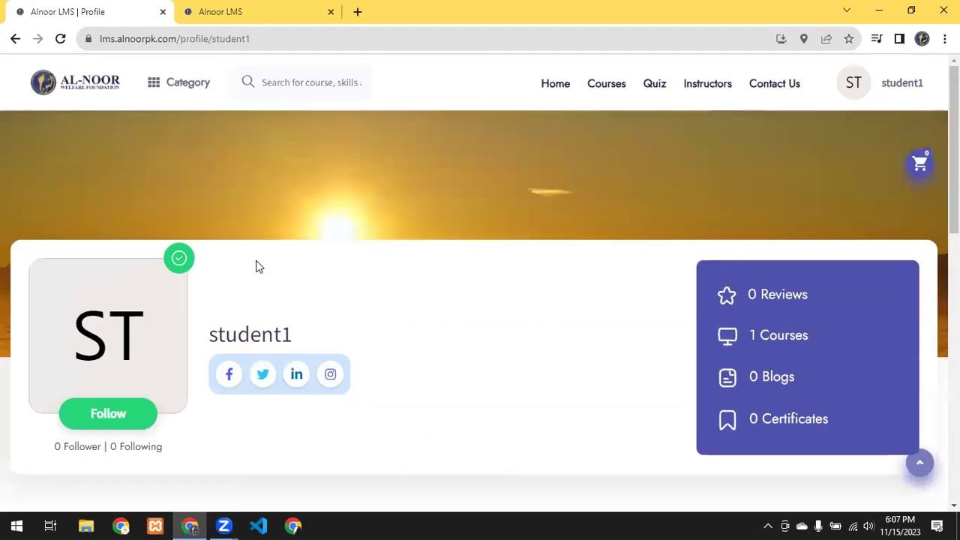
pyautogui.click(854, 82)
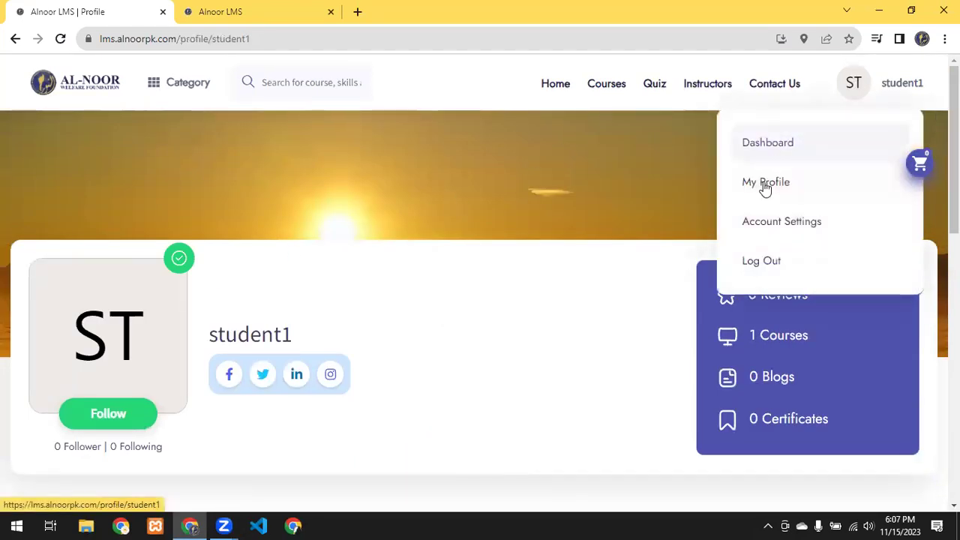
pyautogui.click(773, 143)
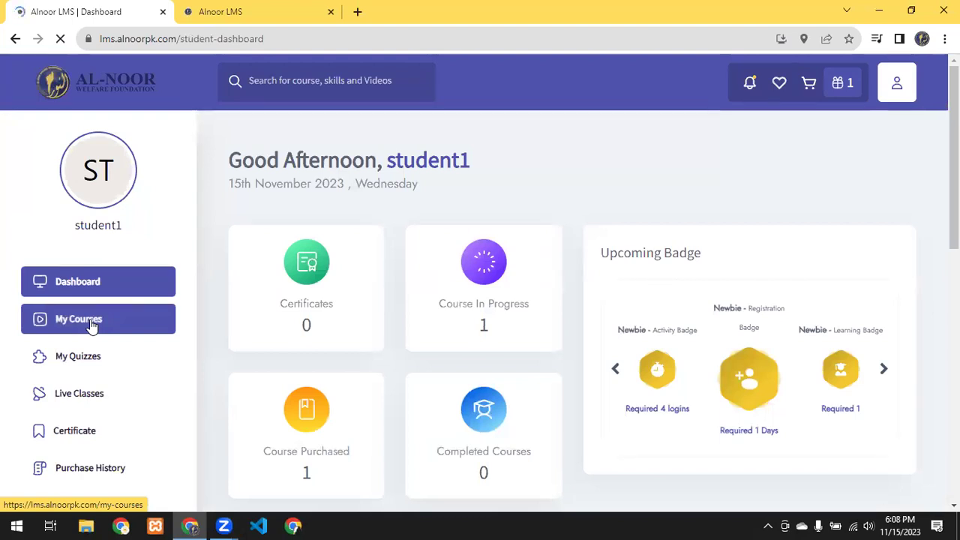
# Step: Open My Courses, view The Prophetic Mission Course at 0%, and return to the list
pyautogui.click(90, 323)
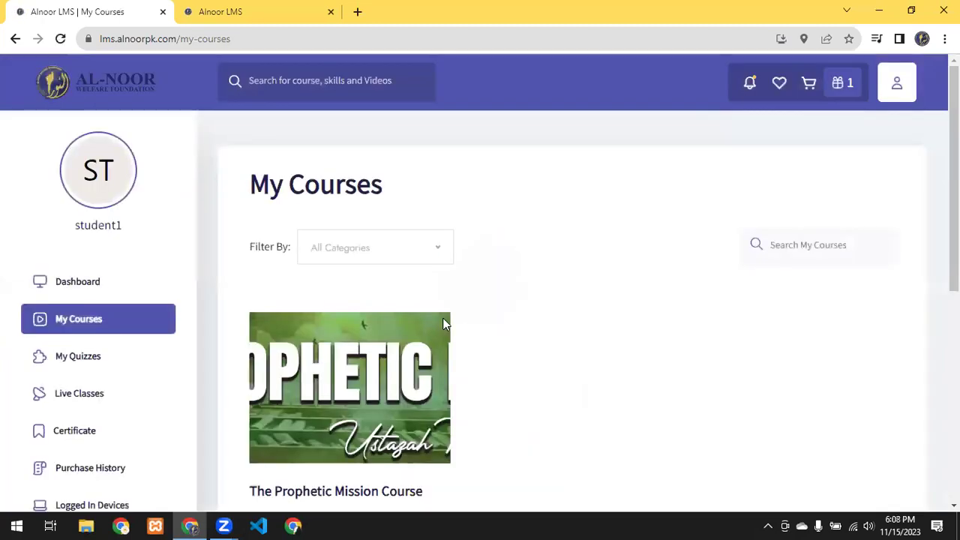
pyautogui.scroll(-3, 183, 362)
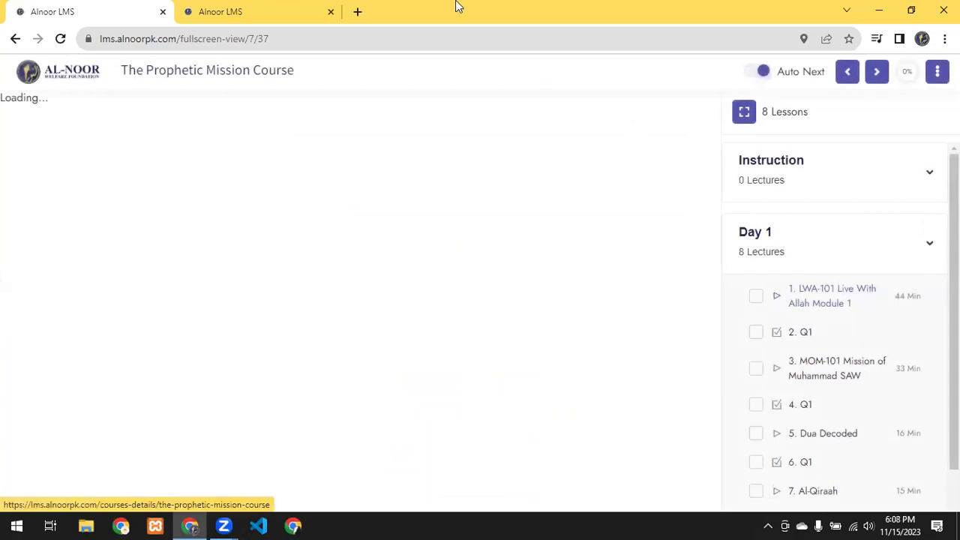
pyautogui.click(11, 38)
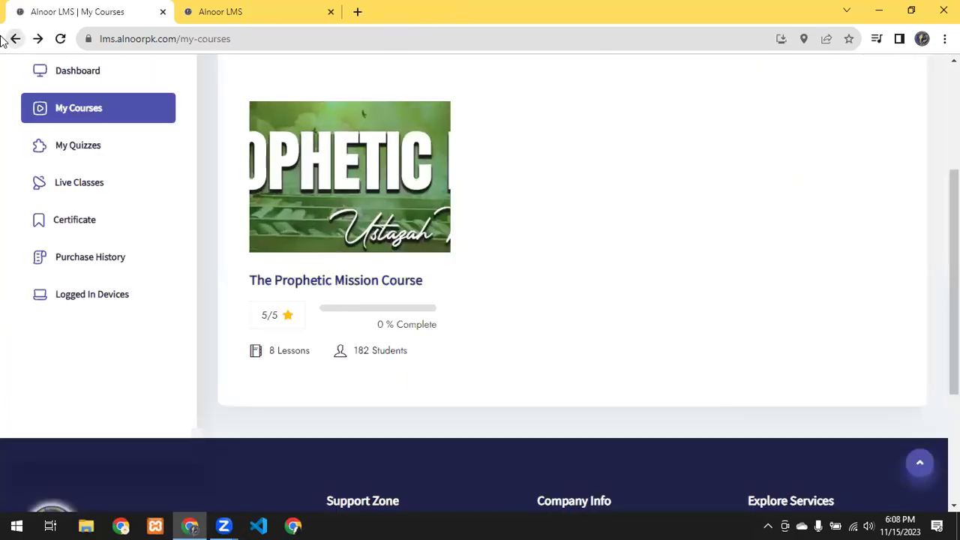
pyautogui.scroll(3, 150, 161)
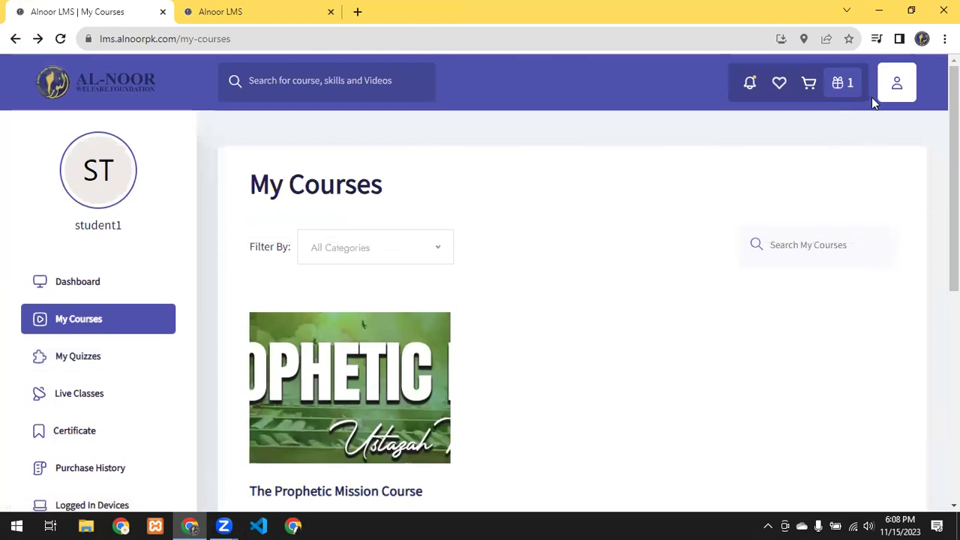
# Step: Open the Profile Settings page through Account Settings in the user menu
pyautogui.click(891, 100)
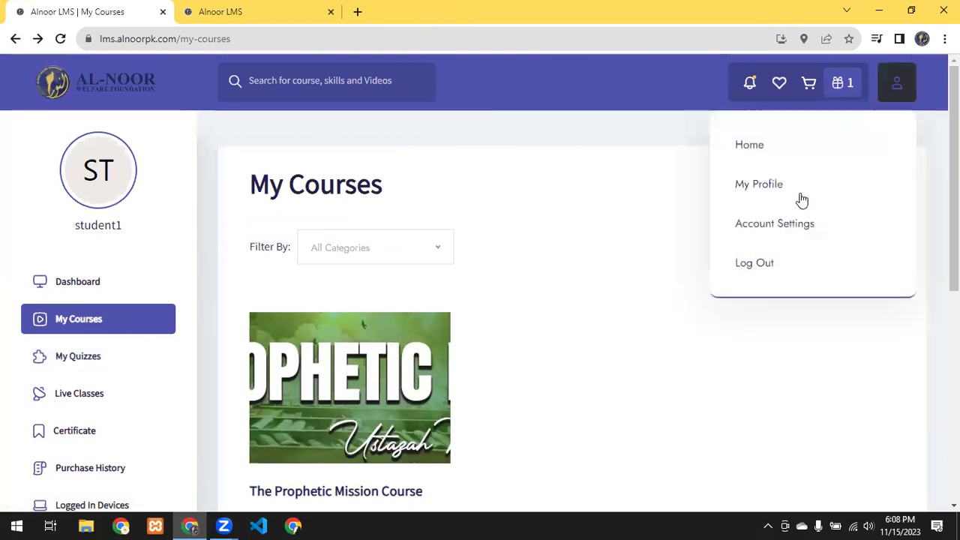
pyautogui.click(796, 229)
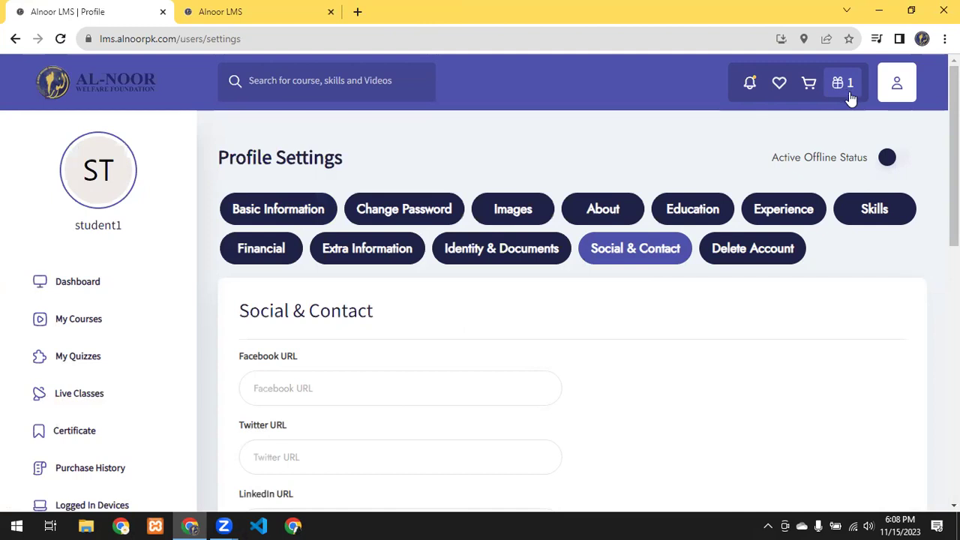
pyautogui.click(897, 88)
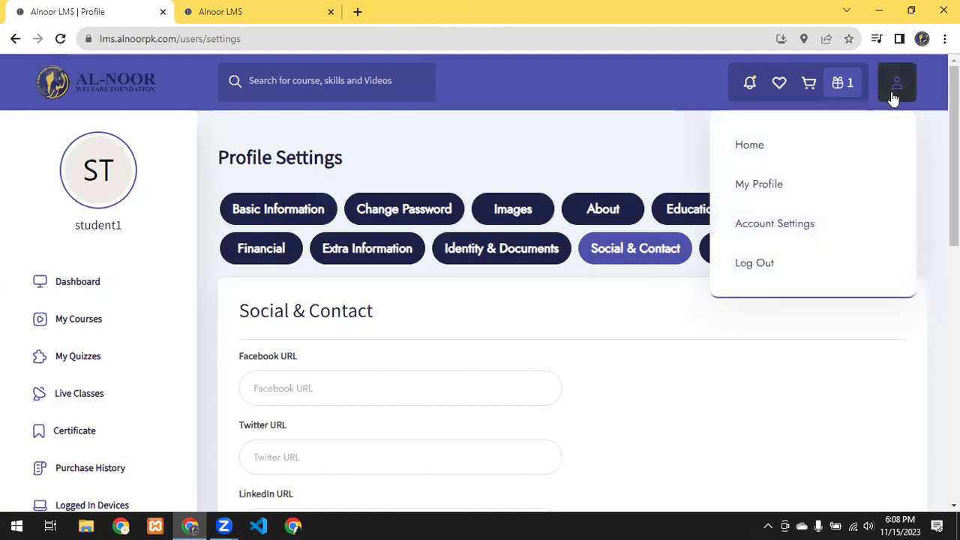
# Step: Log out, tick the sign-in page's I'm not a robot check, and close the lesson tab
pyautogui.click(770, 271)
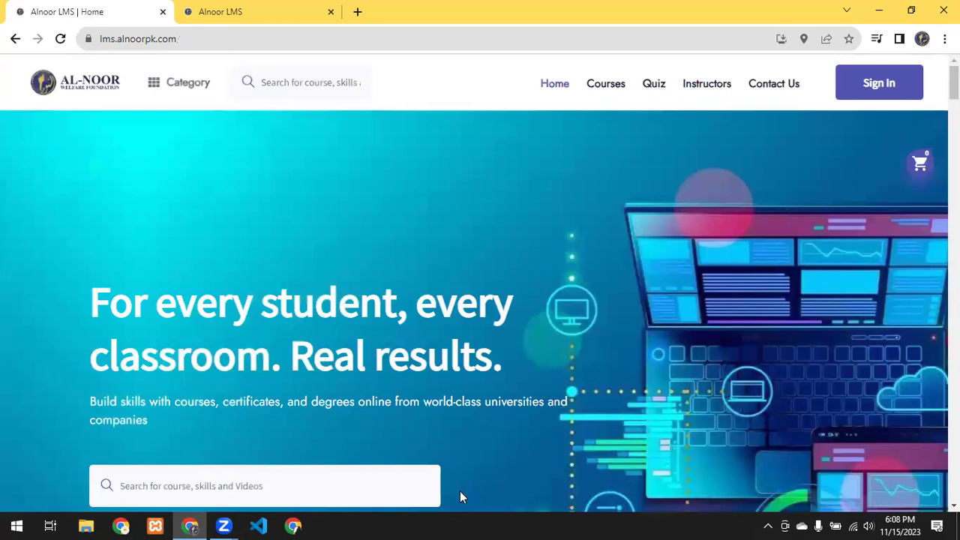
pyautogui.click(860, 96)
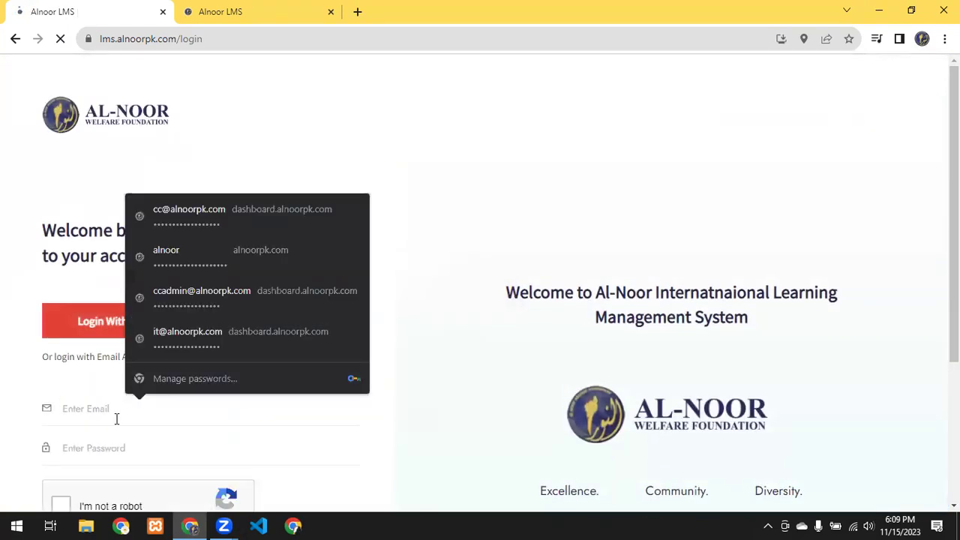
pyautogui.click(80, 442)
pyautogui.scroll(-1, 80, 442)
pyautogui.click(61, 435)
pyautogui.scroll(-2, 201, 435)
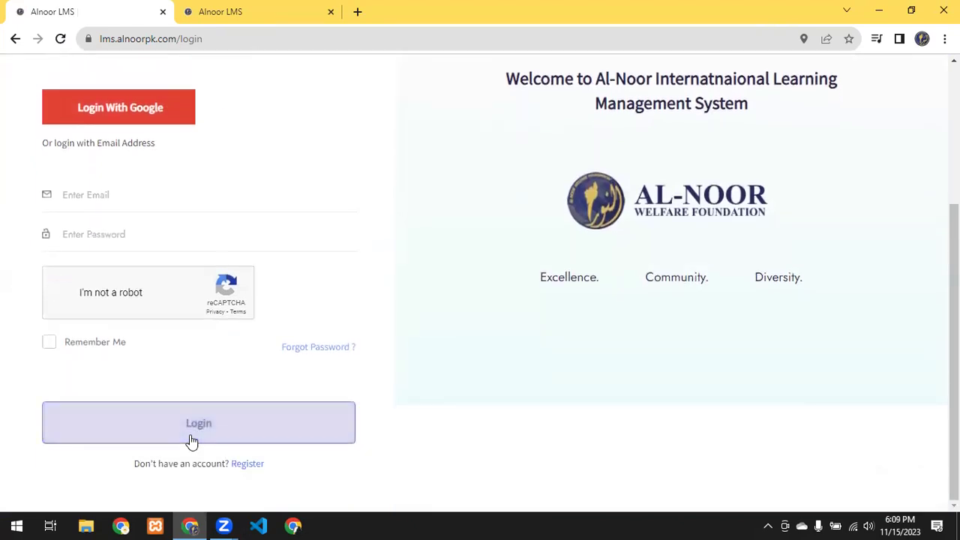
pyautogui.click(269, 7)
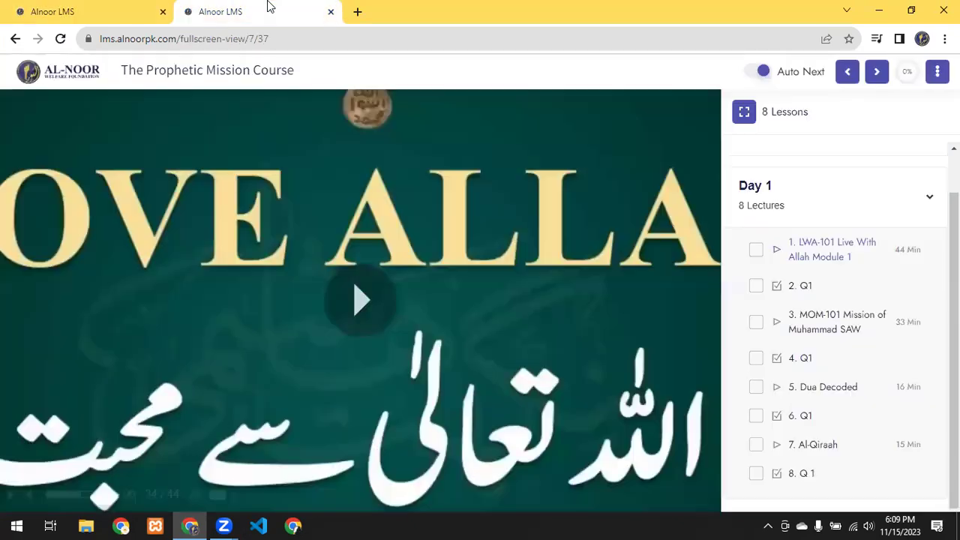
pyautogui.click(331, 13)
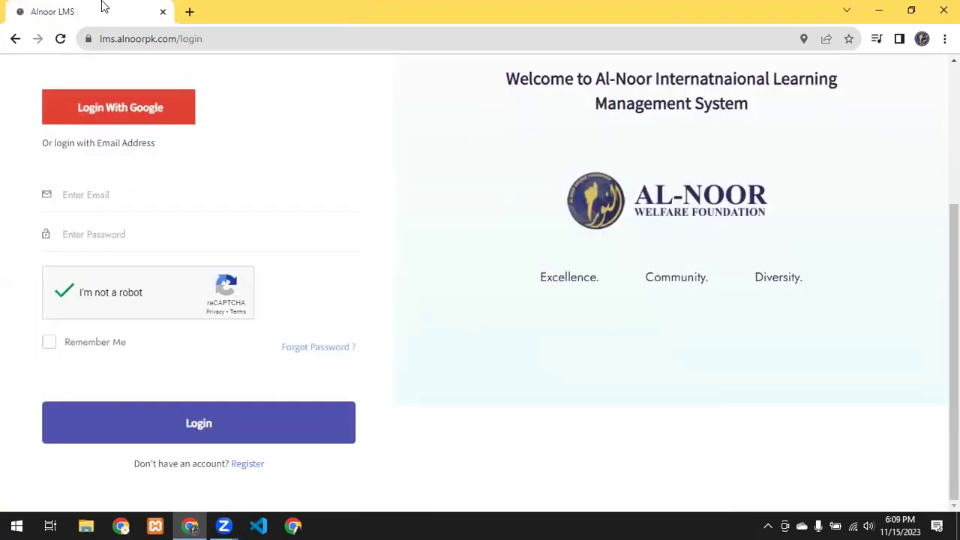